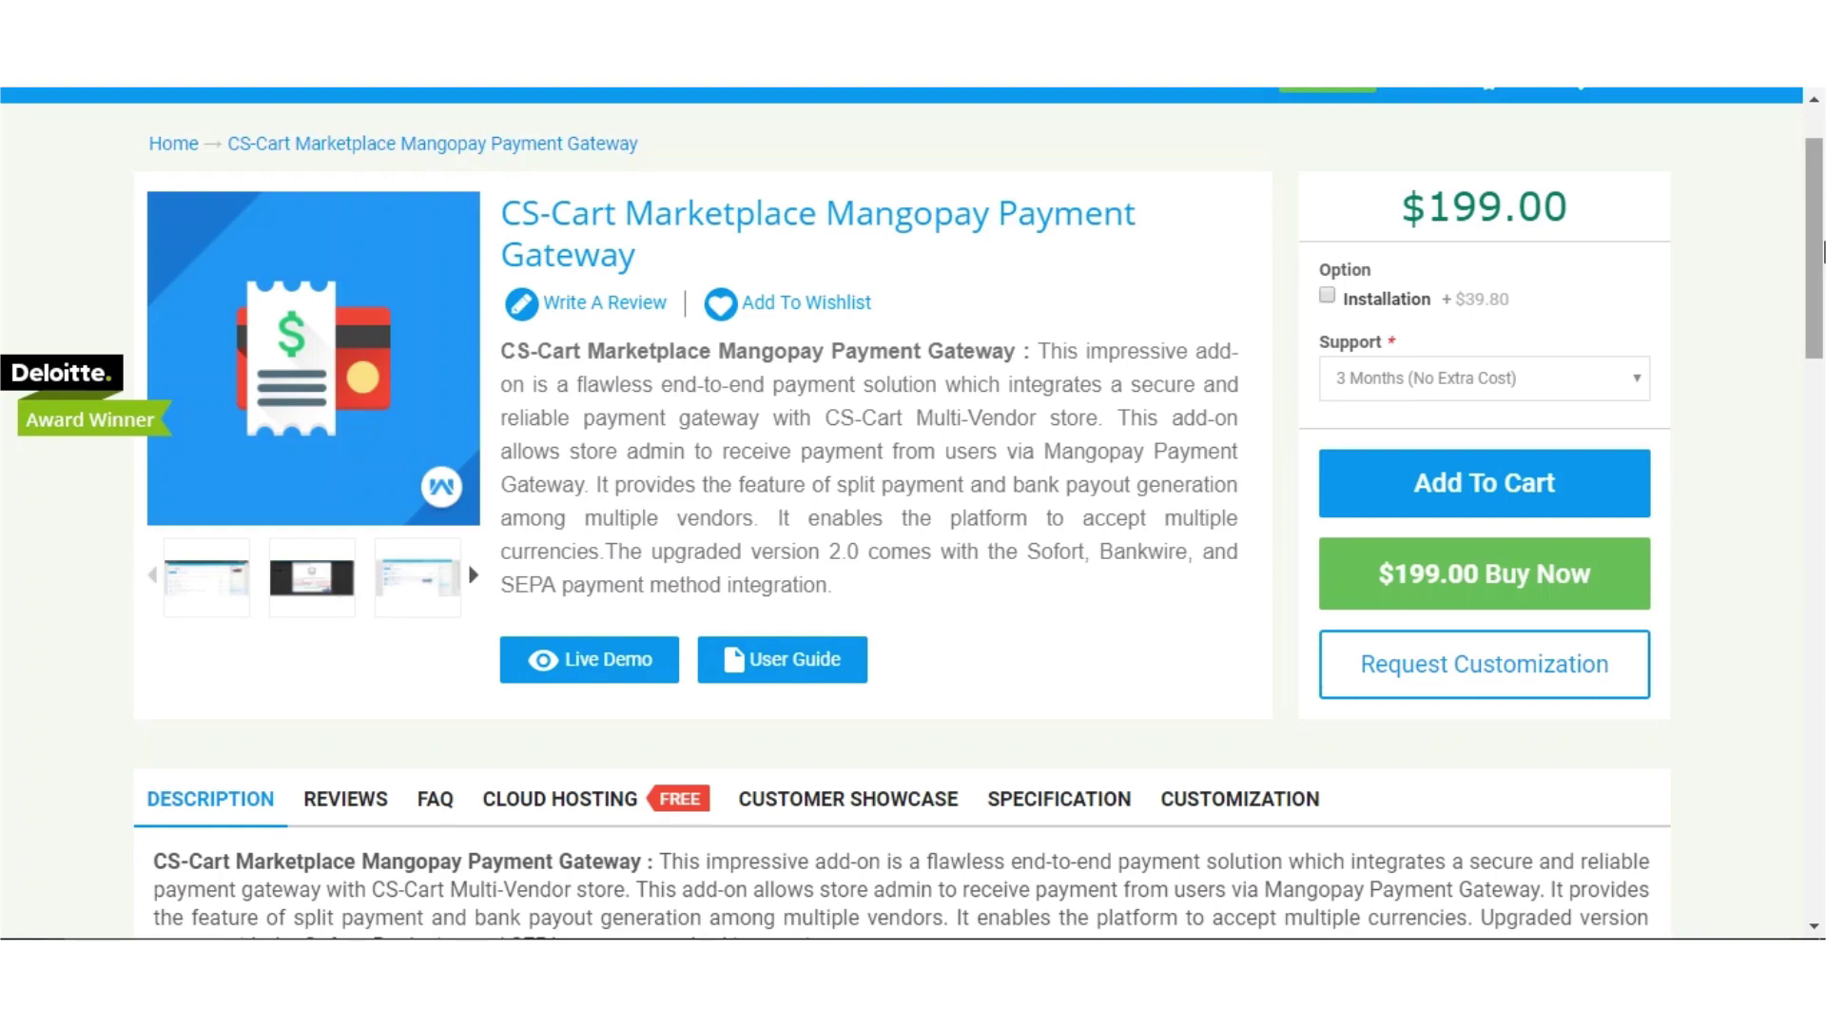
Open the add-on's live demo and sign in to its administration panel
{"action": "left_click_drag", "start_coordinate": [1823, 253], "coordinate": [1823, 568]}
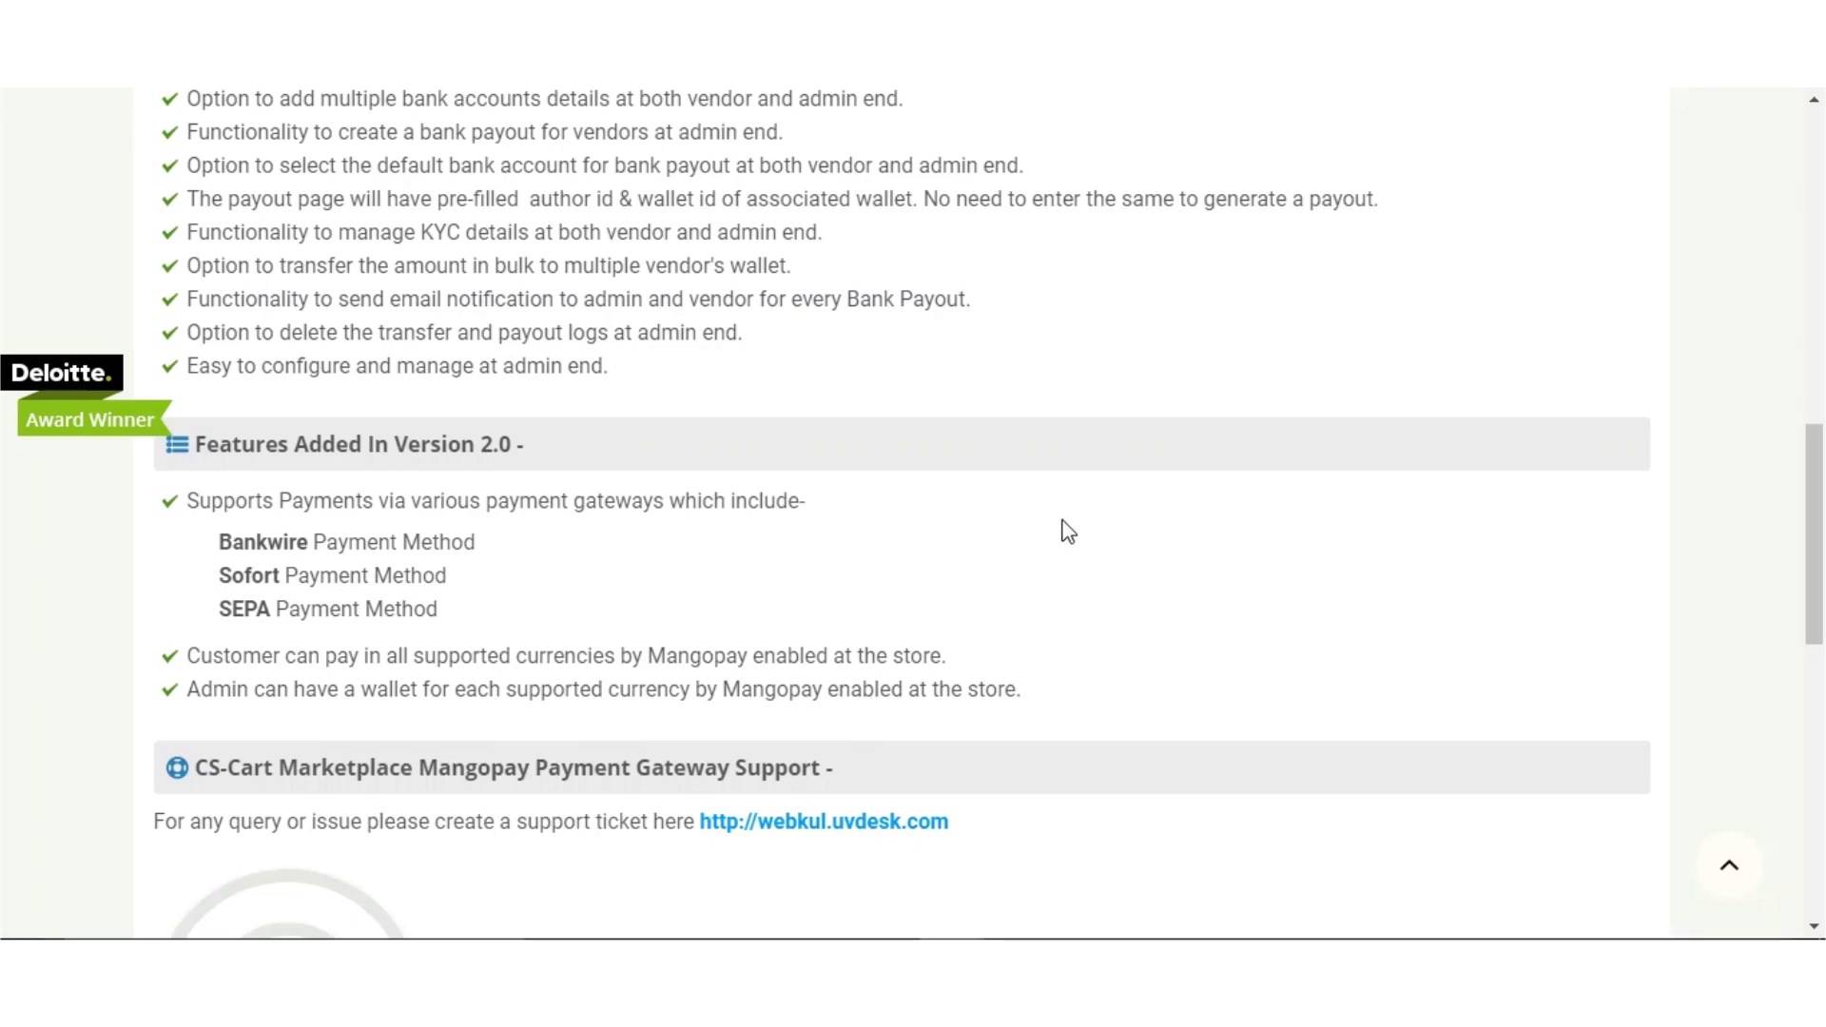
{"action": "scroll", "coordinate": [1132, 378], "scroll_direction": "up", "scroll_amount": 3}
{"action": "scroll", "coordinate": [1132, 378], "scroll_direction": "up", "scroll_amount": 7}
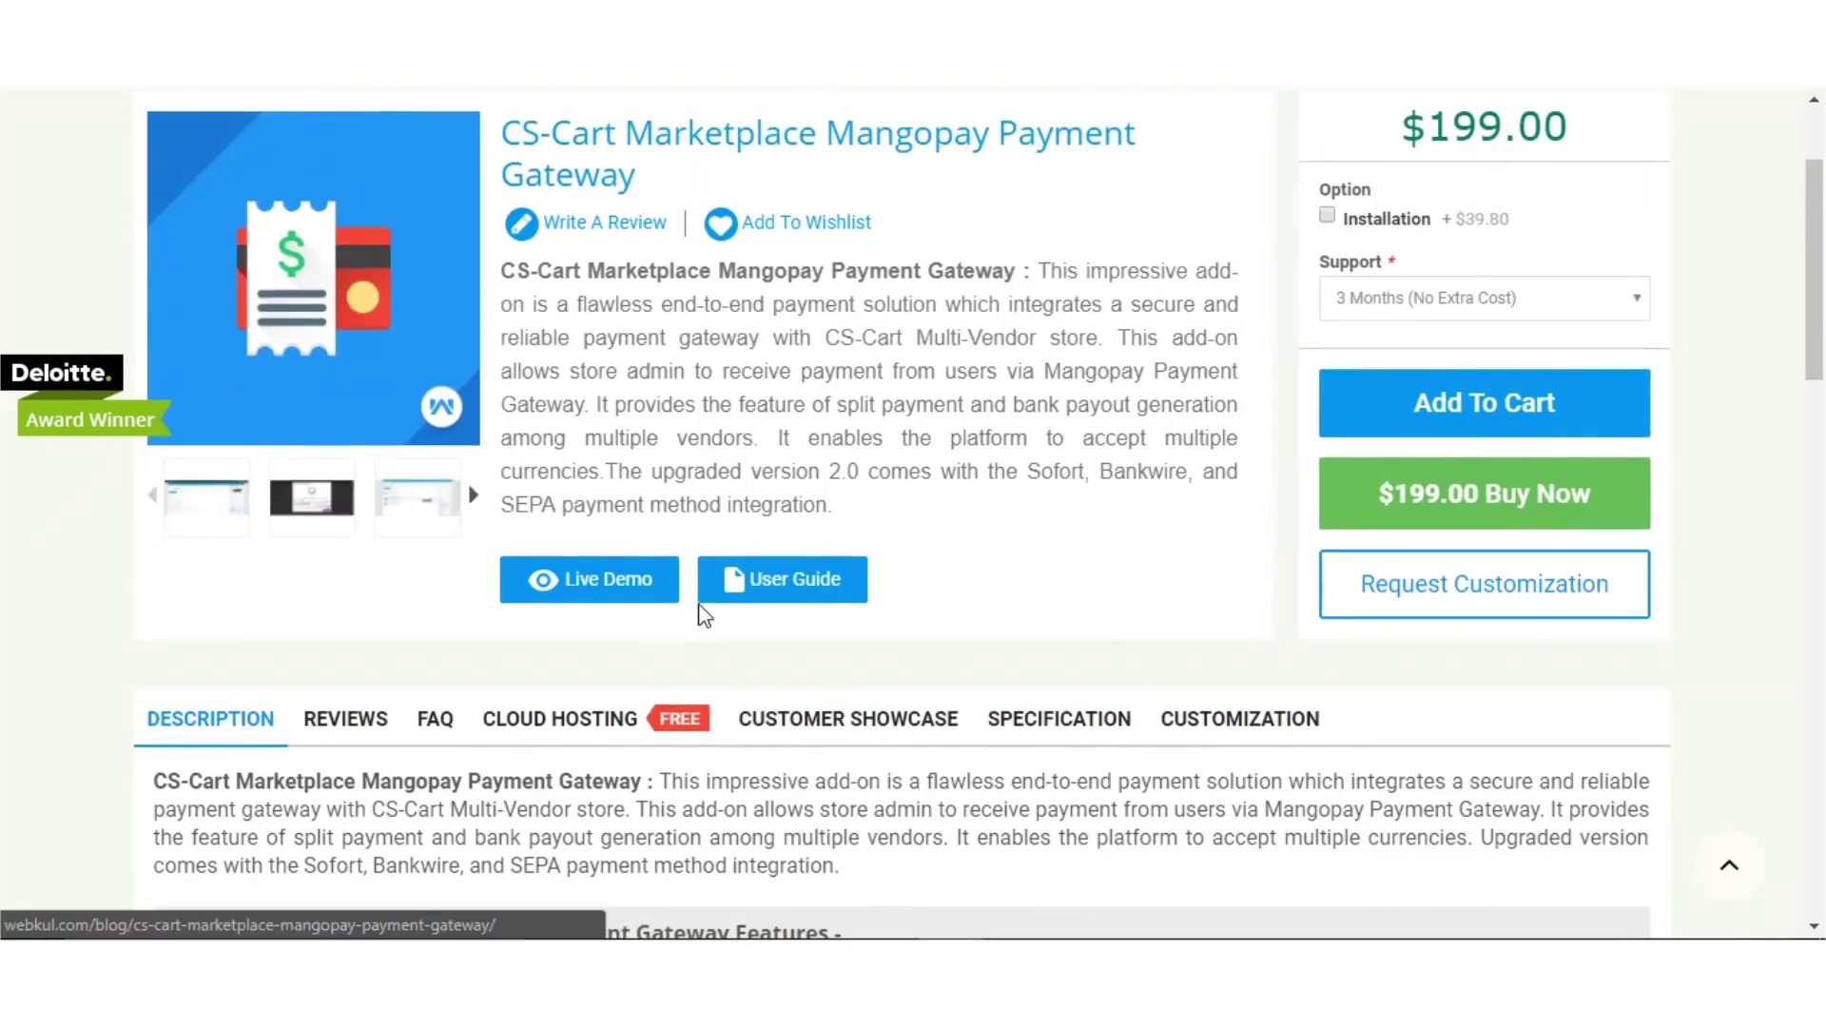
{"action": "left_click", "coordinate": [614, 580]}
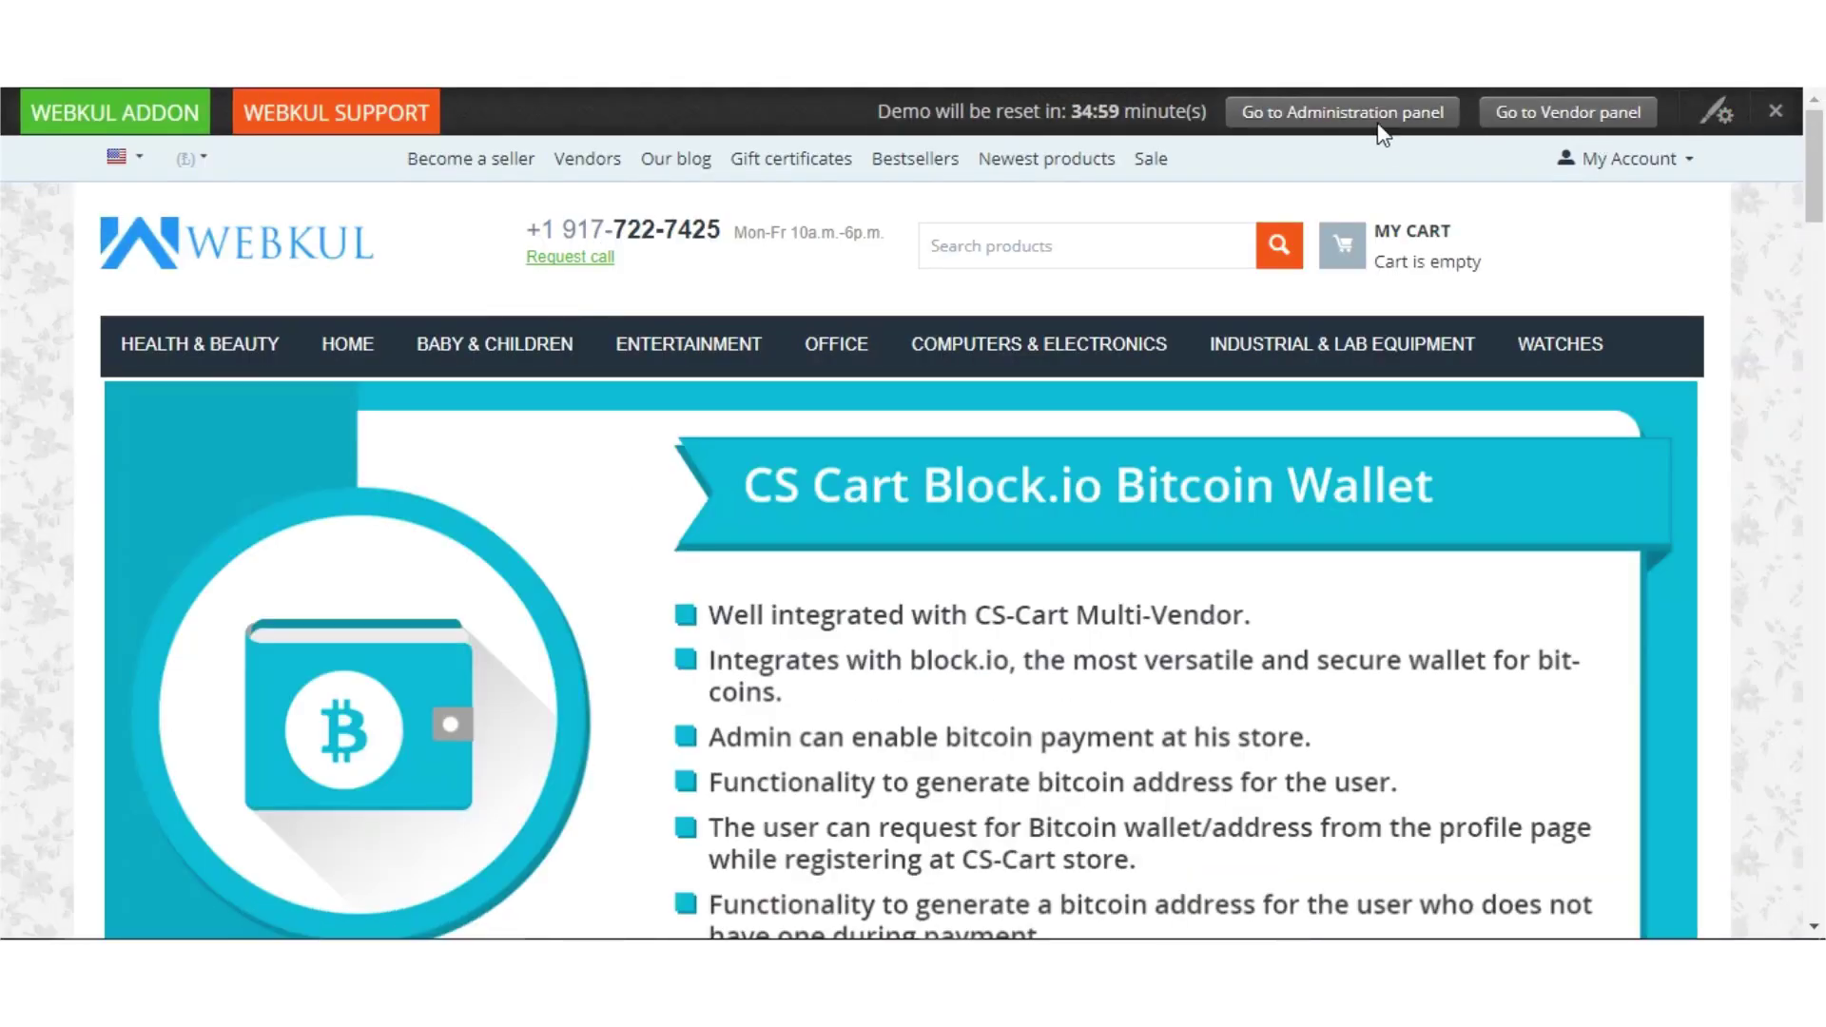
{"action": "left_click", "coordinate": [1382, 121]}
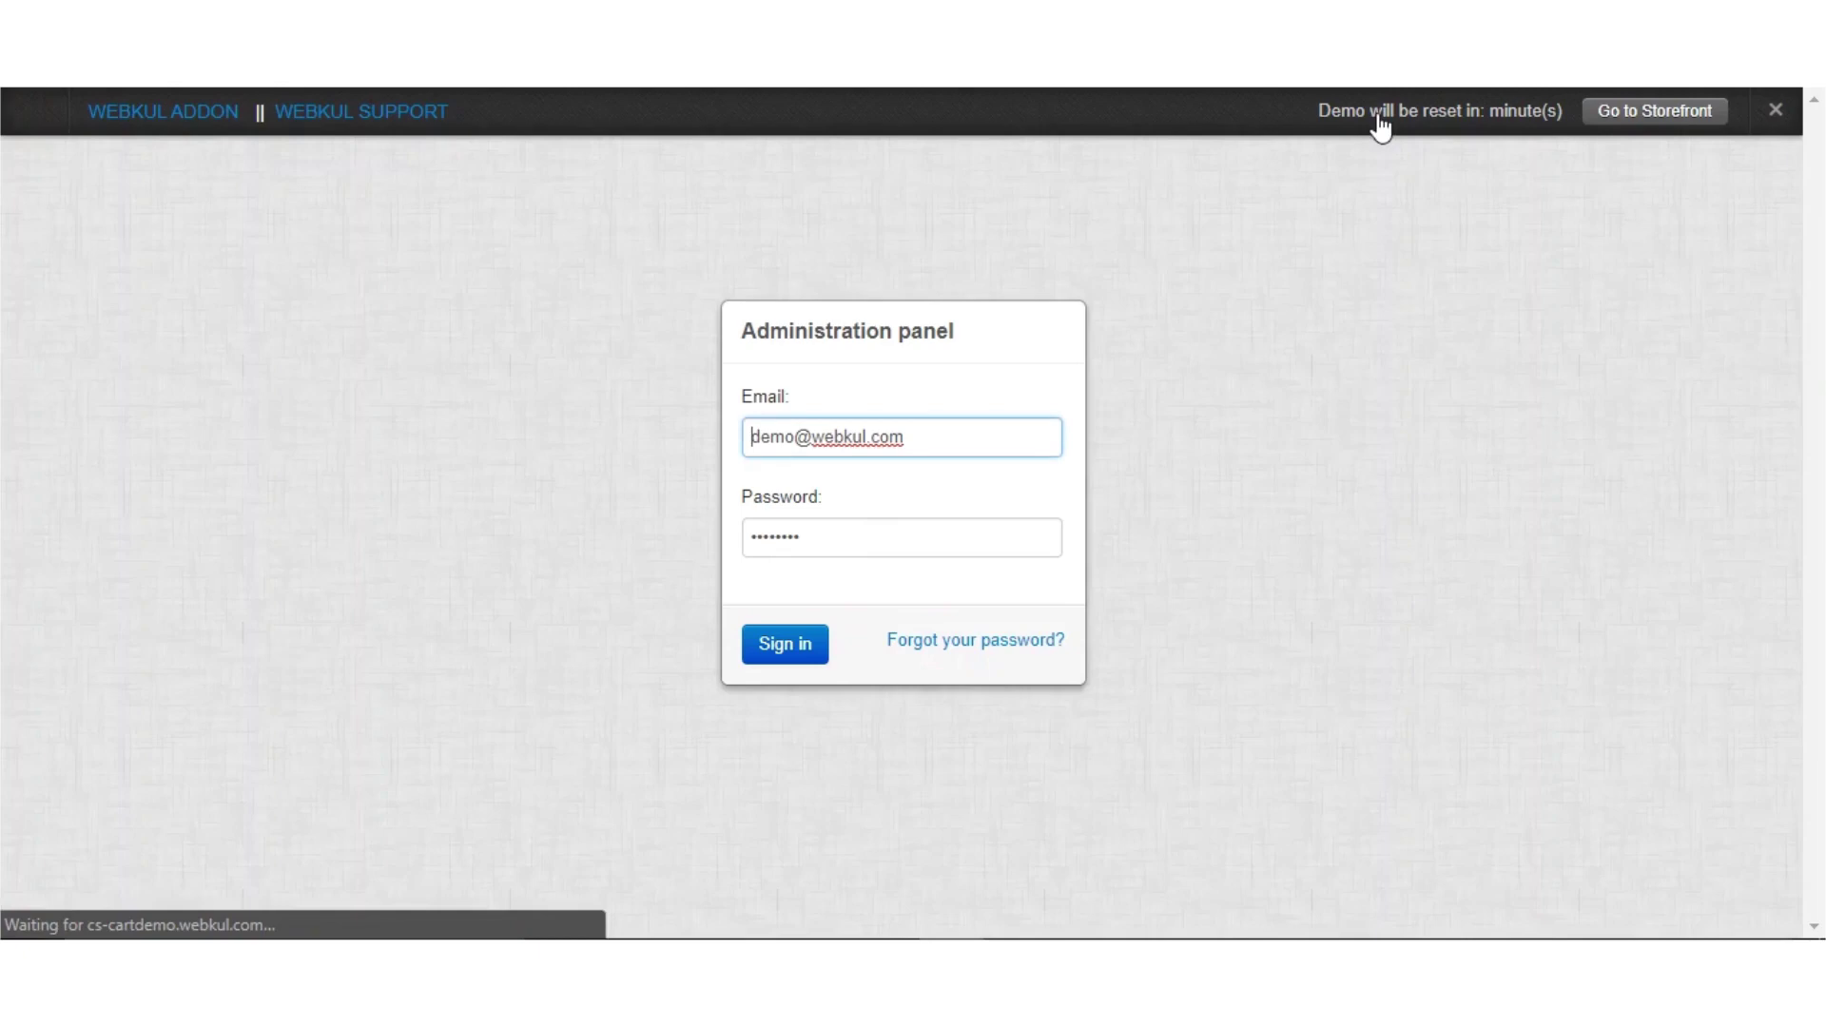
{"action": "left_click", "coordinate": [798, 641]}
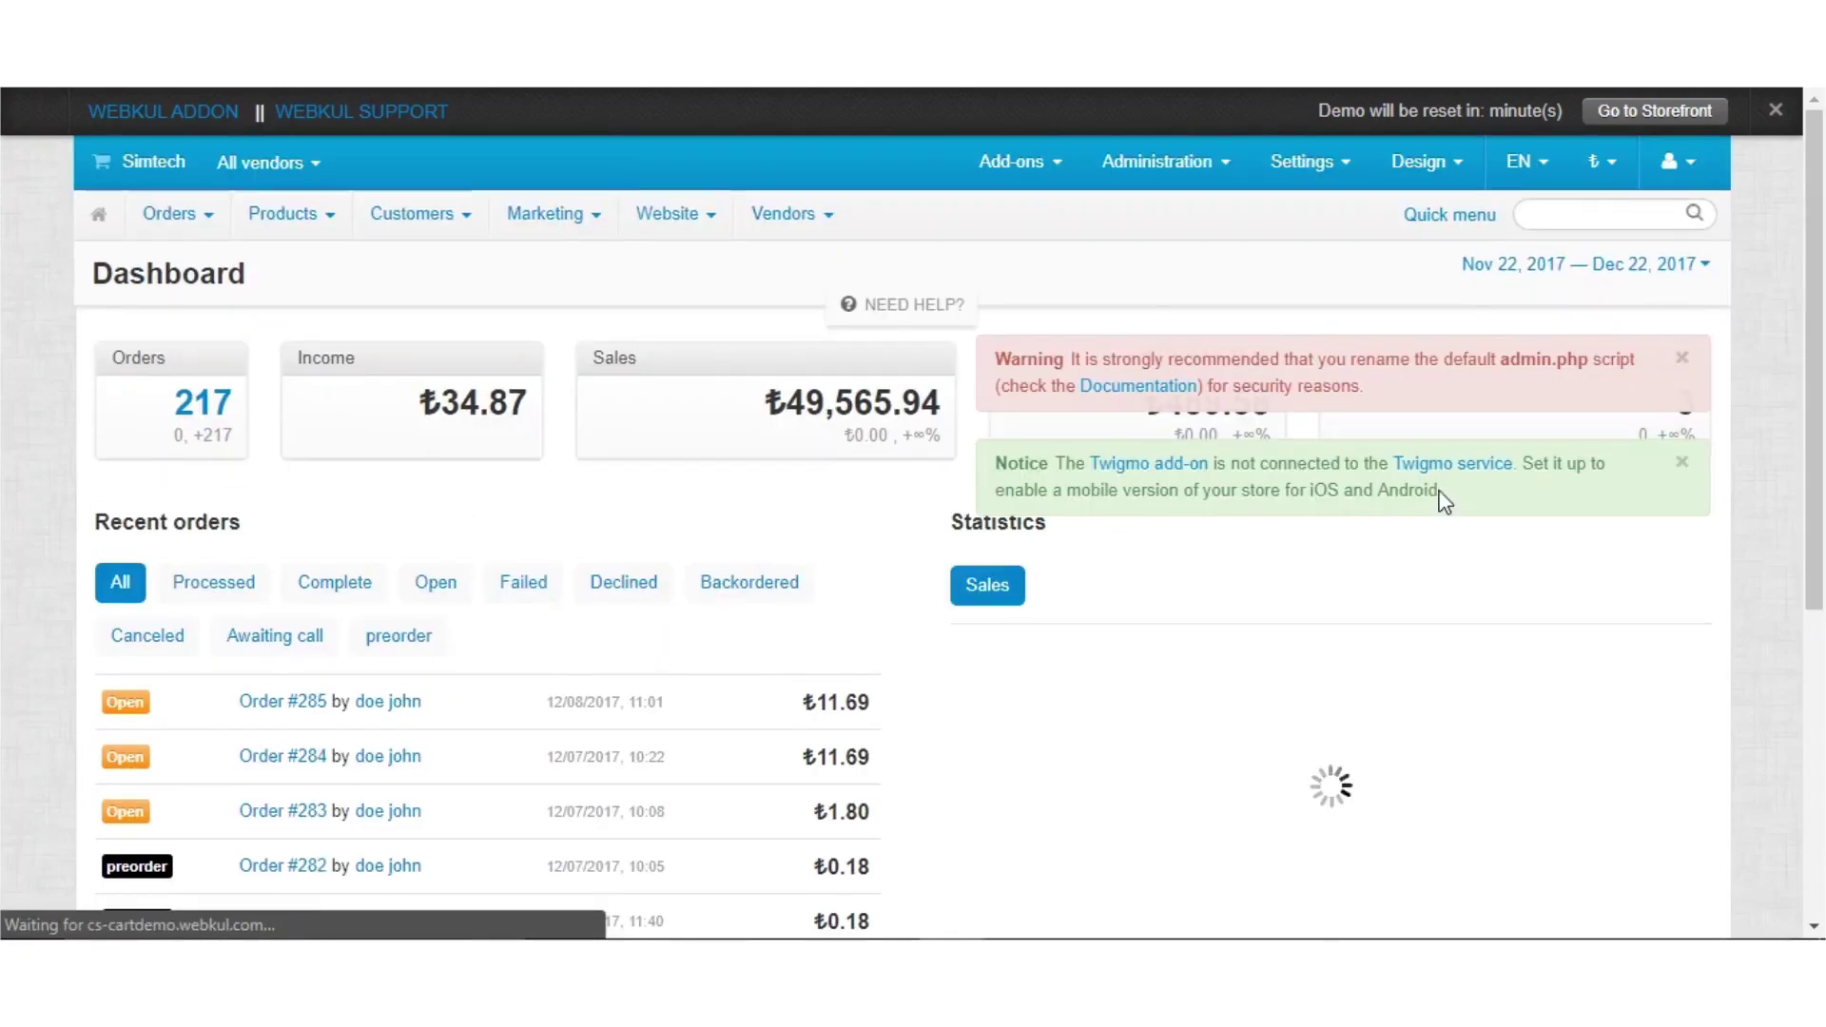
Dismiss the admin.php and Twigmo notices and go to Administration > Payment methods
{"action": "left_click", "coordinate": [1684, 366]}
{"action": "left_click", "coordinate": [1683, 361]}
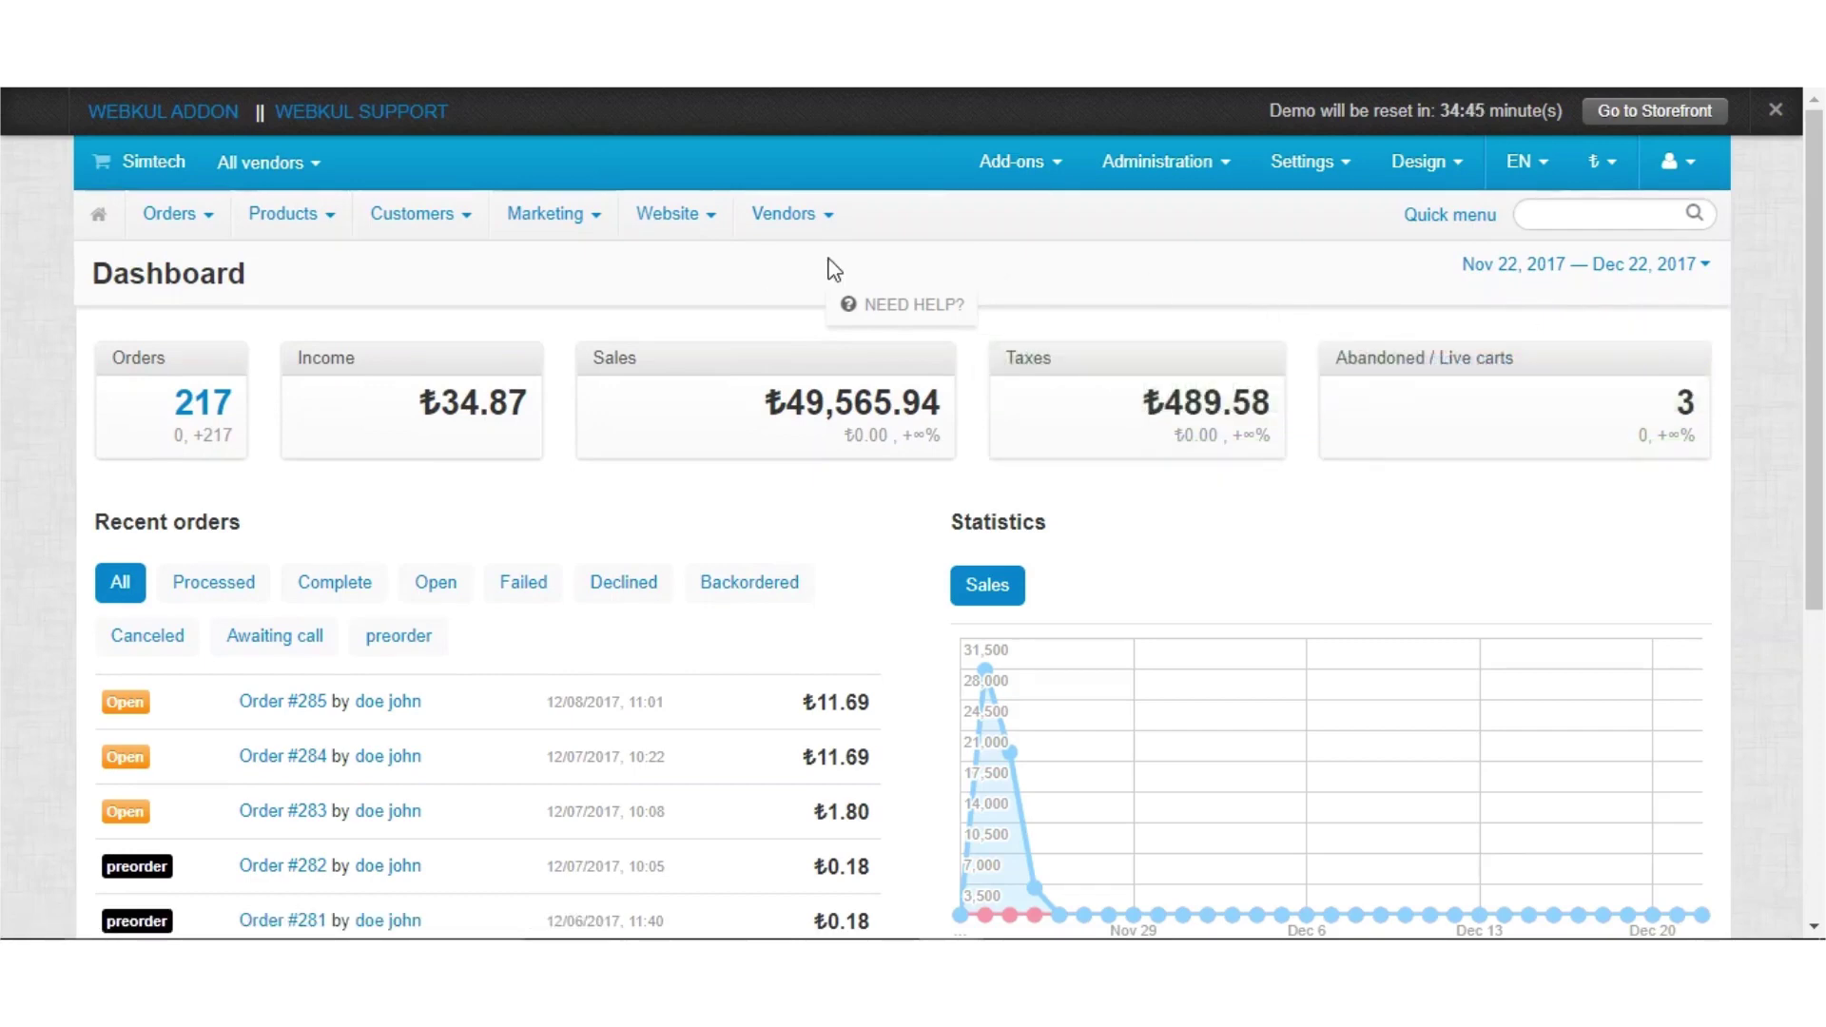
{"action": "mouse_move", "coordinate": [1217, 167]}
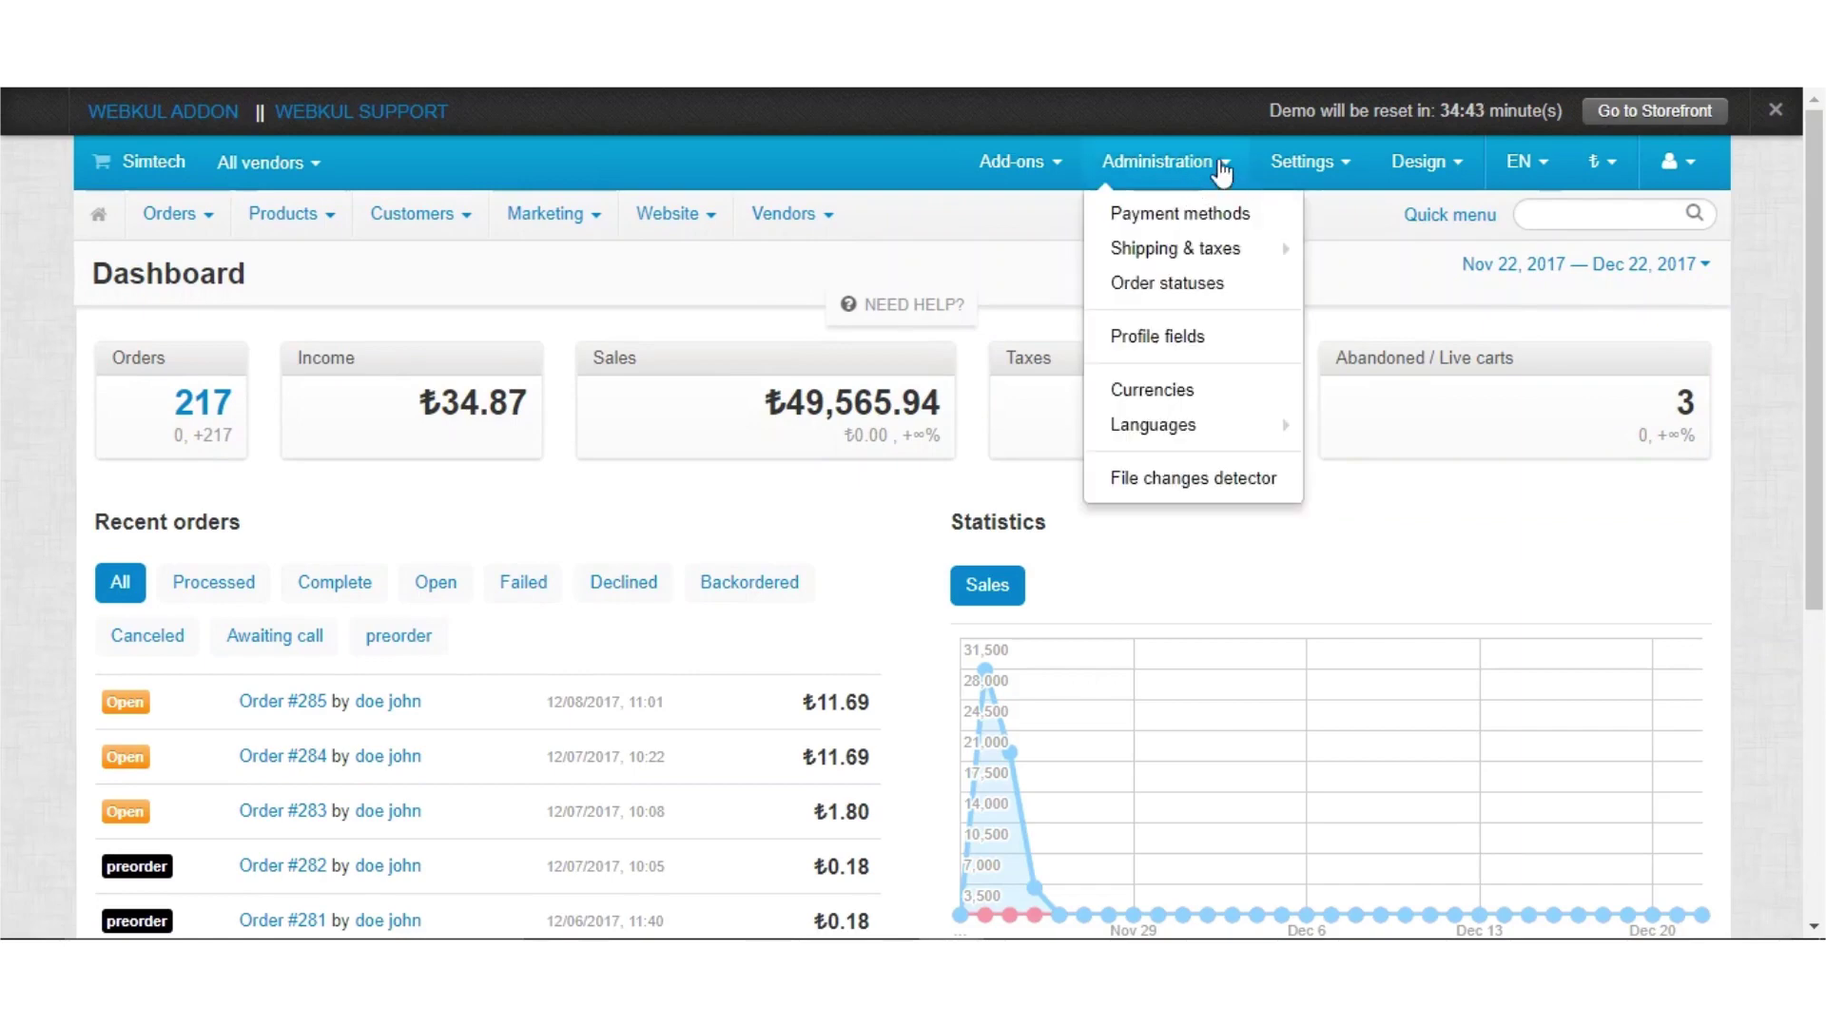
{"action": "left_click", "coordinate": [1206, 213]}
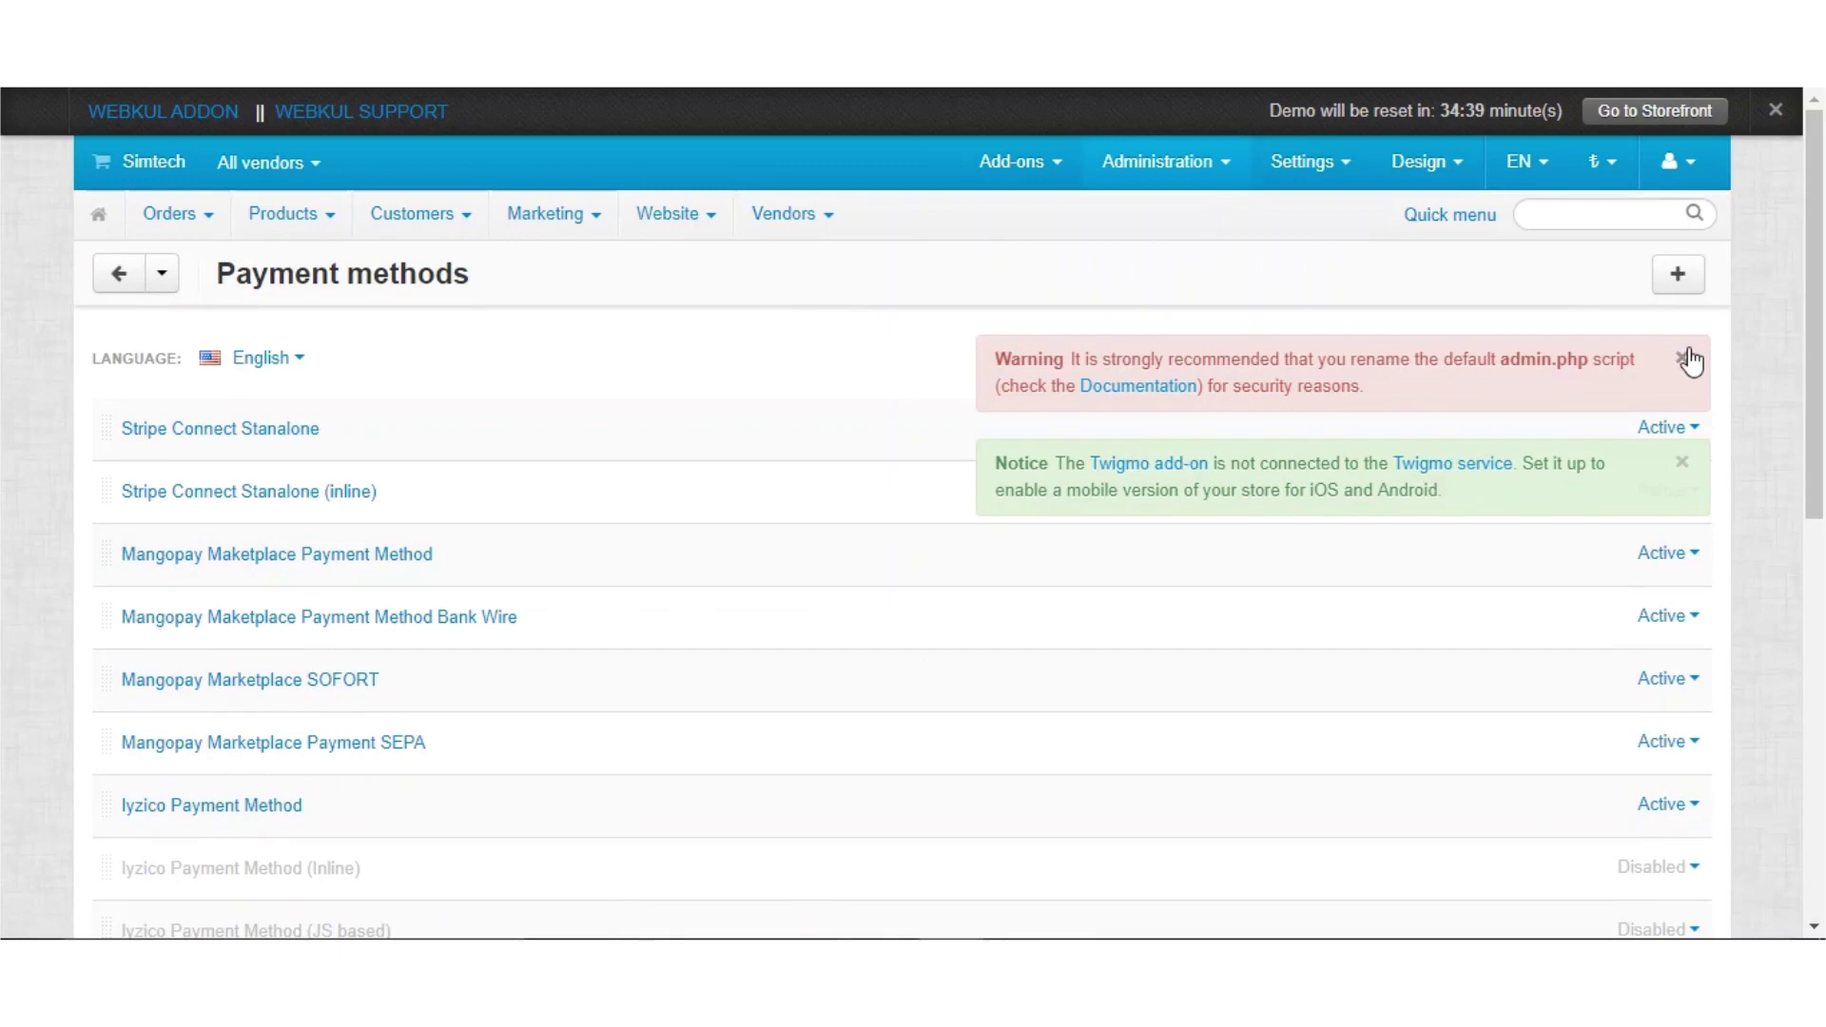
Dismiss the admin.php warning and Twigmo notice, then open 'Mangopay Maketplace Payment Method Bank Wire'
{"action": "left_click", "coordinate": [1689, 360]}
{"action": "left_click", "coordinate": [1688, 359]}
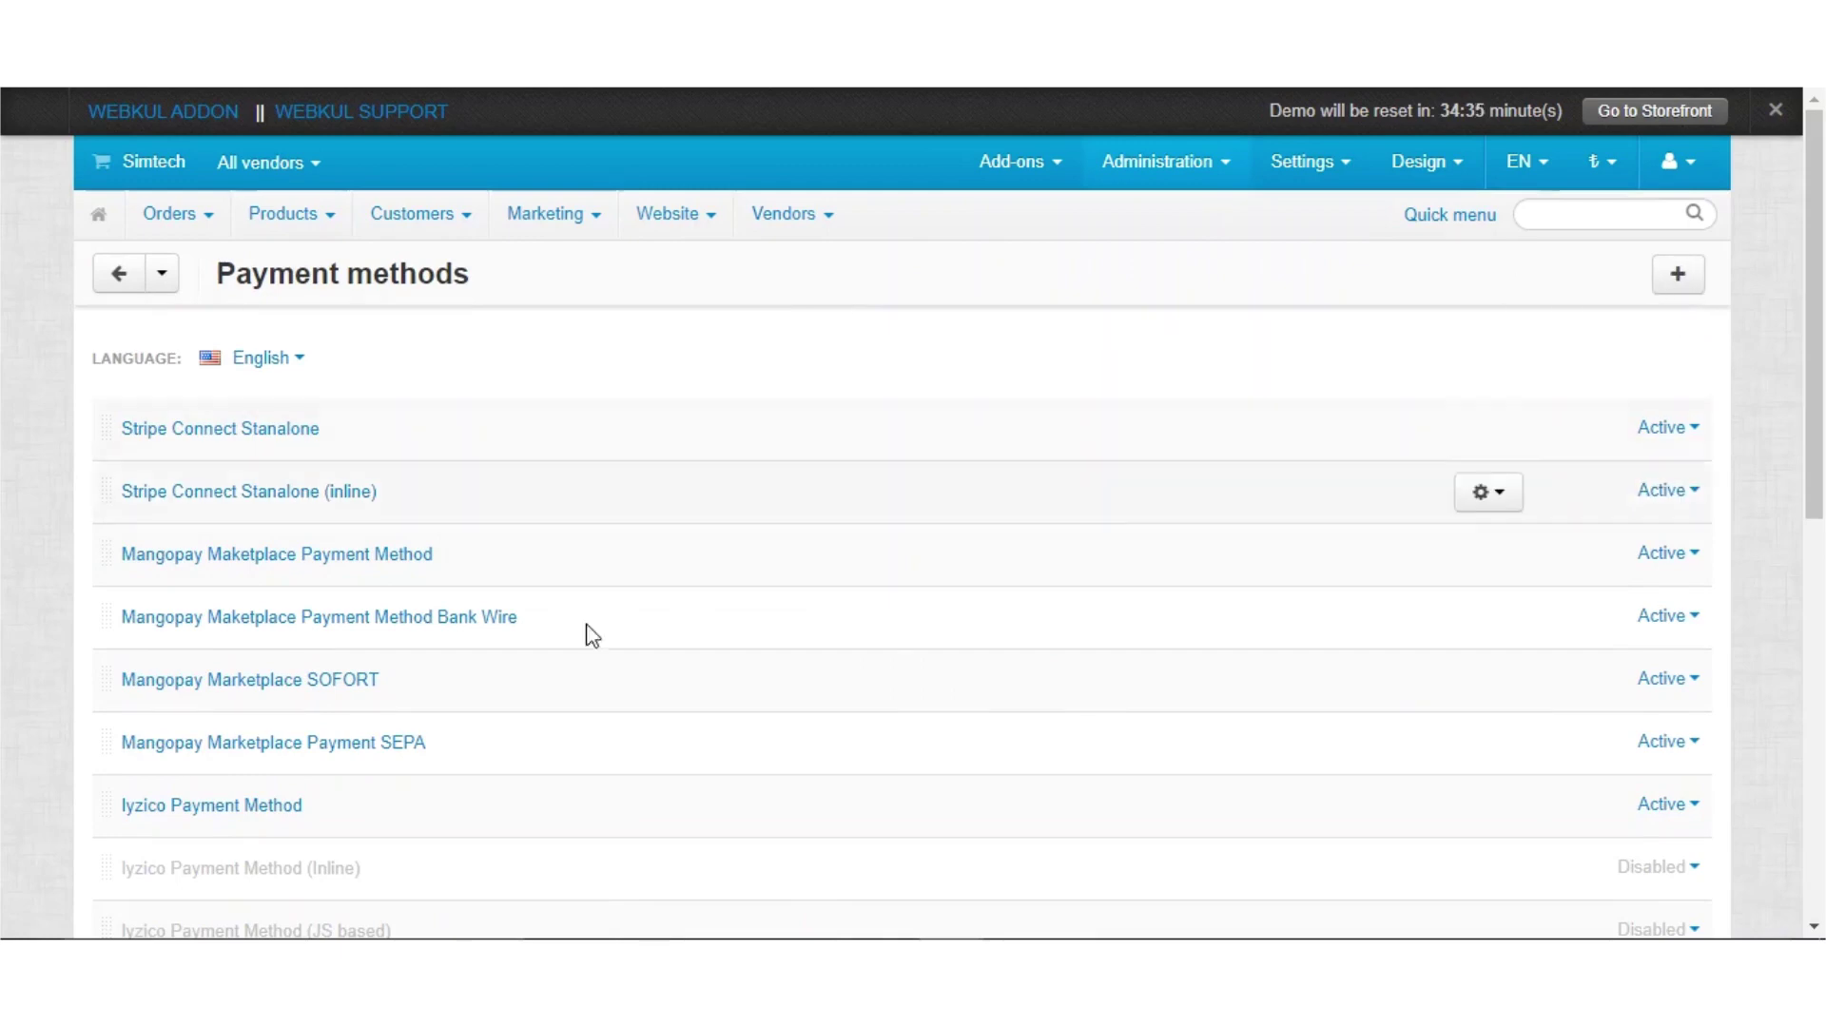
{"action": "scroll", "coordinate": [546, 722], "scroll_direction": "down", "scroll_amount": 2}
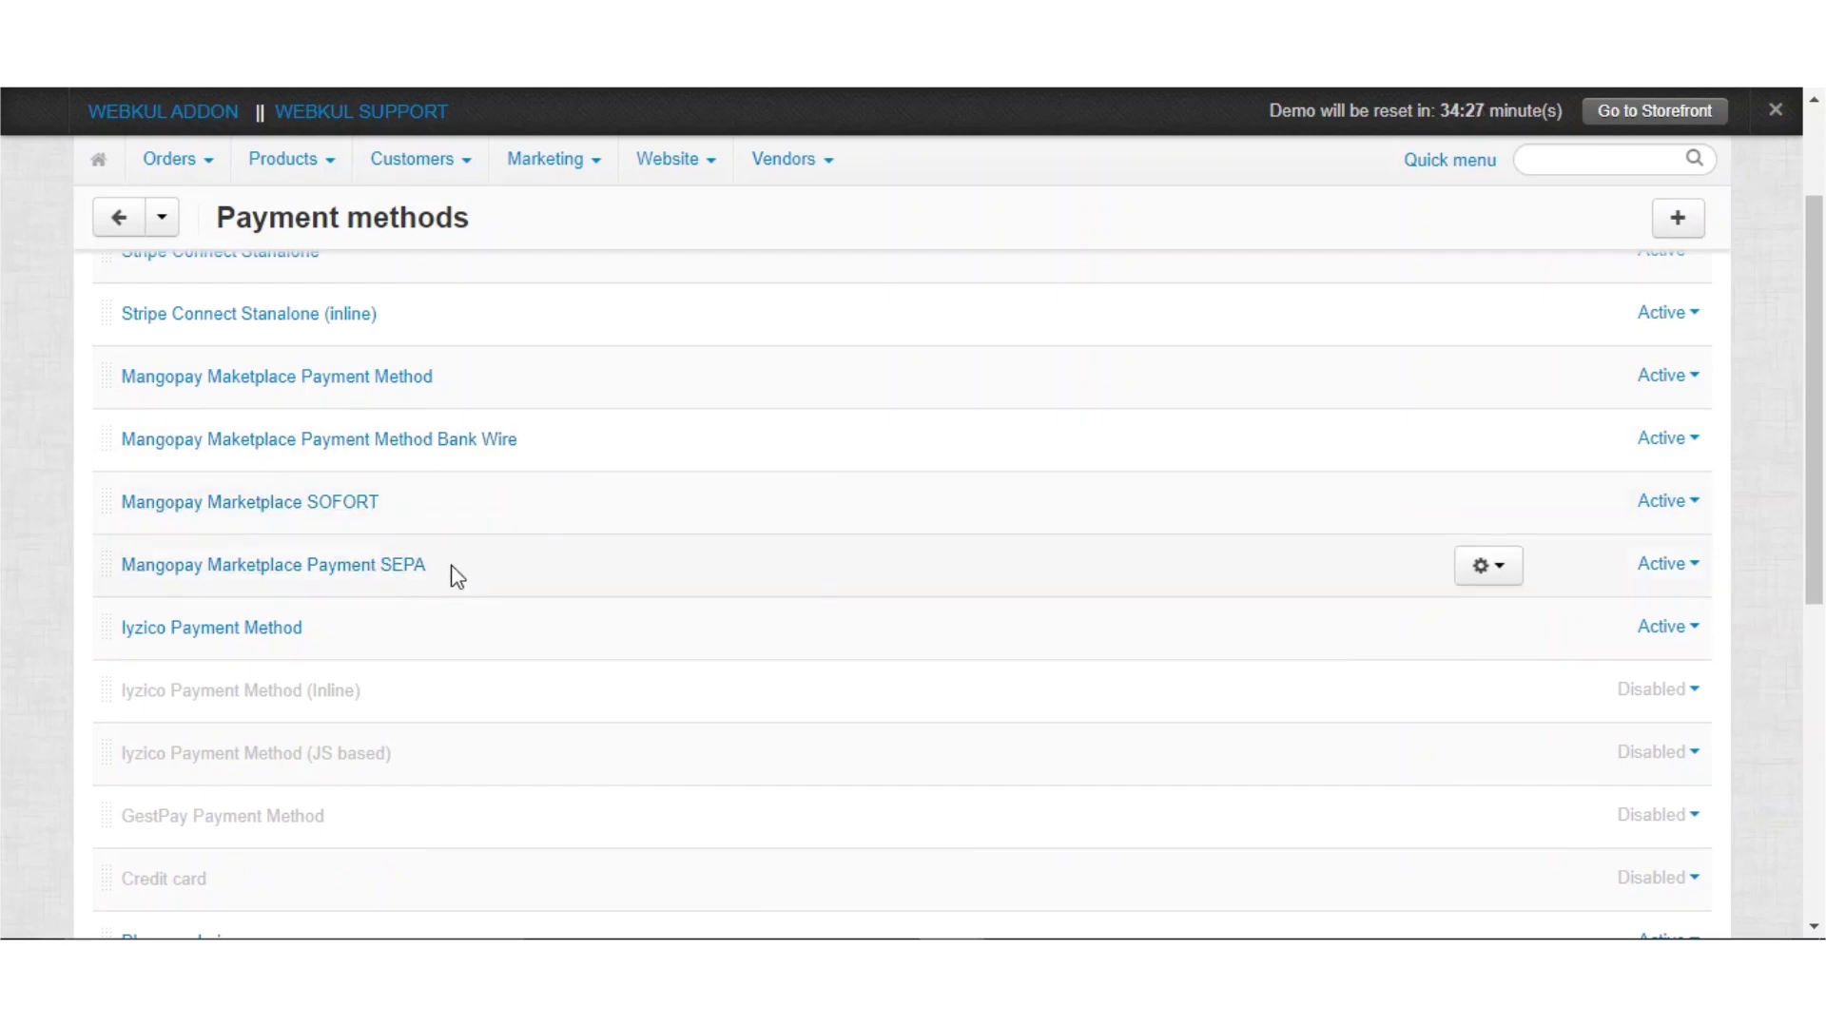
{"action": "left_click", "coordinate": [480, 444]}
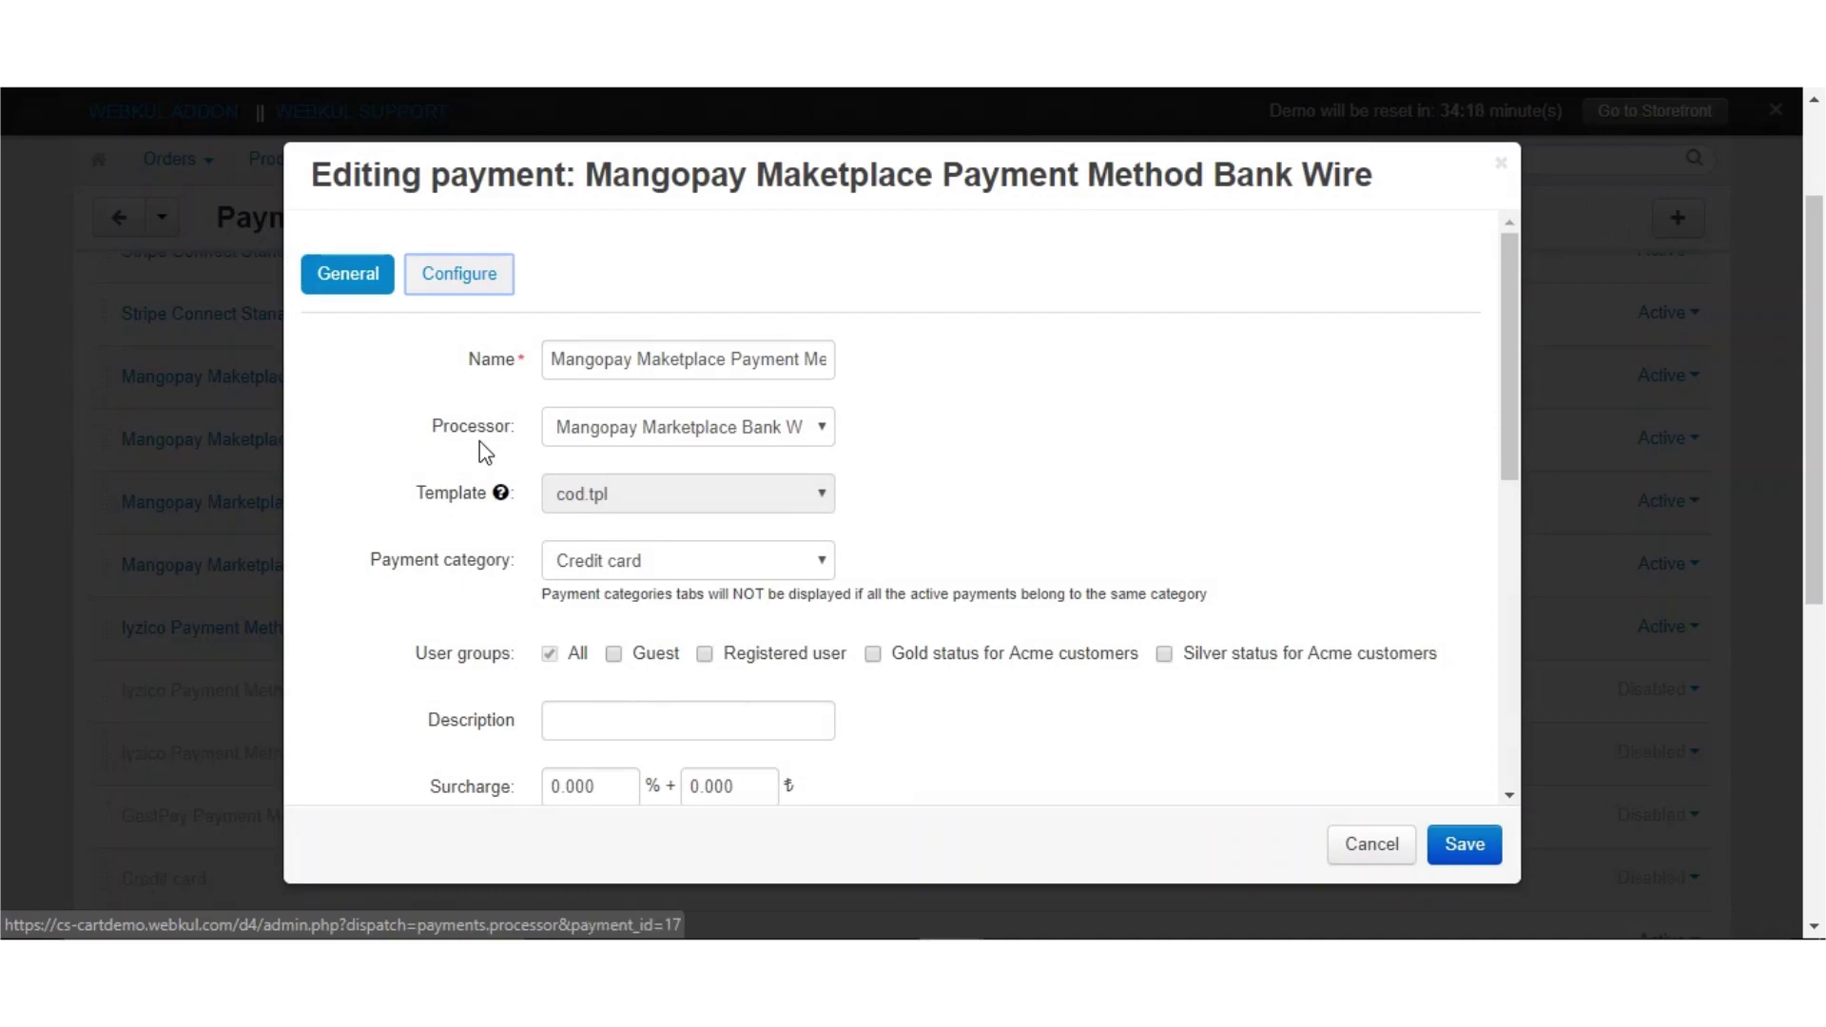
Leave Mangopay Marketplace Bank Wire Payment as processor and view the Bank Wire Configure settings
{"action": "left_click", "coordinate": [758, 439]}
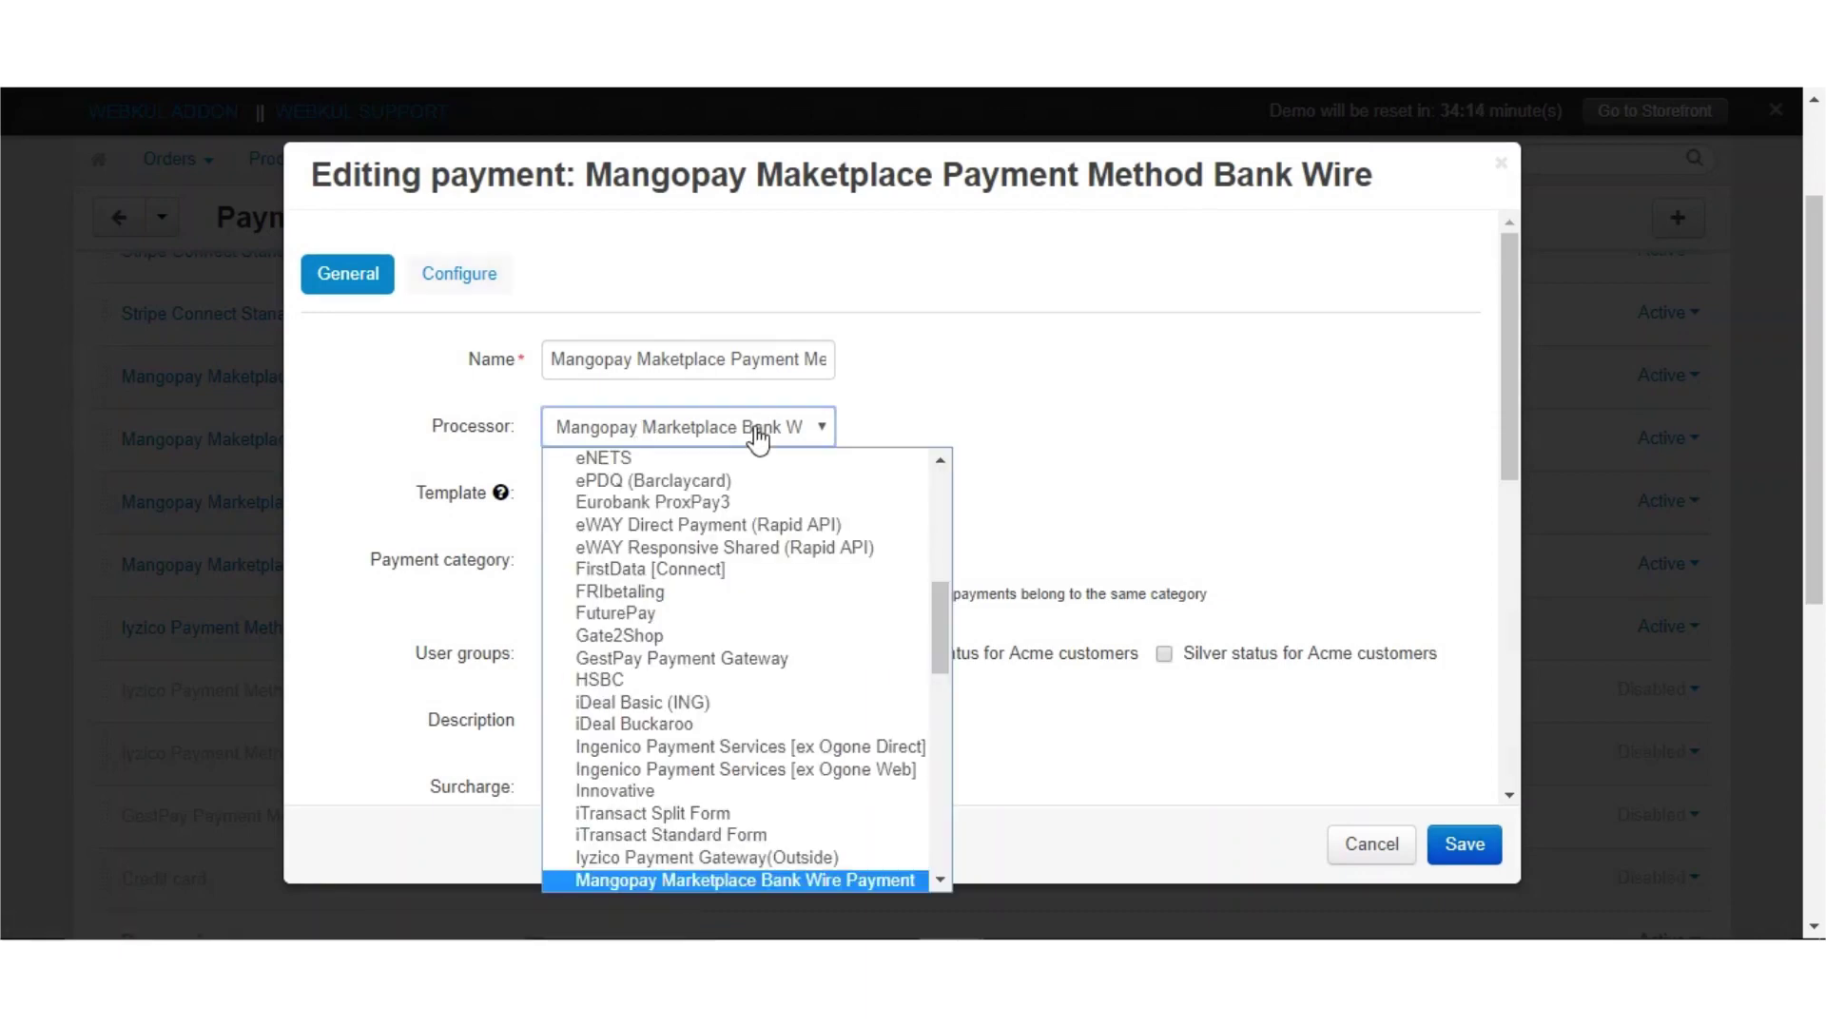
{"action": "left_click", "coordinate": [758, 440]}
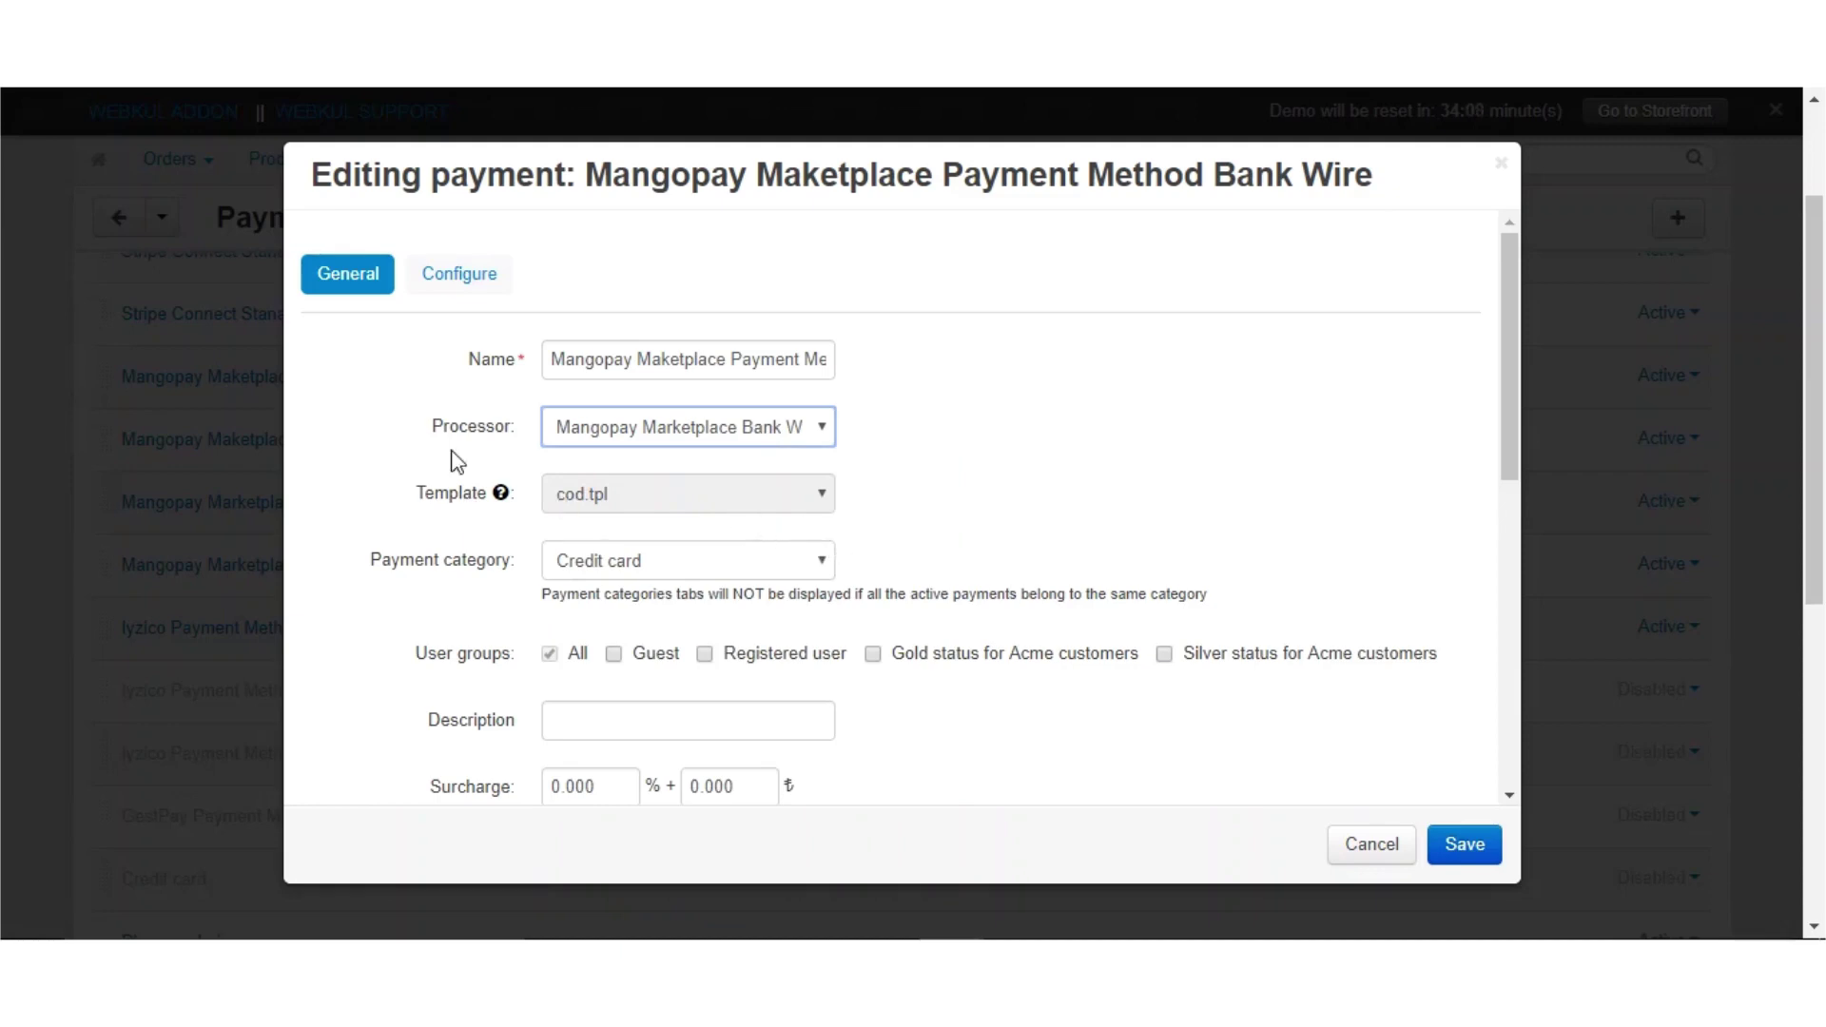
{"action": "left_click", "coordinate": [475, 278]}
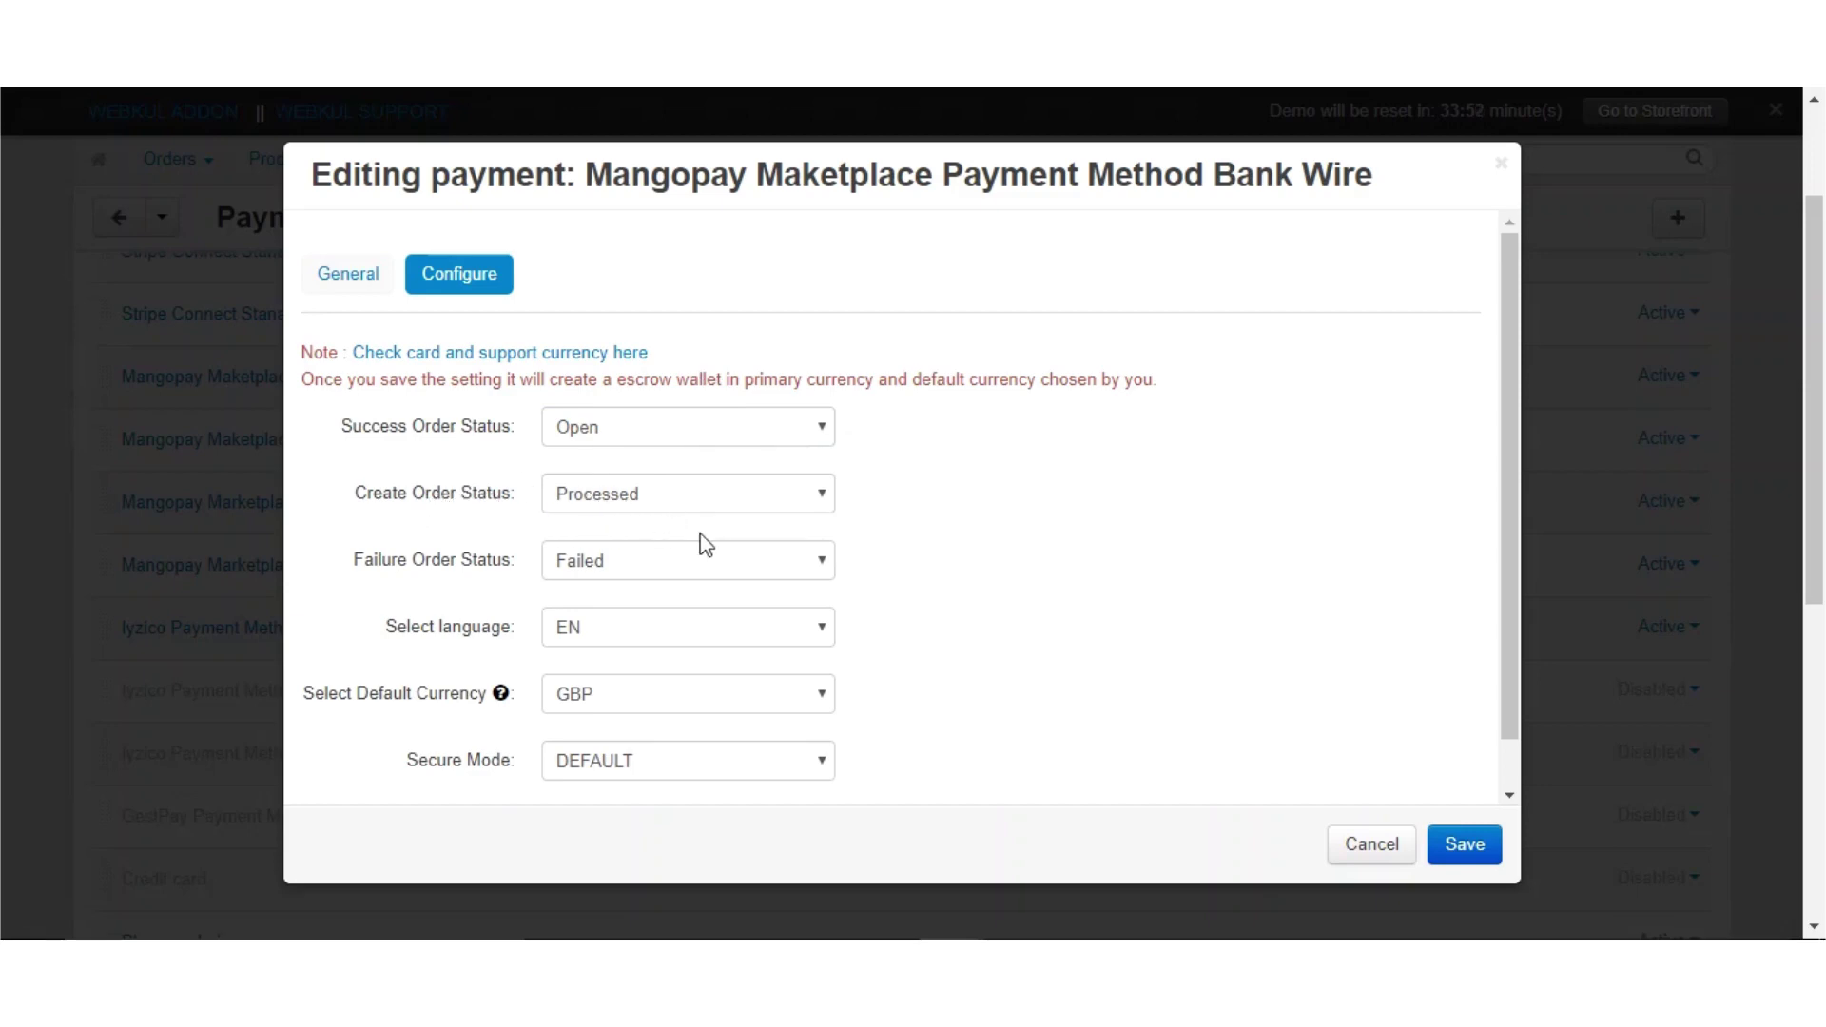
Review the Bank Wire configuration, keeping EN as language and GBP as default currency
{"action": "left_click", "coordinate": [789, 500]}
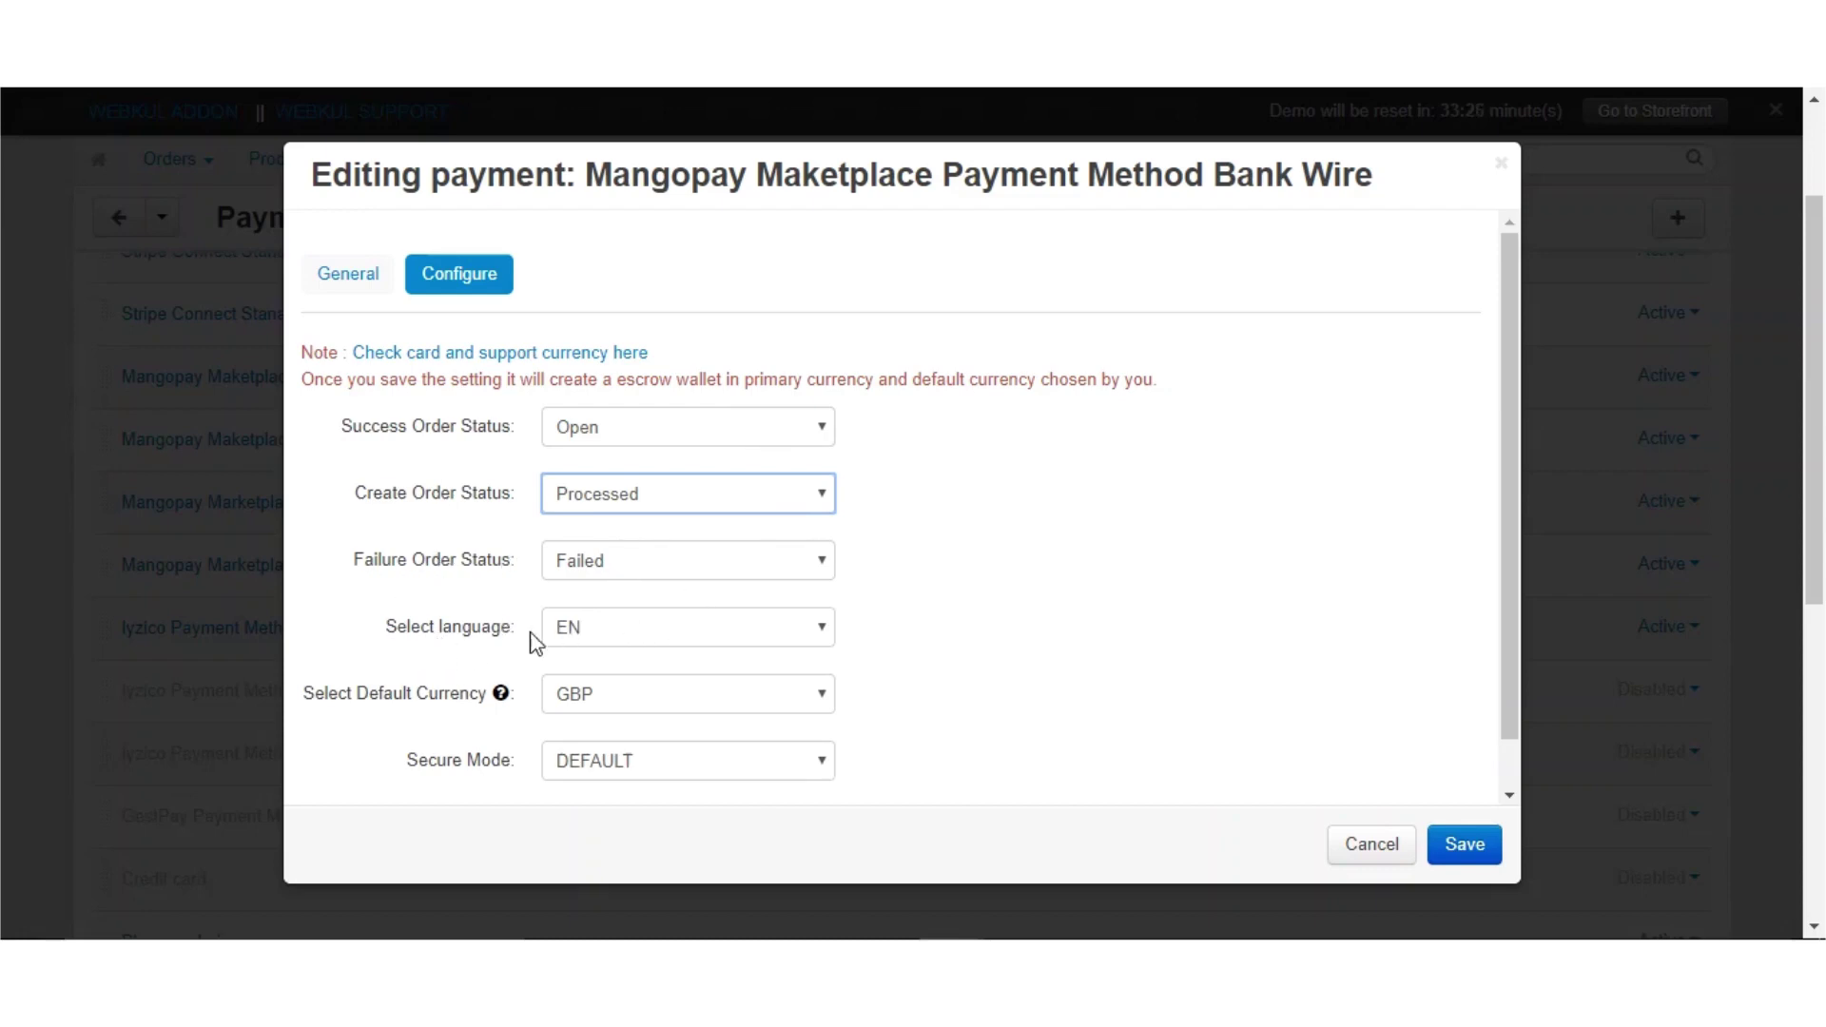
{"action": "left_click", "coordinate": [651, 626]}
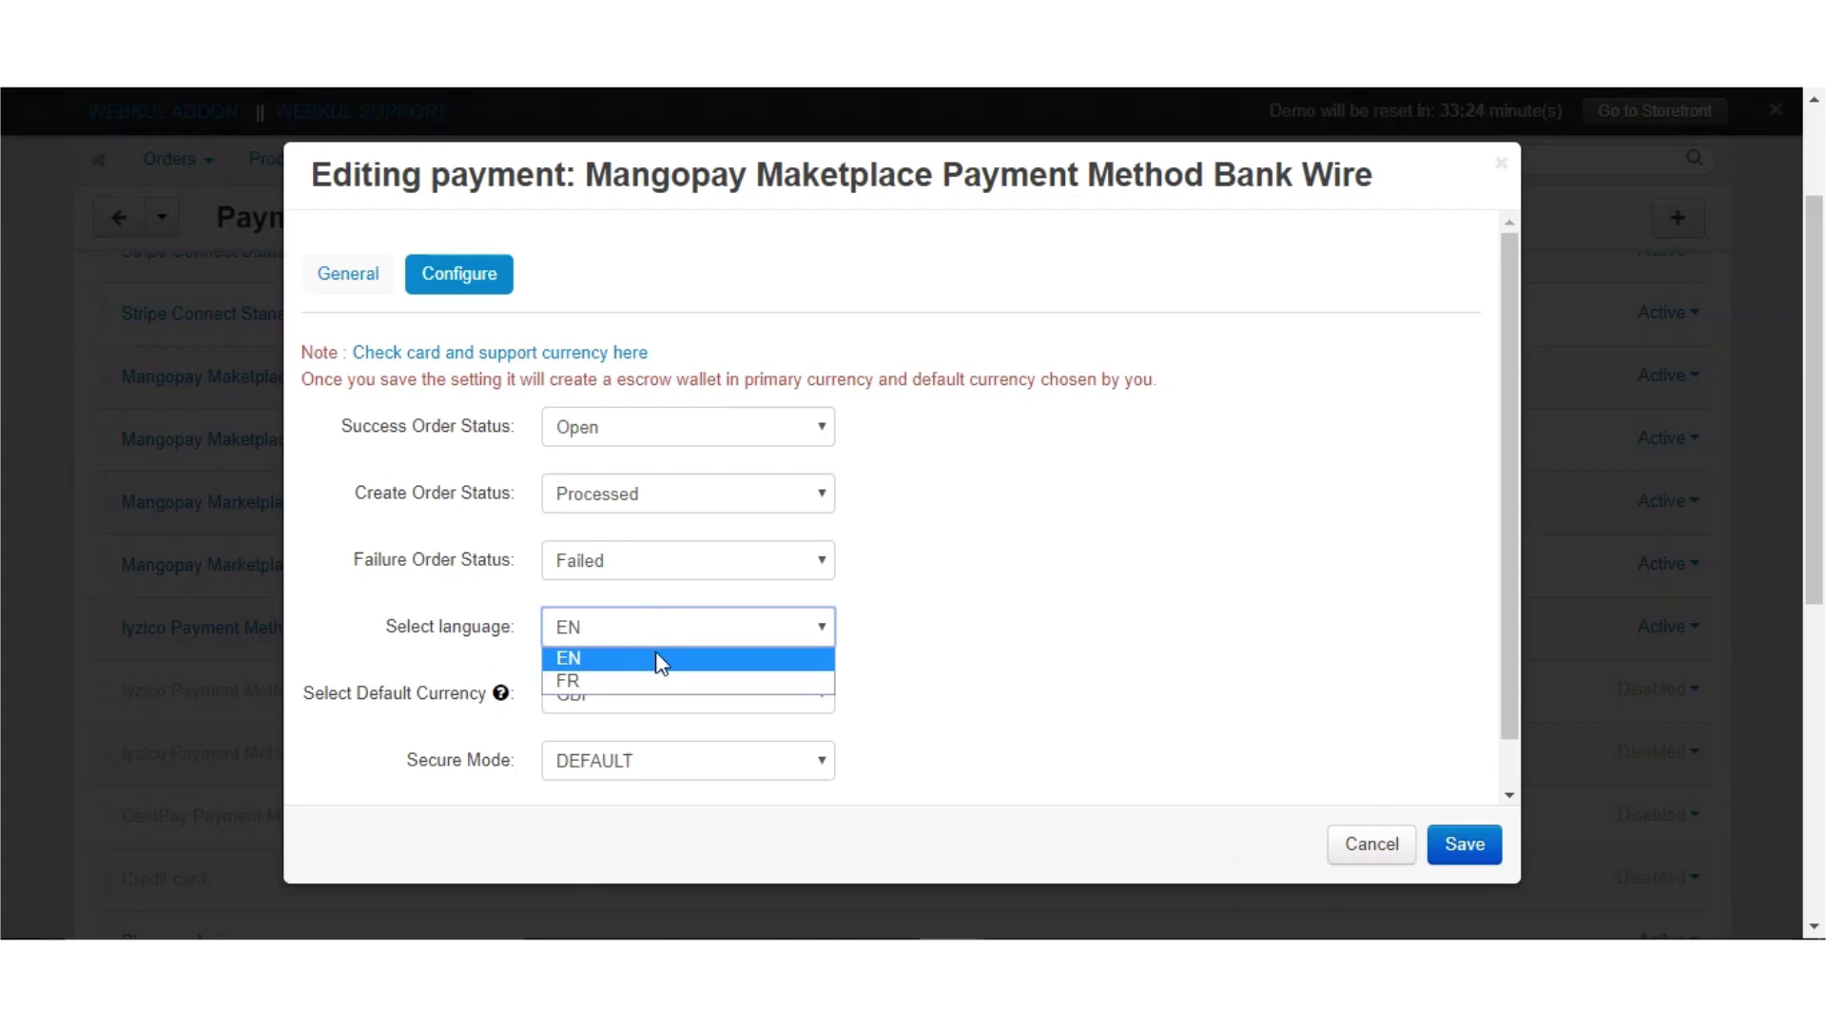
{"action": "left_click", "coordinate": [656, 658]}
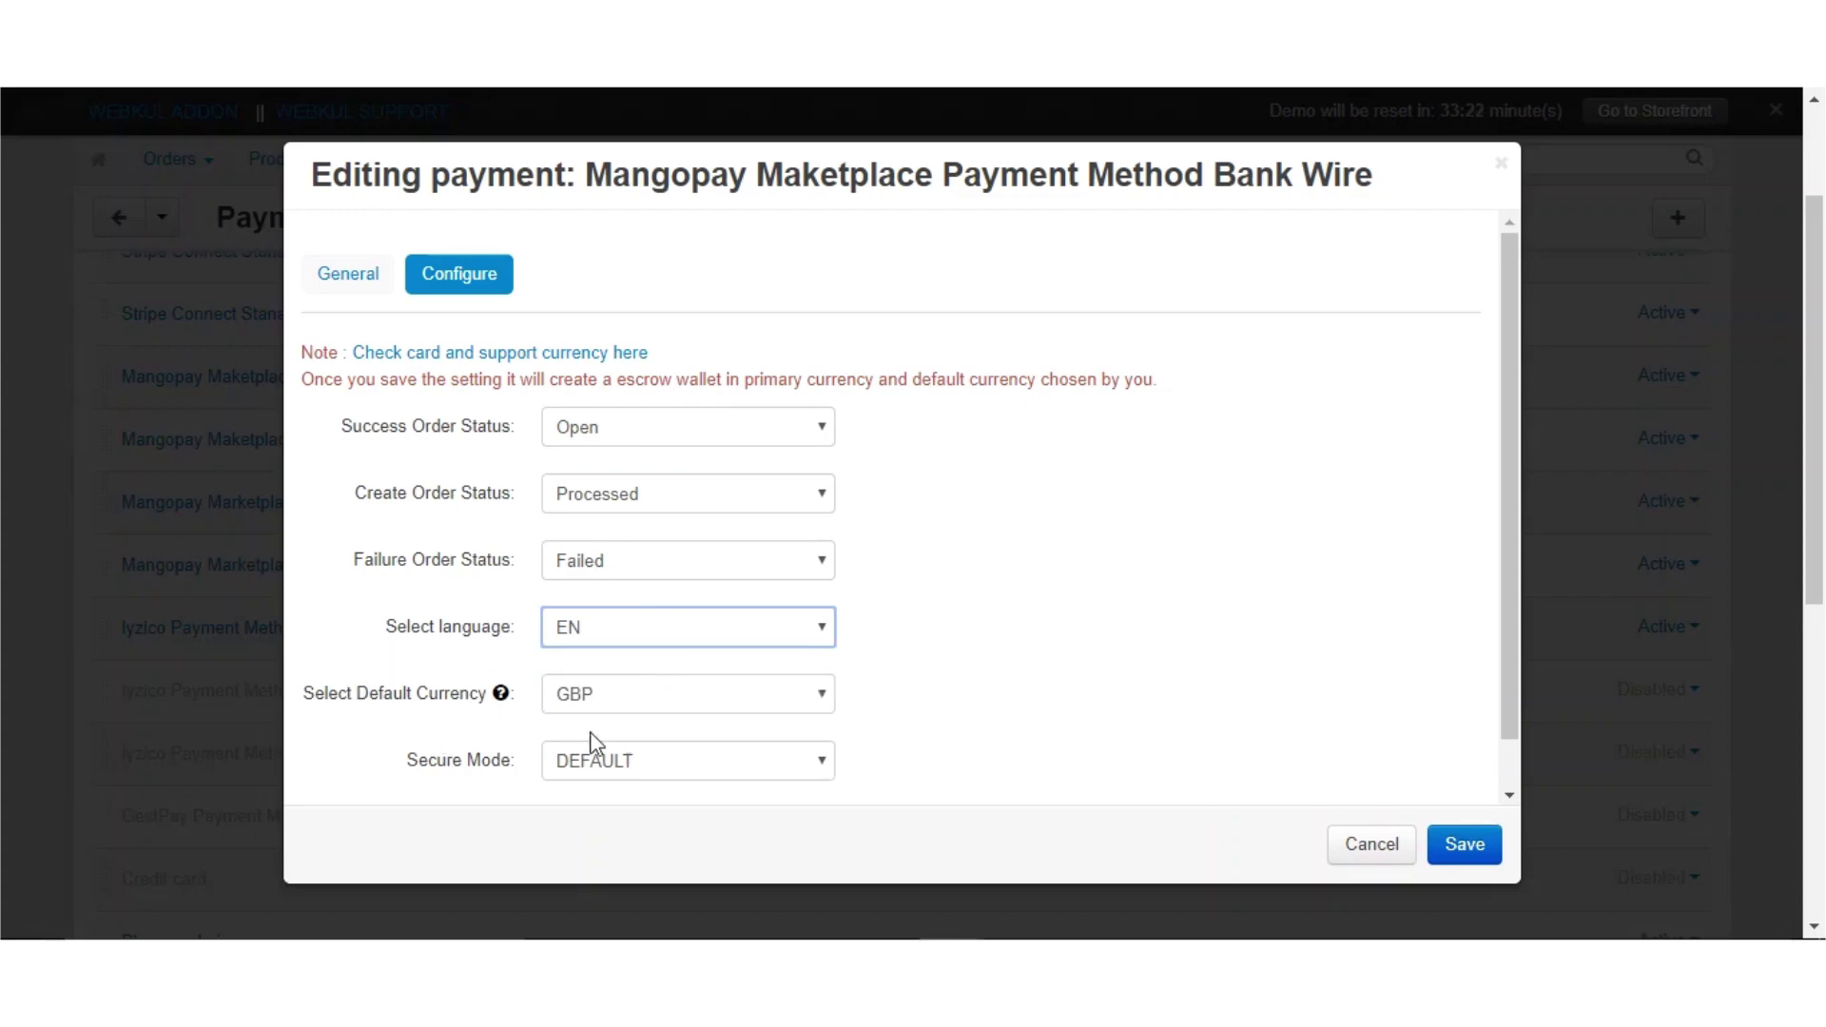
{"action": "left_click", "coordinate": [704, 706]}
{"action": "left_click", "coordinate": [704, 707]}
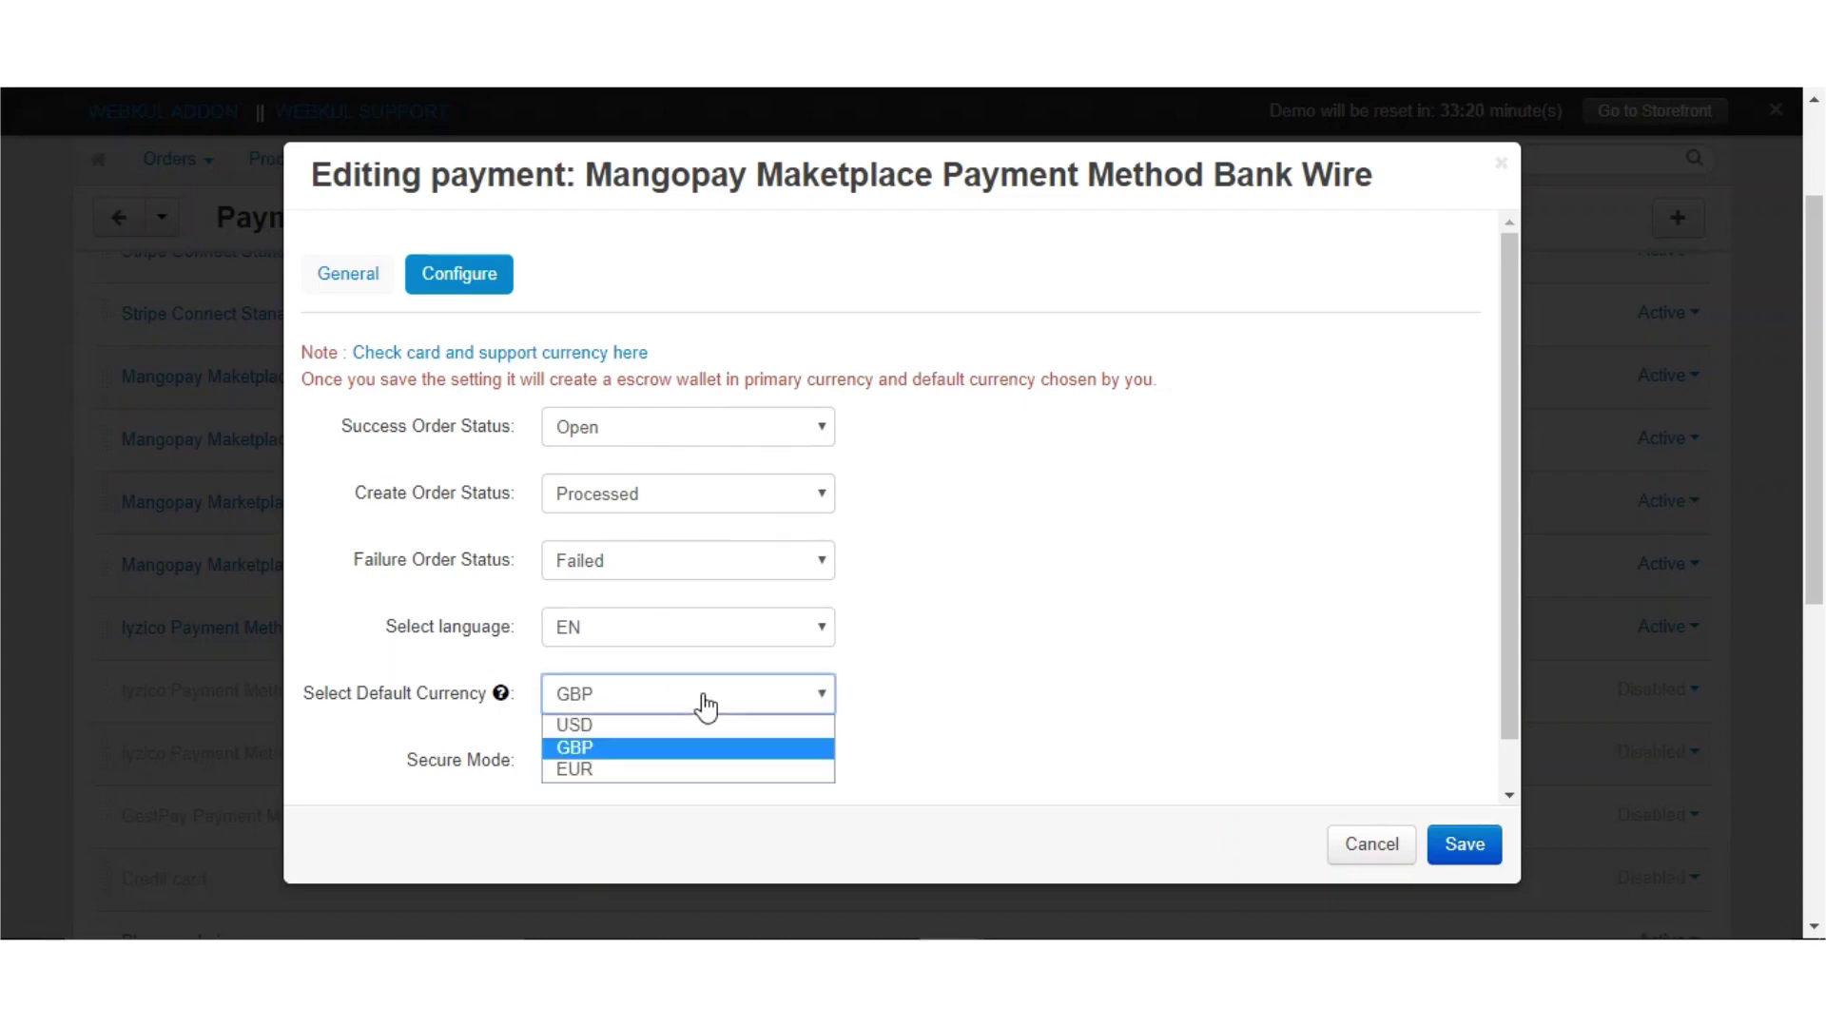
{"action": "left_click", "coordinate": [711, 758]}
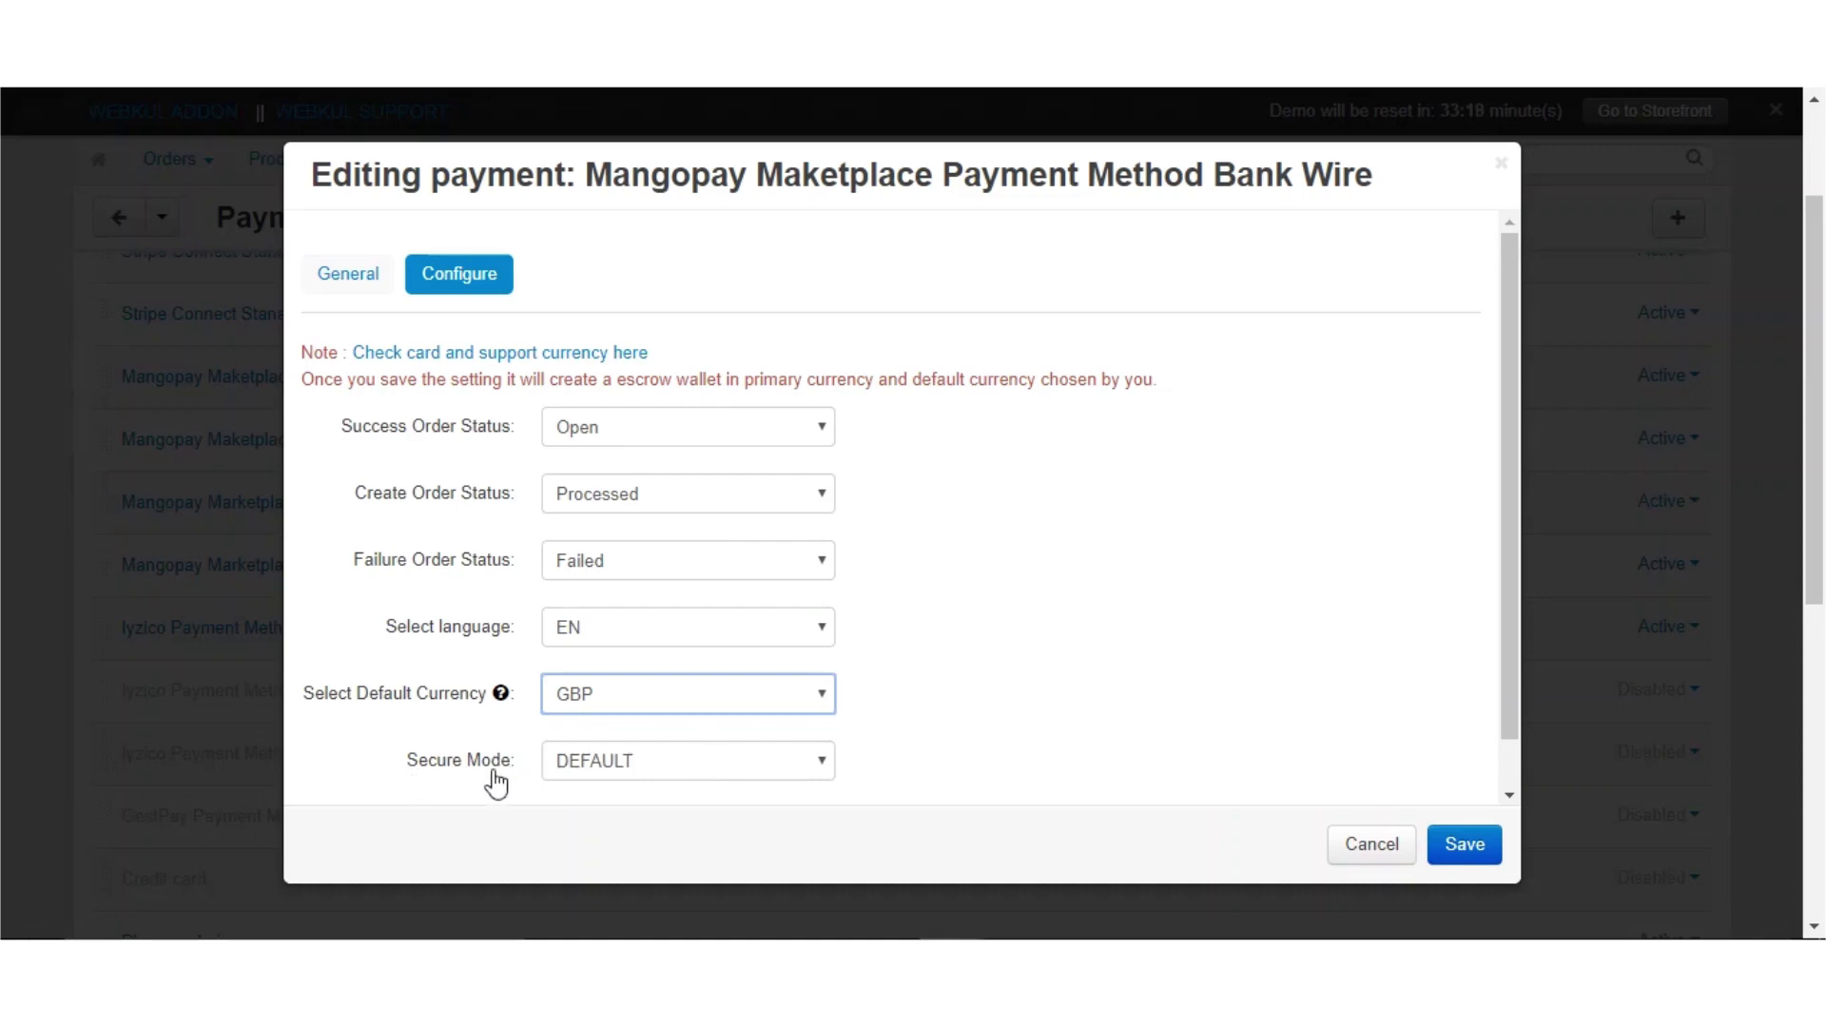
{"action": "scroll", "coordinate": [1201, 691], "scroll_direction": "down", "scroll_amount": 3}
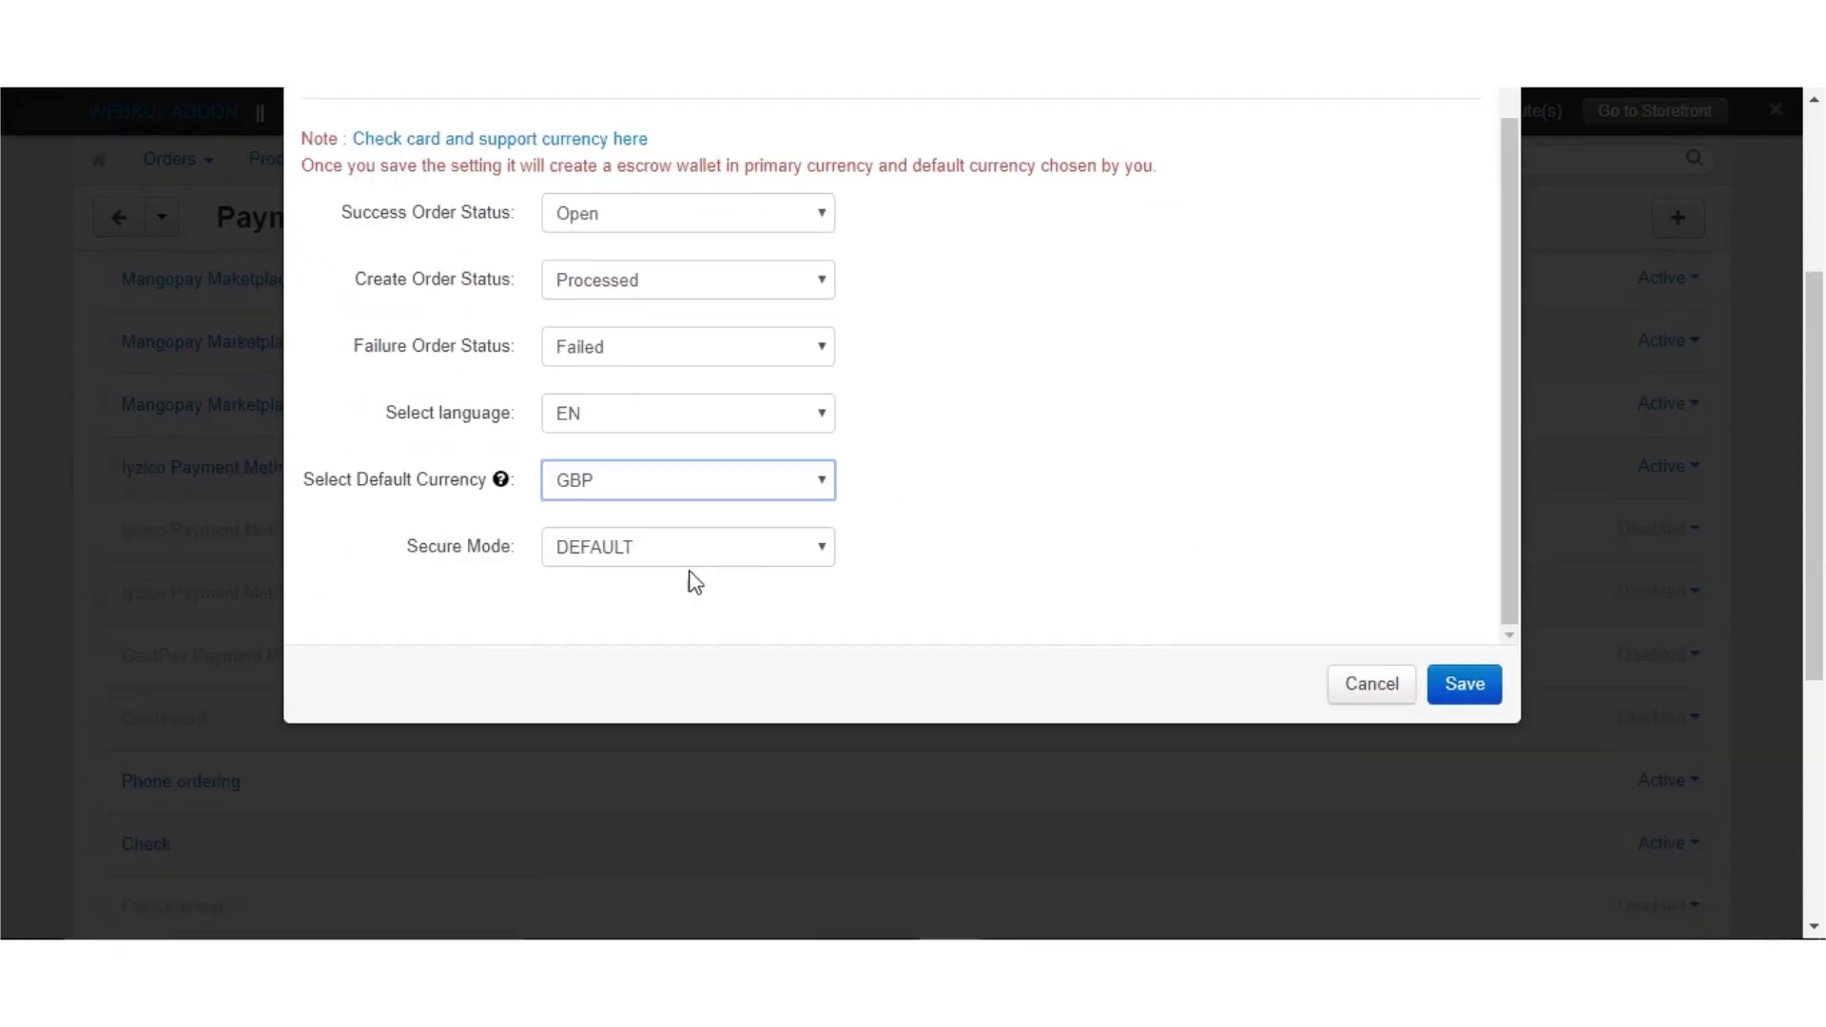
Set the Bank Wire Secure Mode back from FORCE to DEFAULT and save the settings
{"action": "left_click", "coordinate": [704, 557]}
{"action": "left_click", "coordinate": [886, 543]}
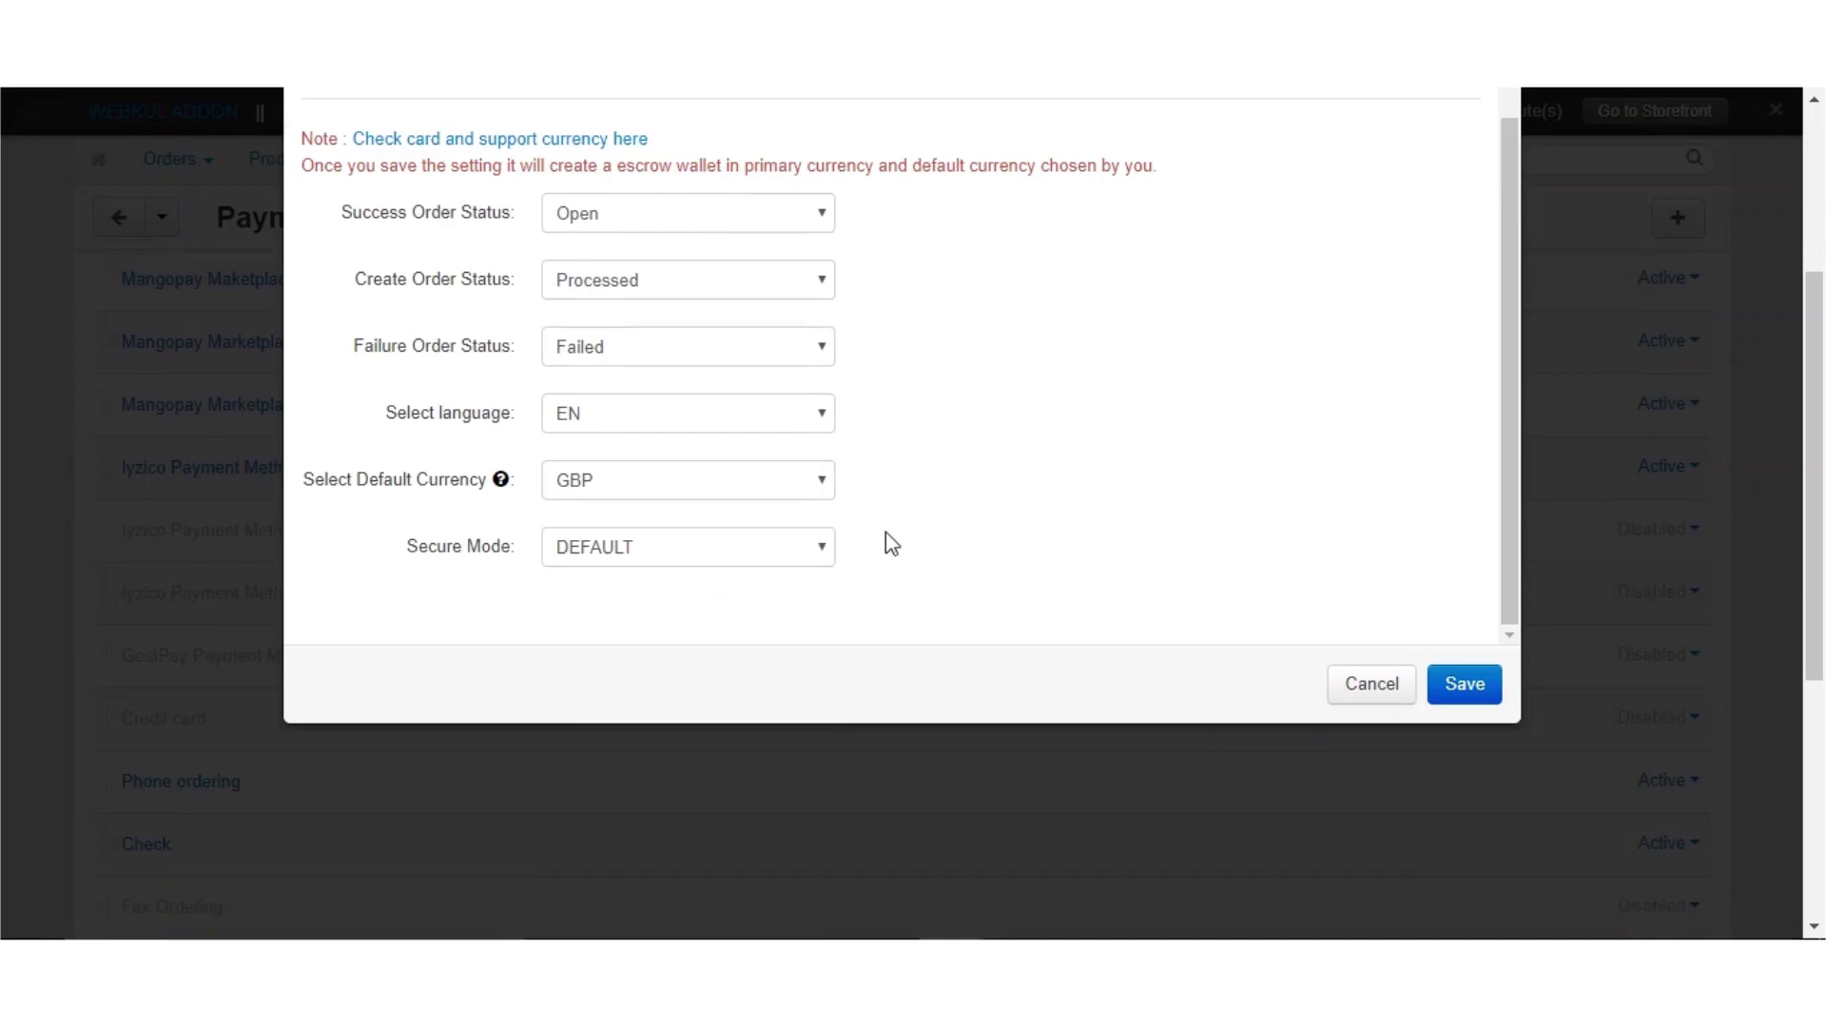
{"action": "scroll", "coordinate": [1804, 587], "scroll_direction": "up", "scroll_amount": 3}
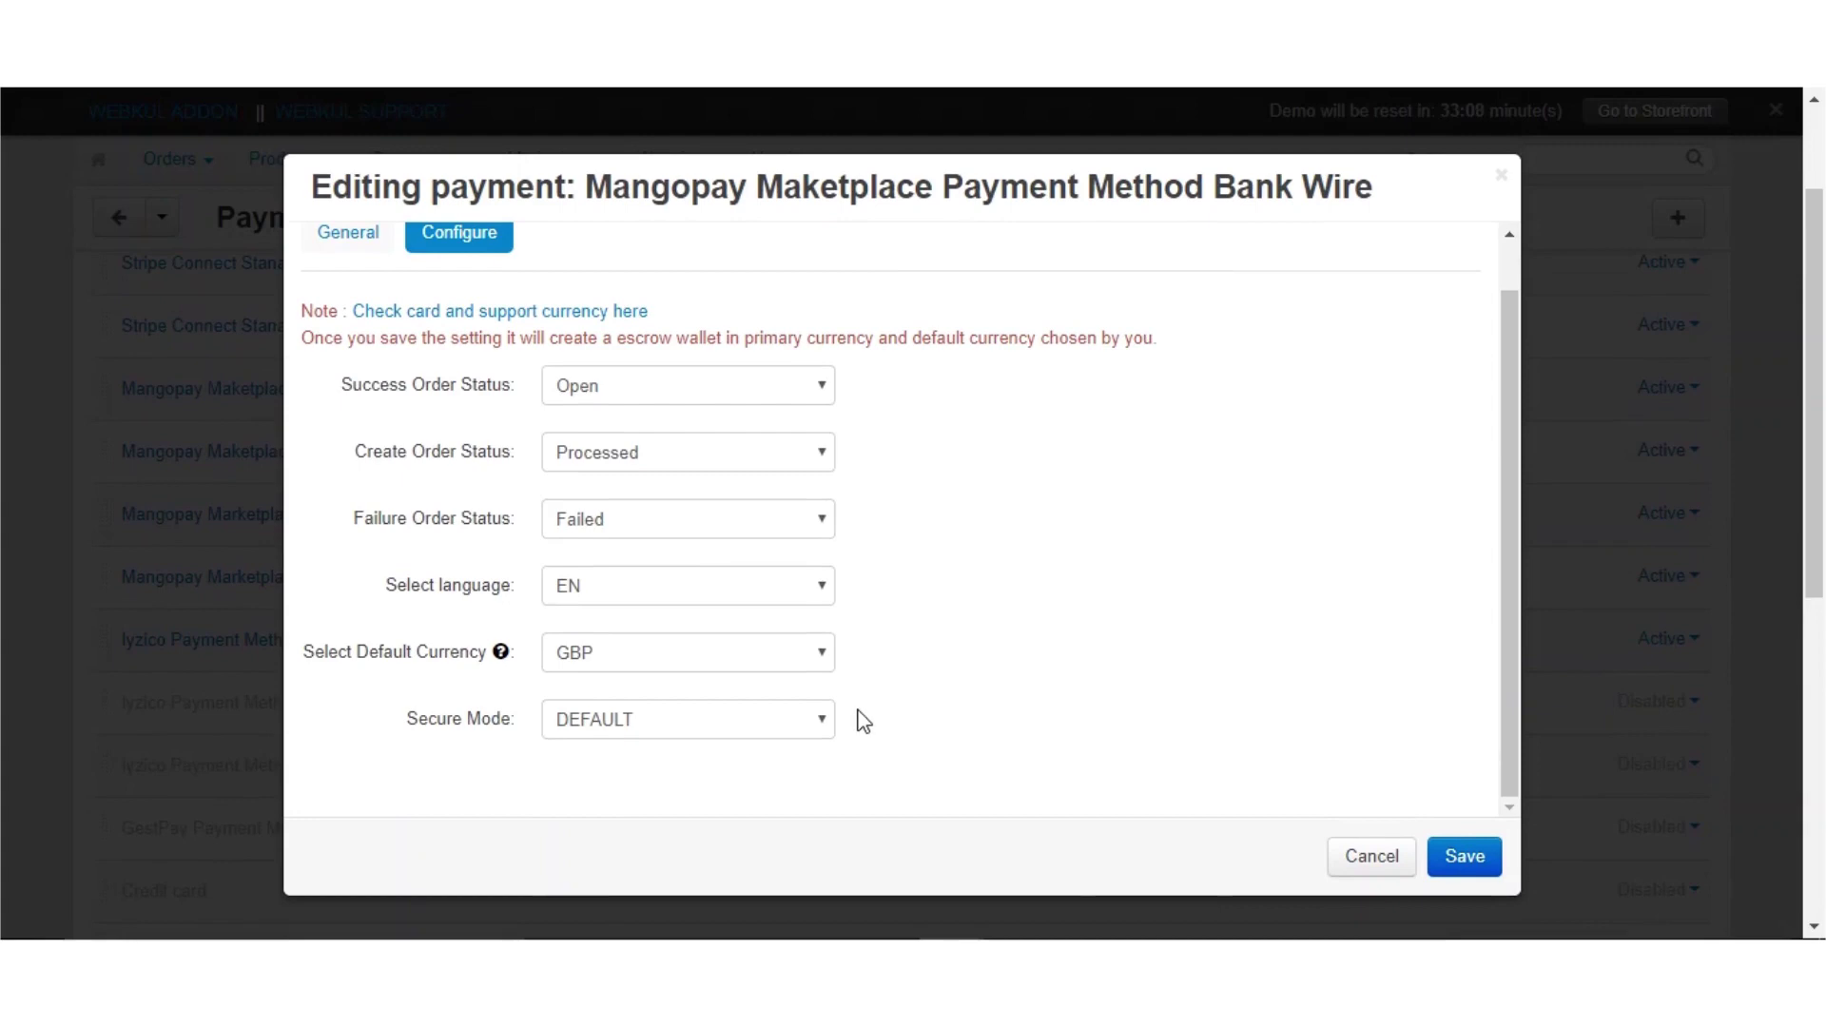
{"action": "left_click", "coordinate": [802, 723]}
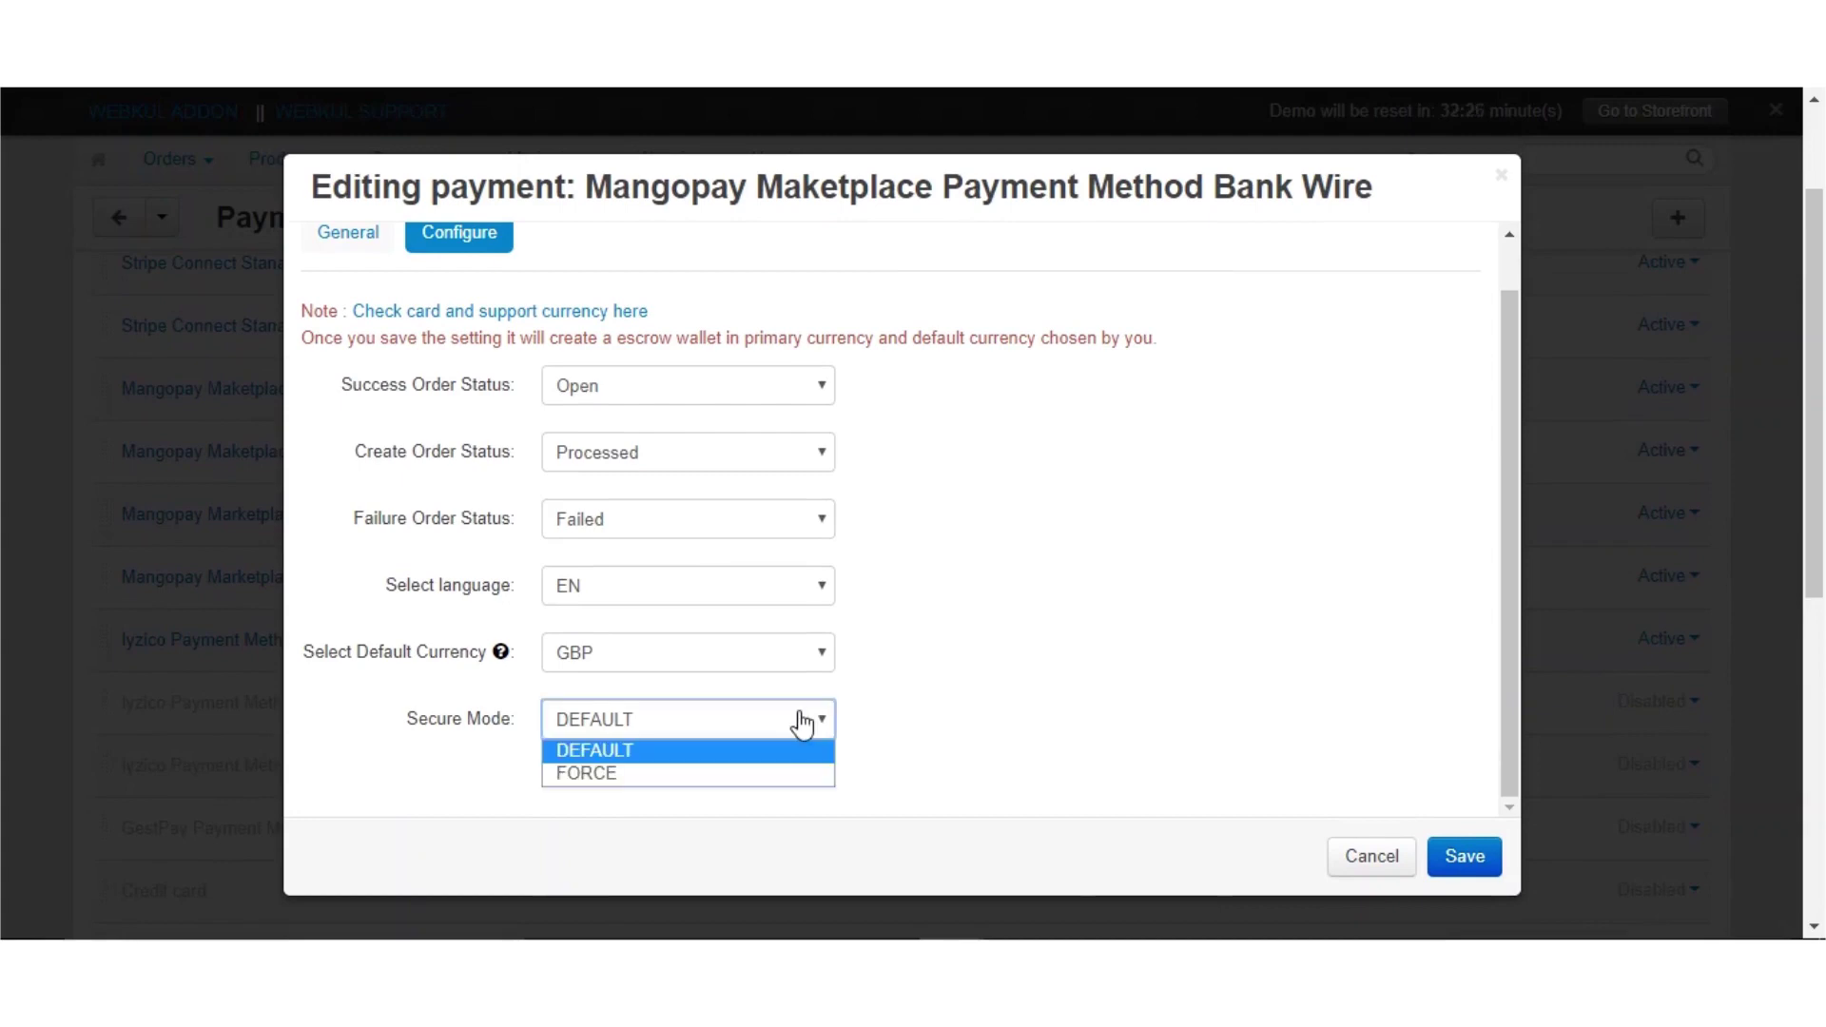
{"action": "left_click", "coordinate": [778, 774]}
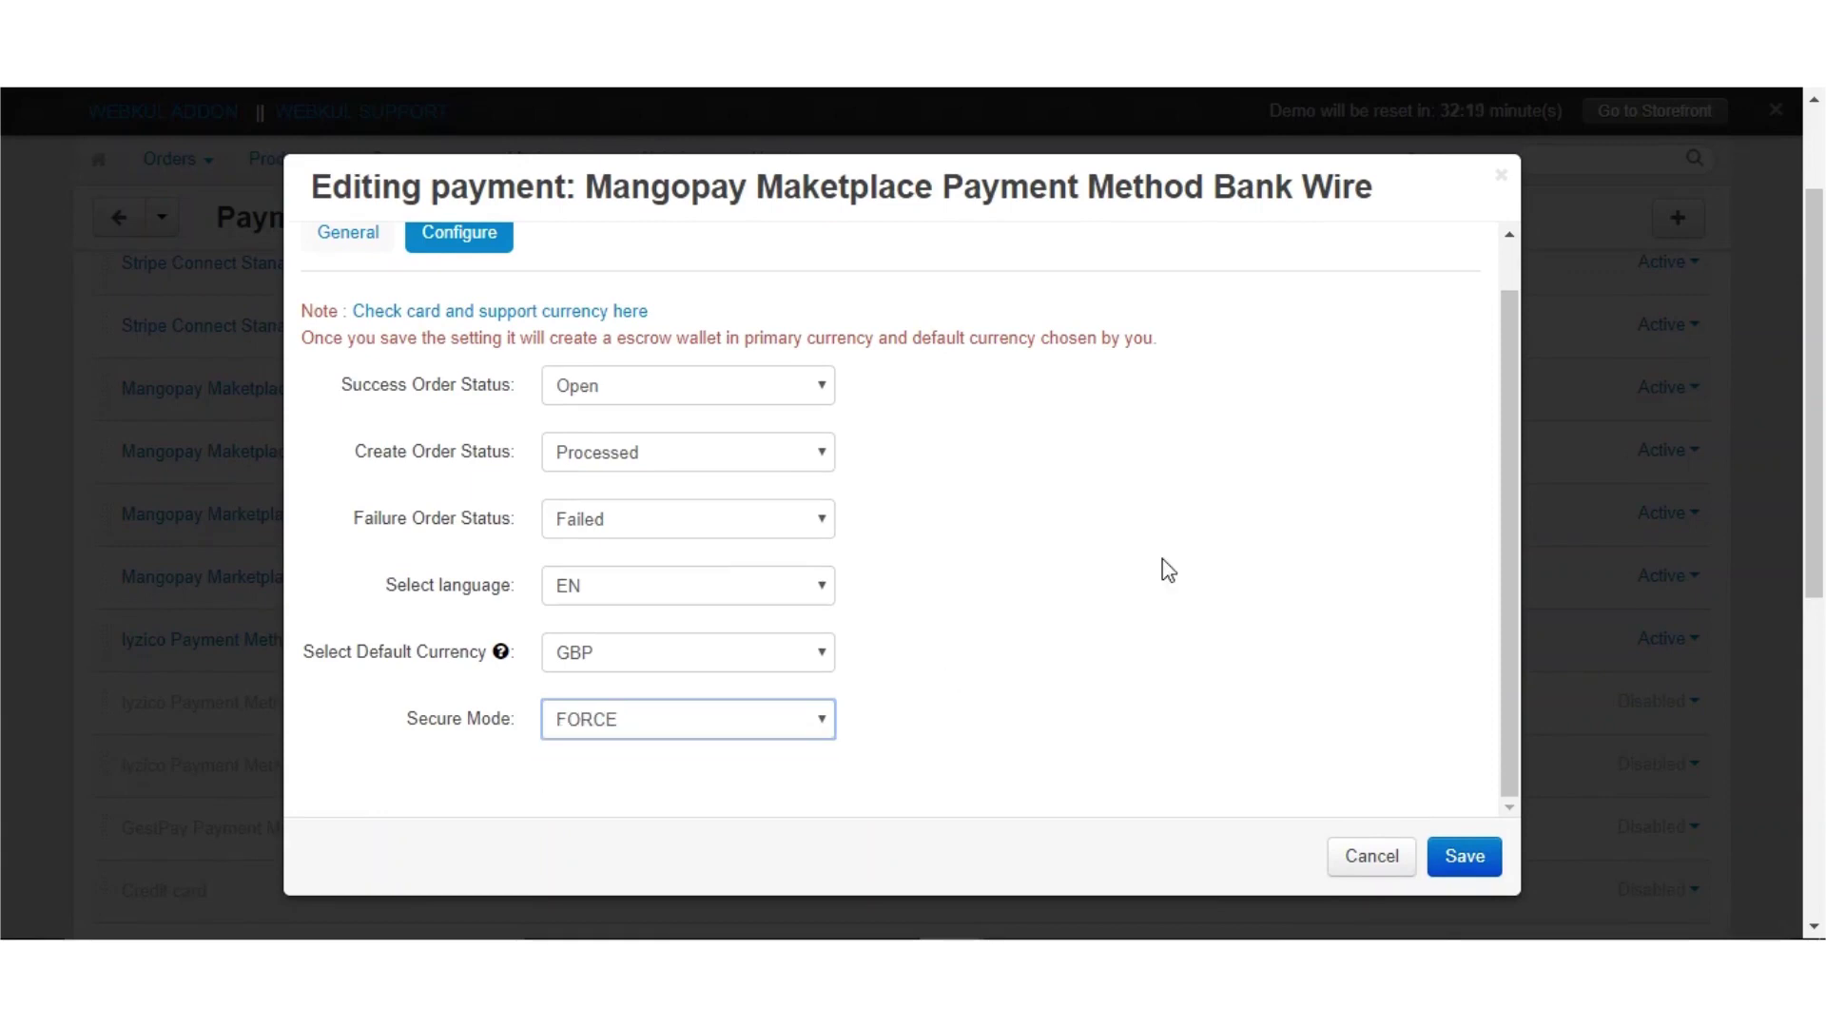
{"action": "left_click_drag", "start_coordinate": [1514, 510], "coordinate": [1508, 441]}
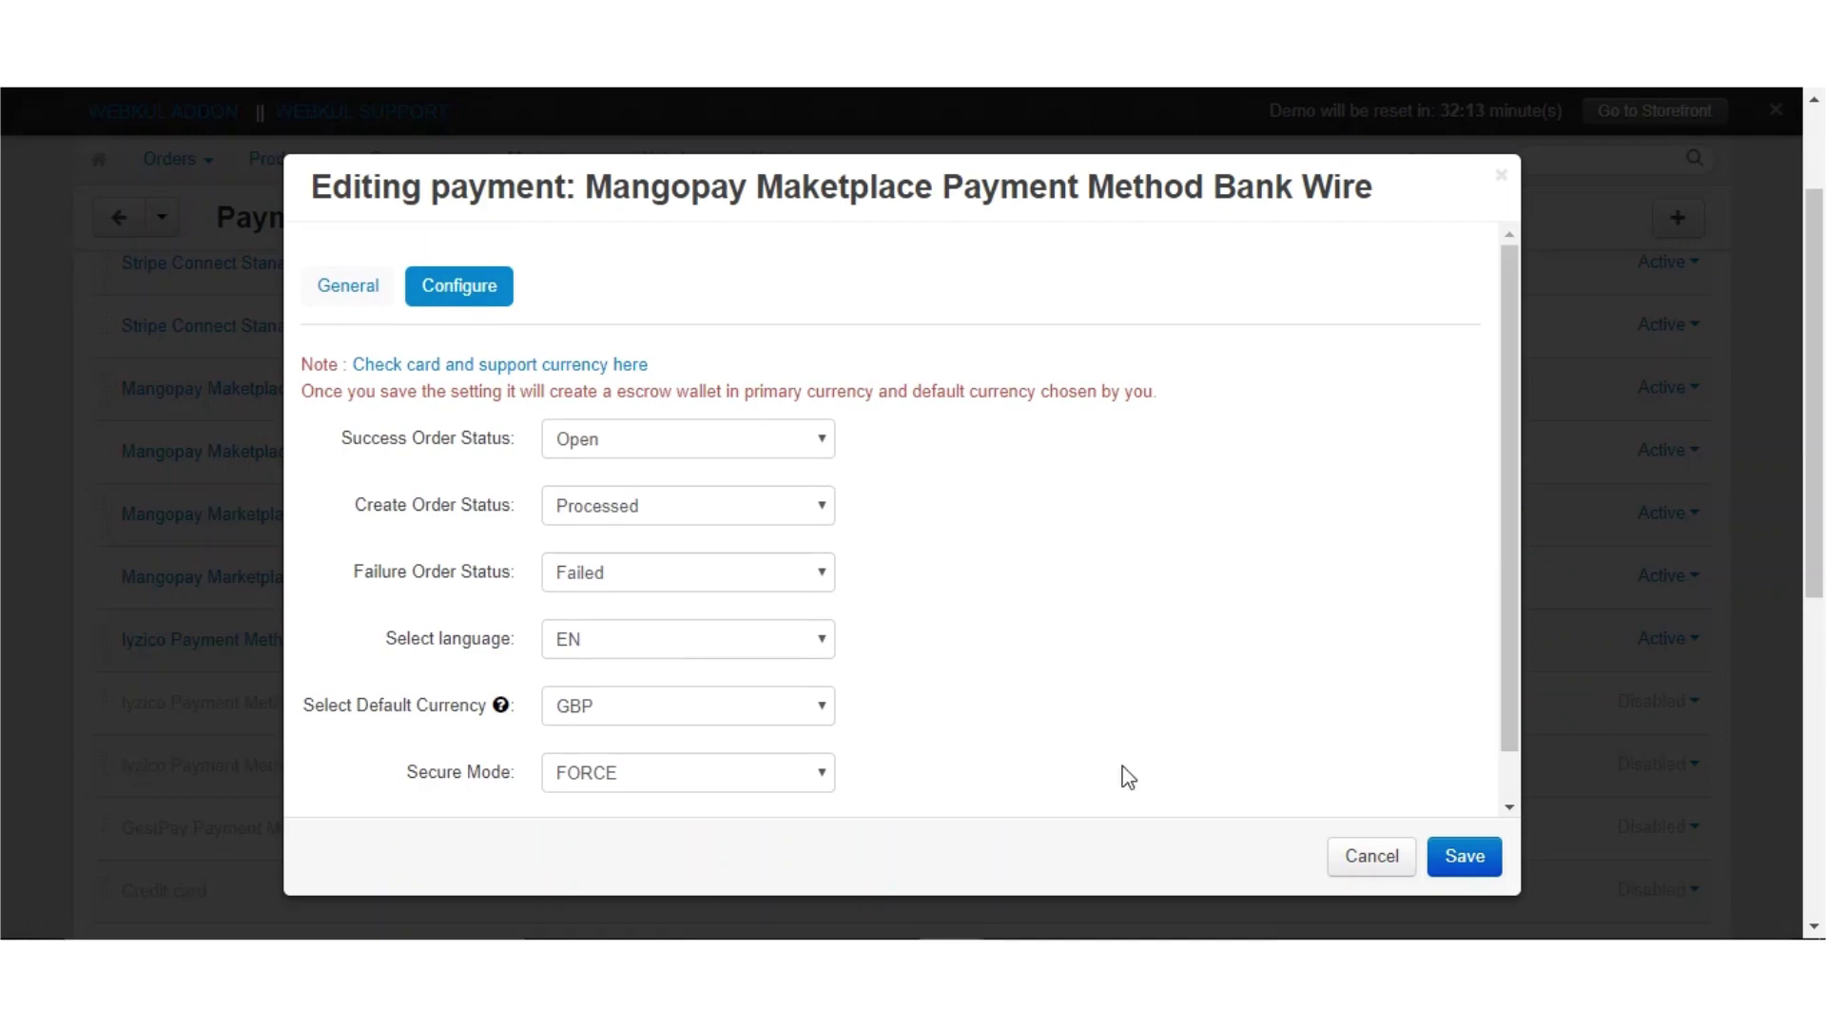
{"action": "left_click", "coordinate": [784, 772]}
{"action": "left_click", "coordinate": [762, 805]}
{"action": "left_click", "coordinate": [1494, 855]}
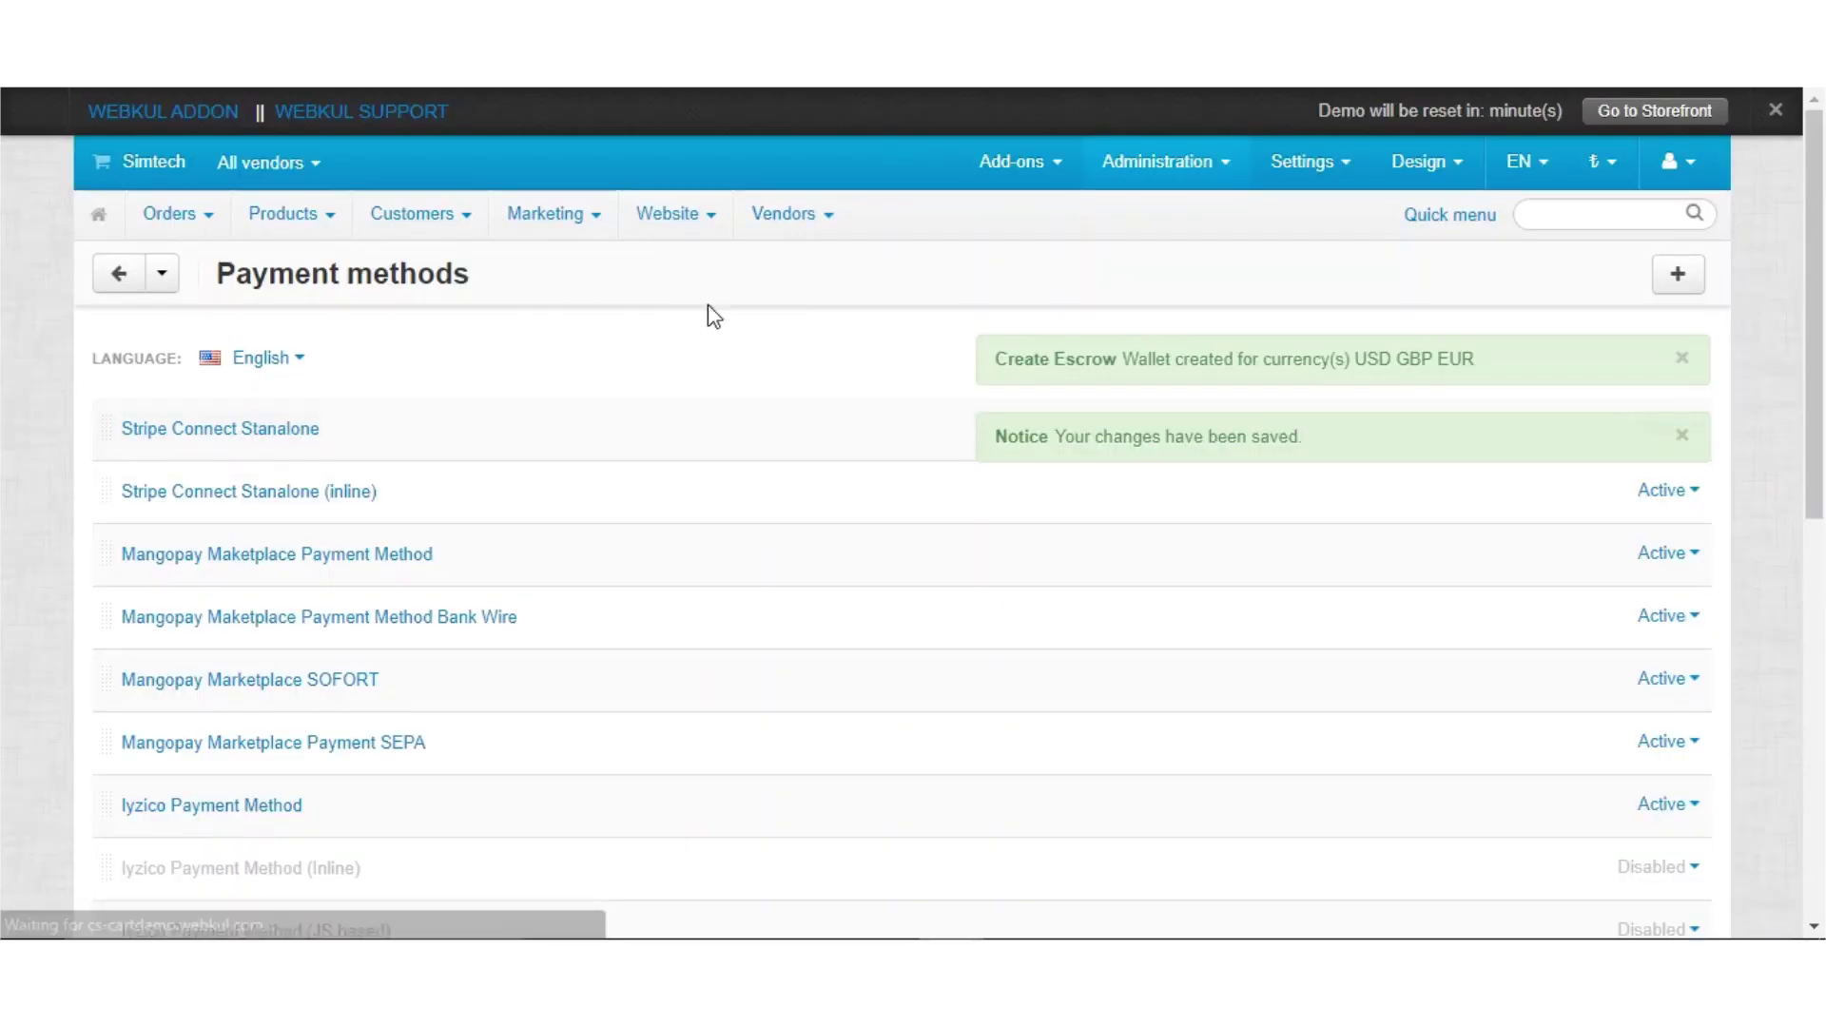
Close the Create Escrow Wallet notice and the changes-saved notice
{"action": "left_click", "coordinate": [1681, 359]}
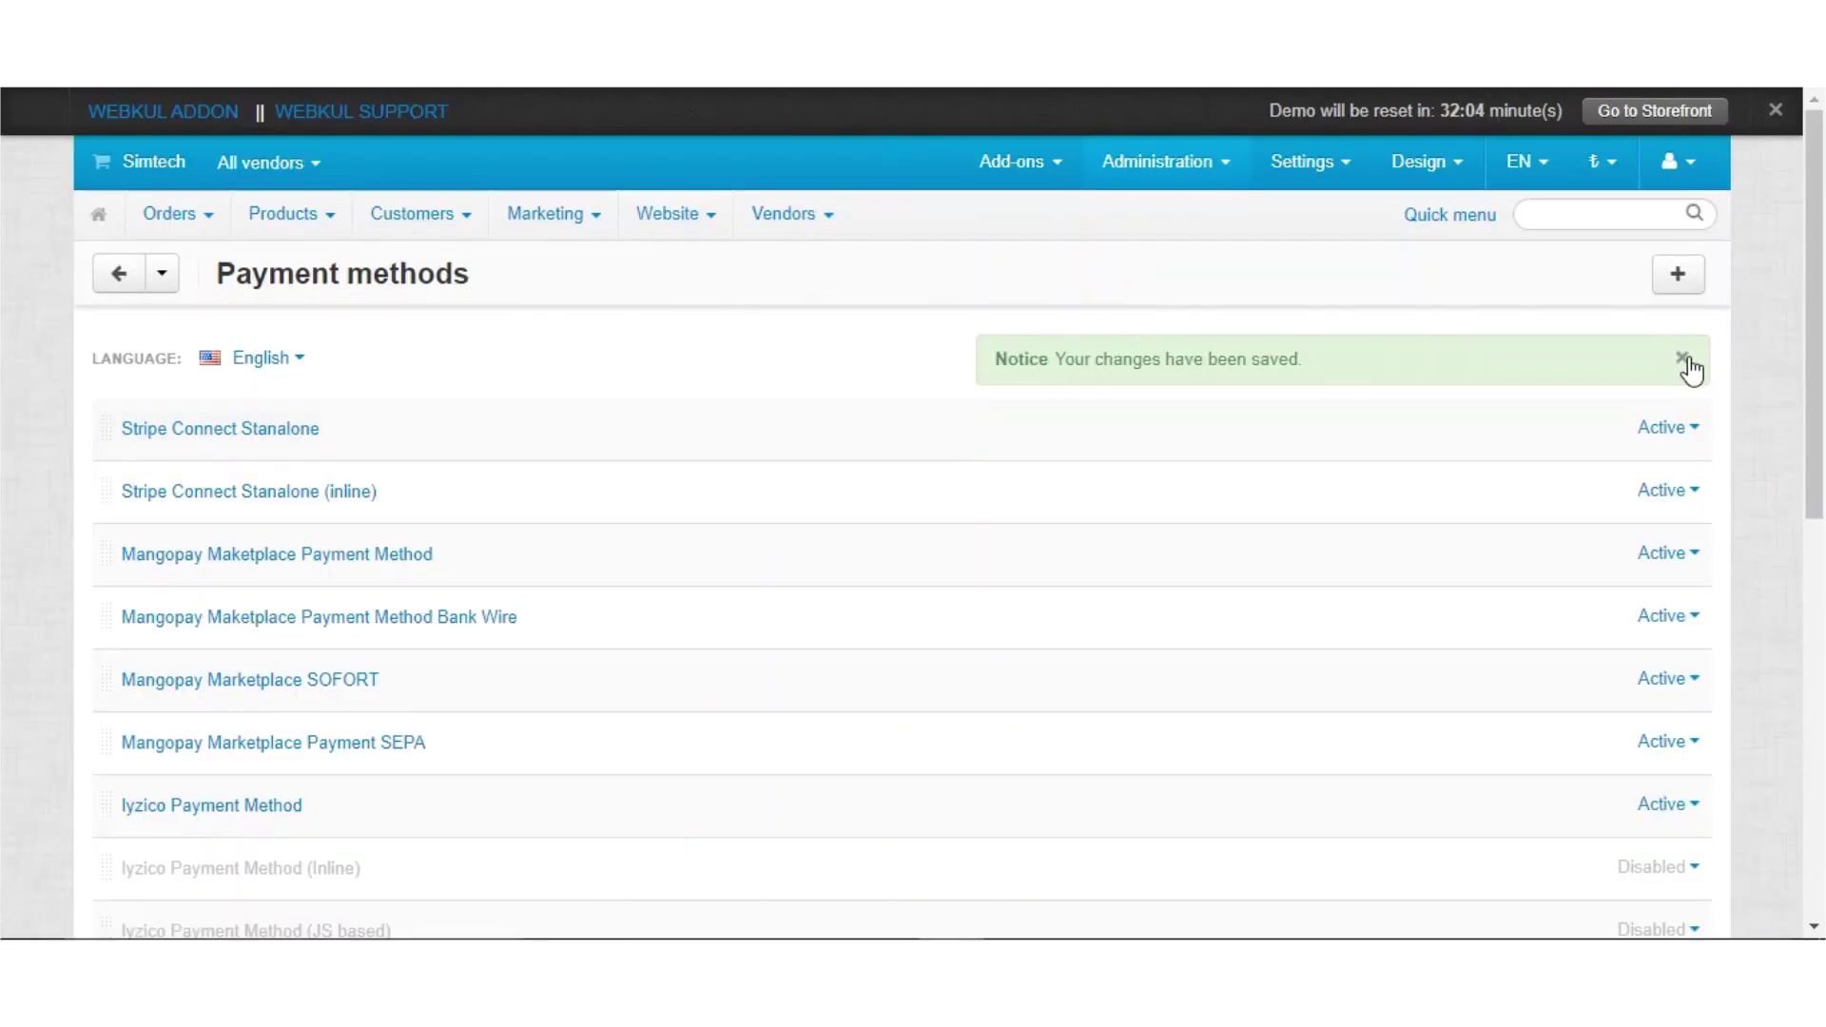
{"action": "left_click", "coordinate": [1686, 360]}
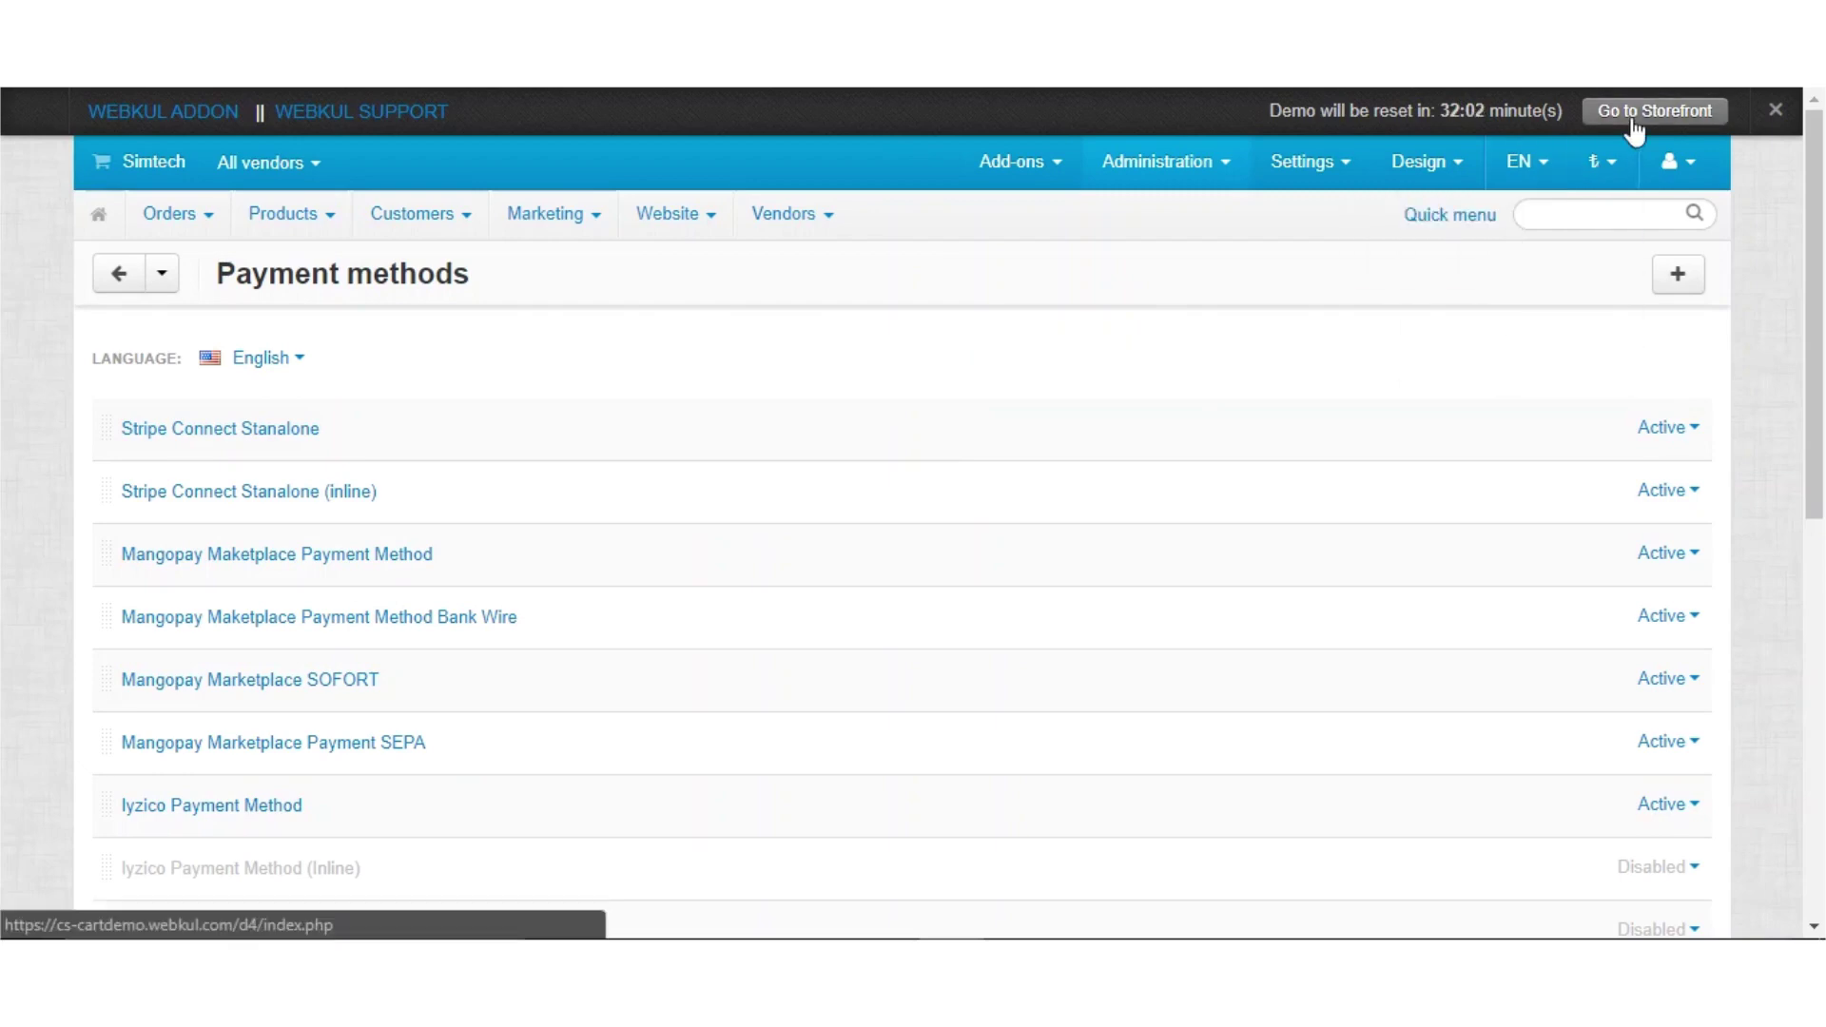
Visit the storefront, look over the T-shirt product page, and return to the homepage
{"action": "left_click", "coordinate": [984, 255]}
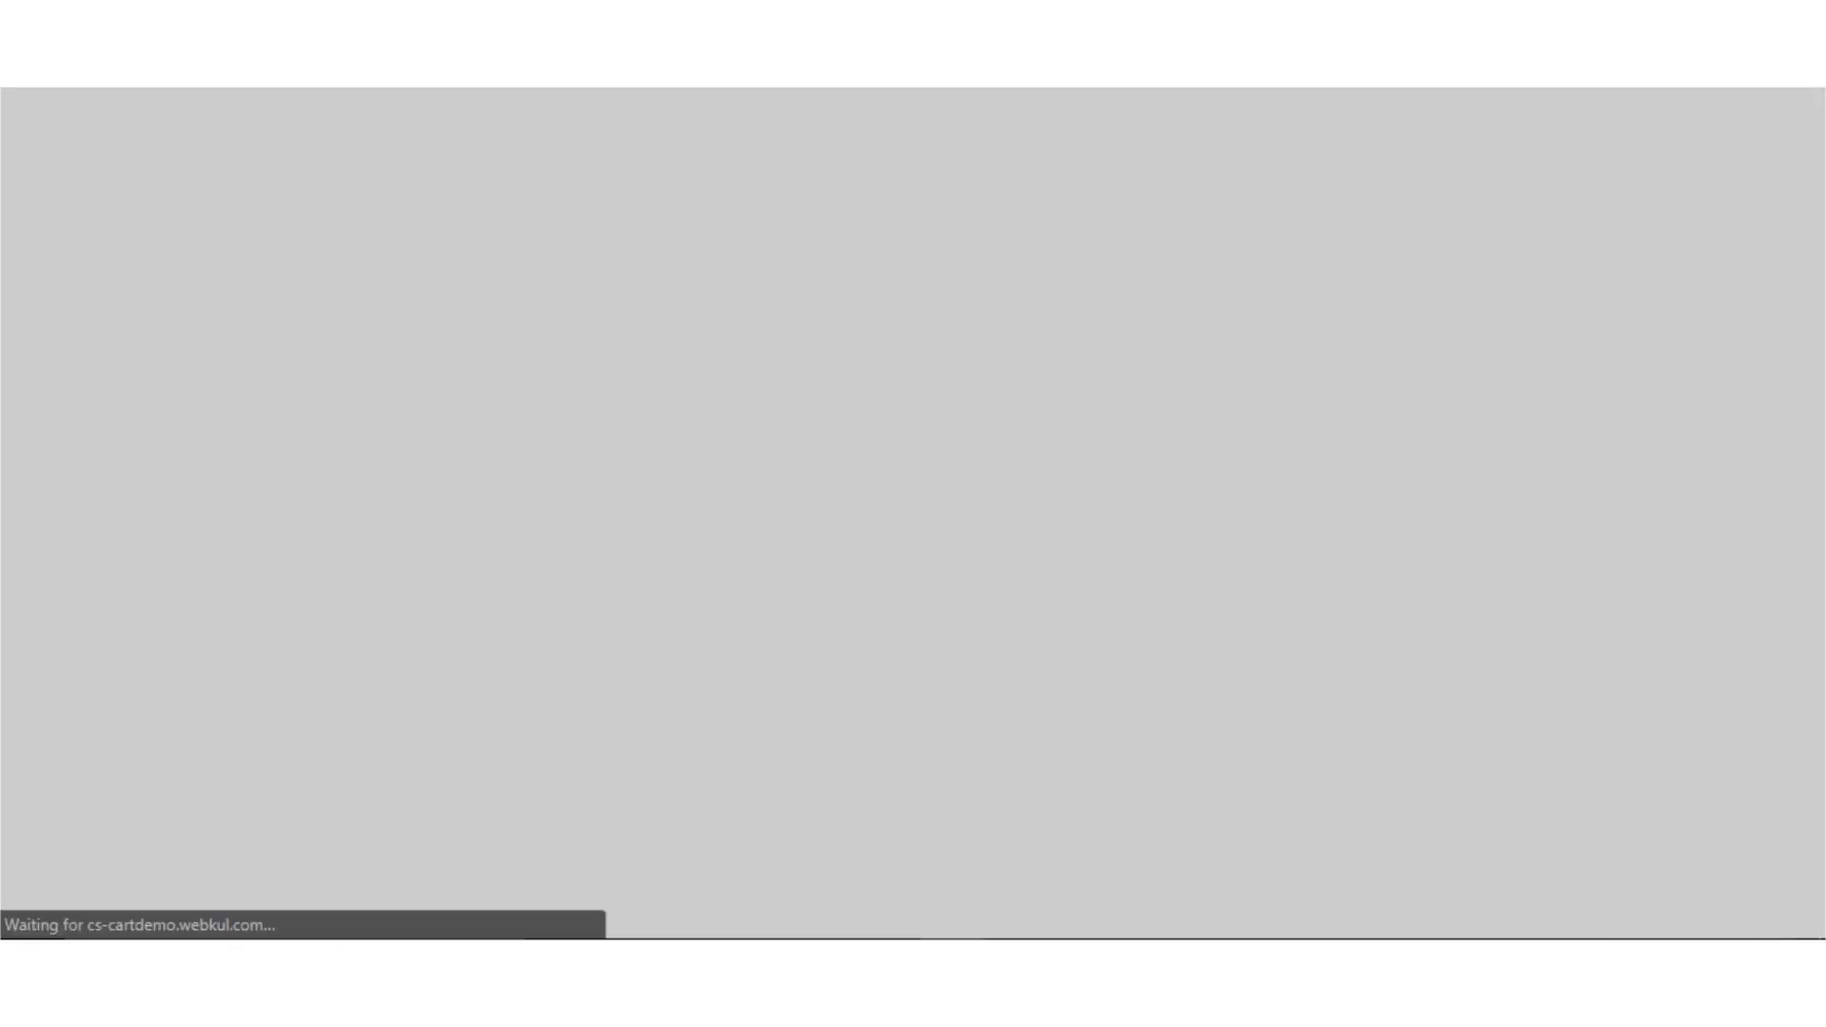
{"action": "mouse_move", "coordinate": [827, 344]}
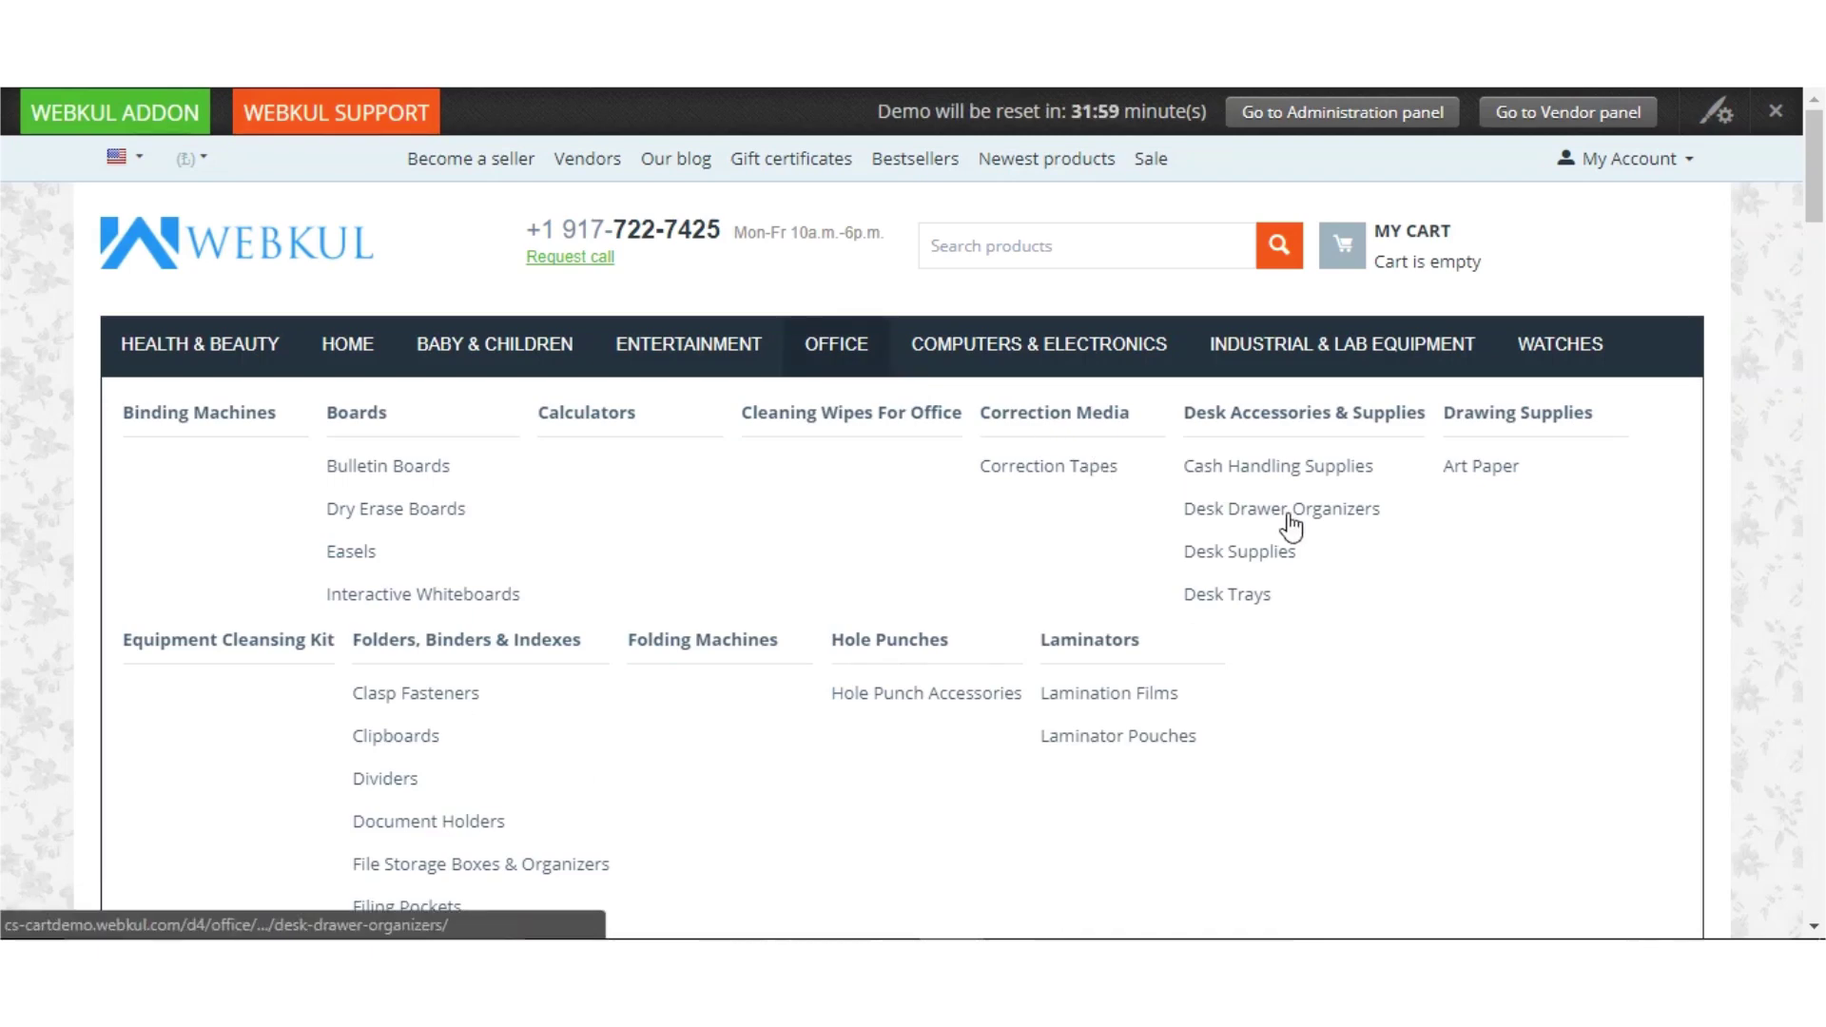
{"action": "scroll", "coordinate": [1007, 706], "scroll_direction": "down", "scroll_amount": 6}
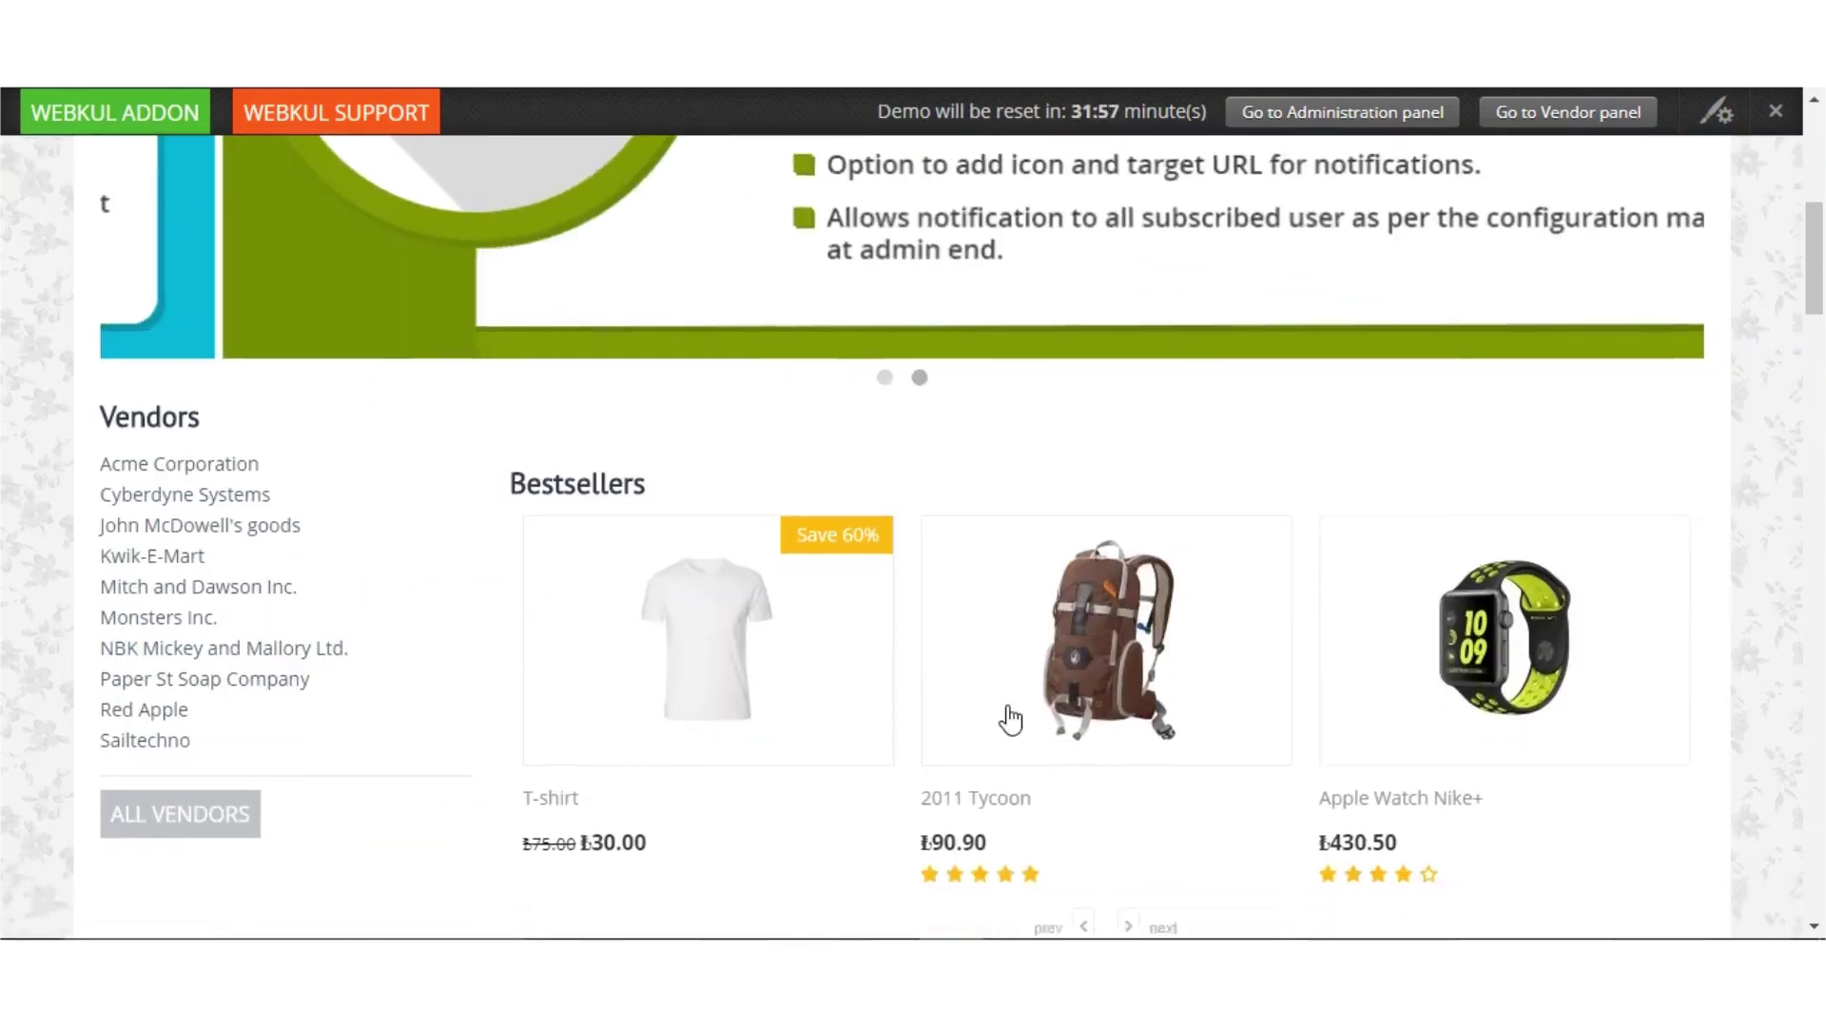
{"action": "left_click", "coordinate": [751, 623]}
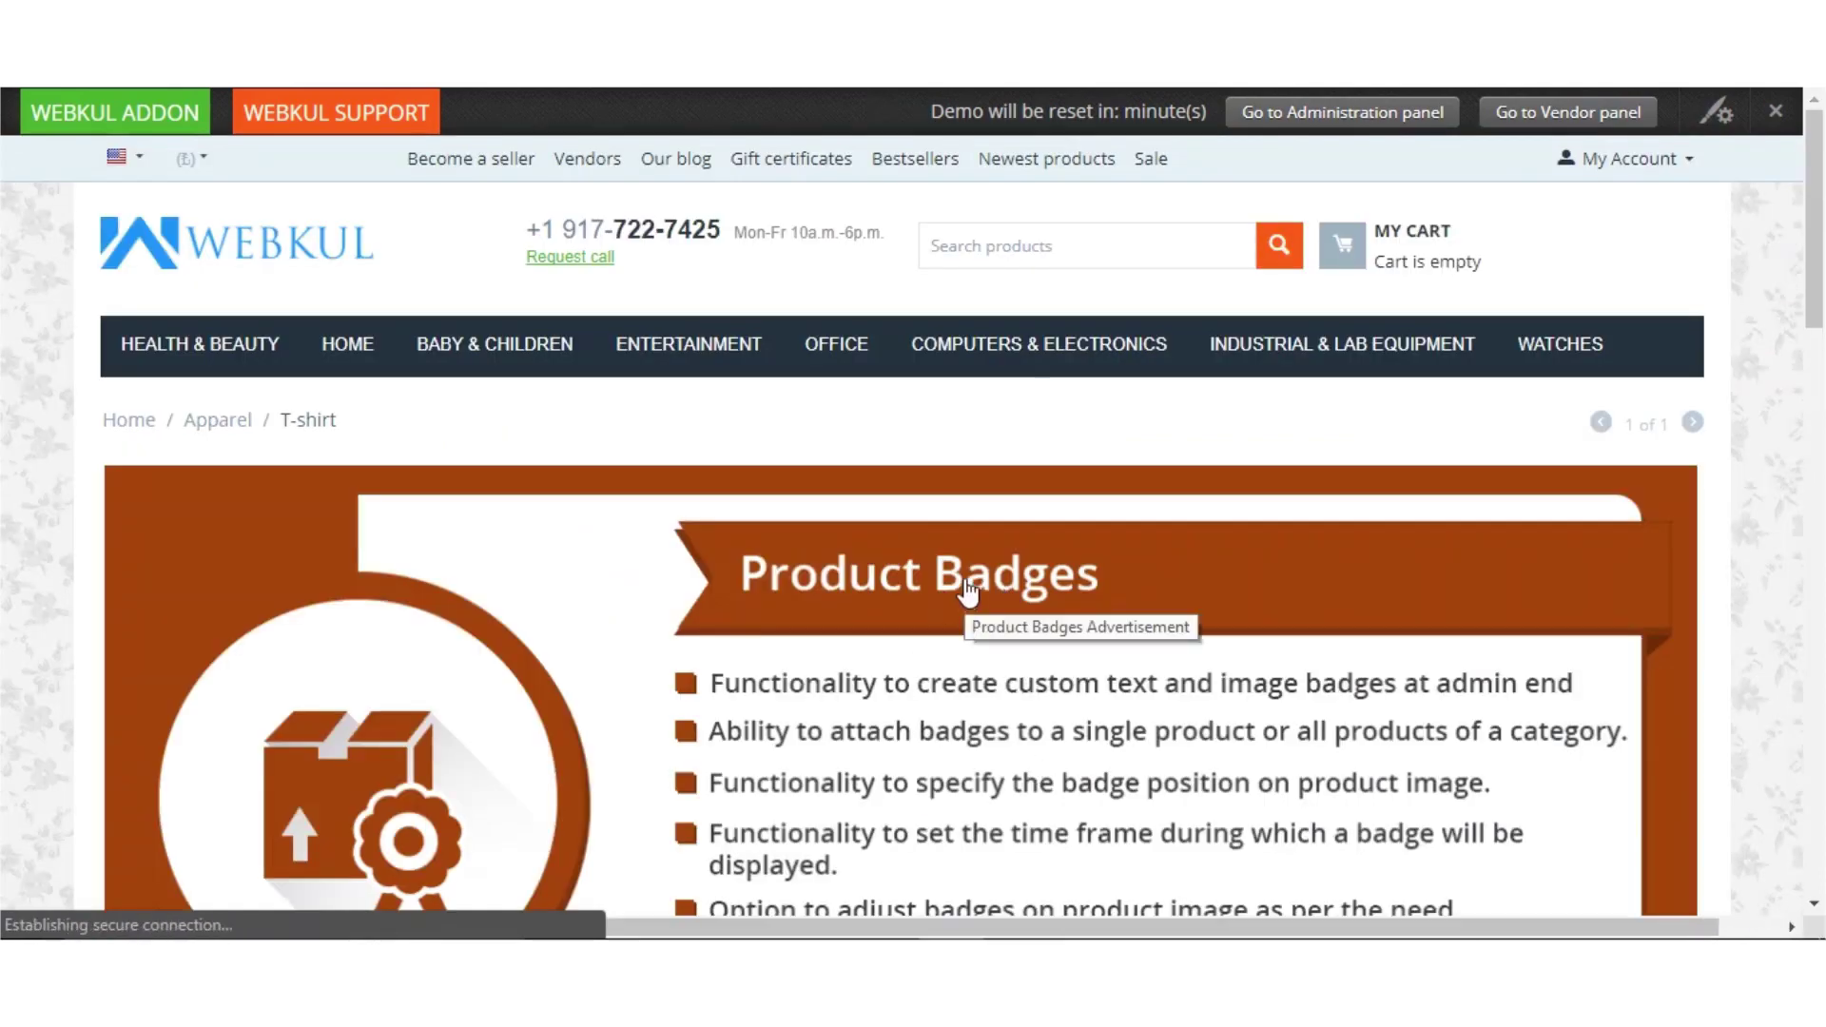
{"action": "scroll", "coordinate": [968, 595], "scroll_direction": "down", "scroll_amount": 5}
{"action": "scroll", "coordinate": [969, 596], "scroll_direction": "down", "scroll_amount": 6}
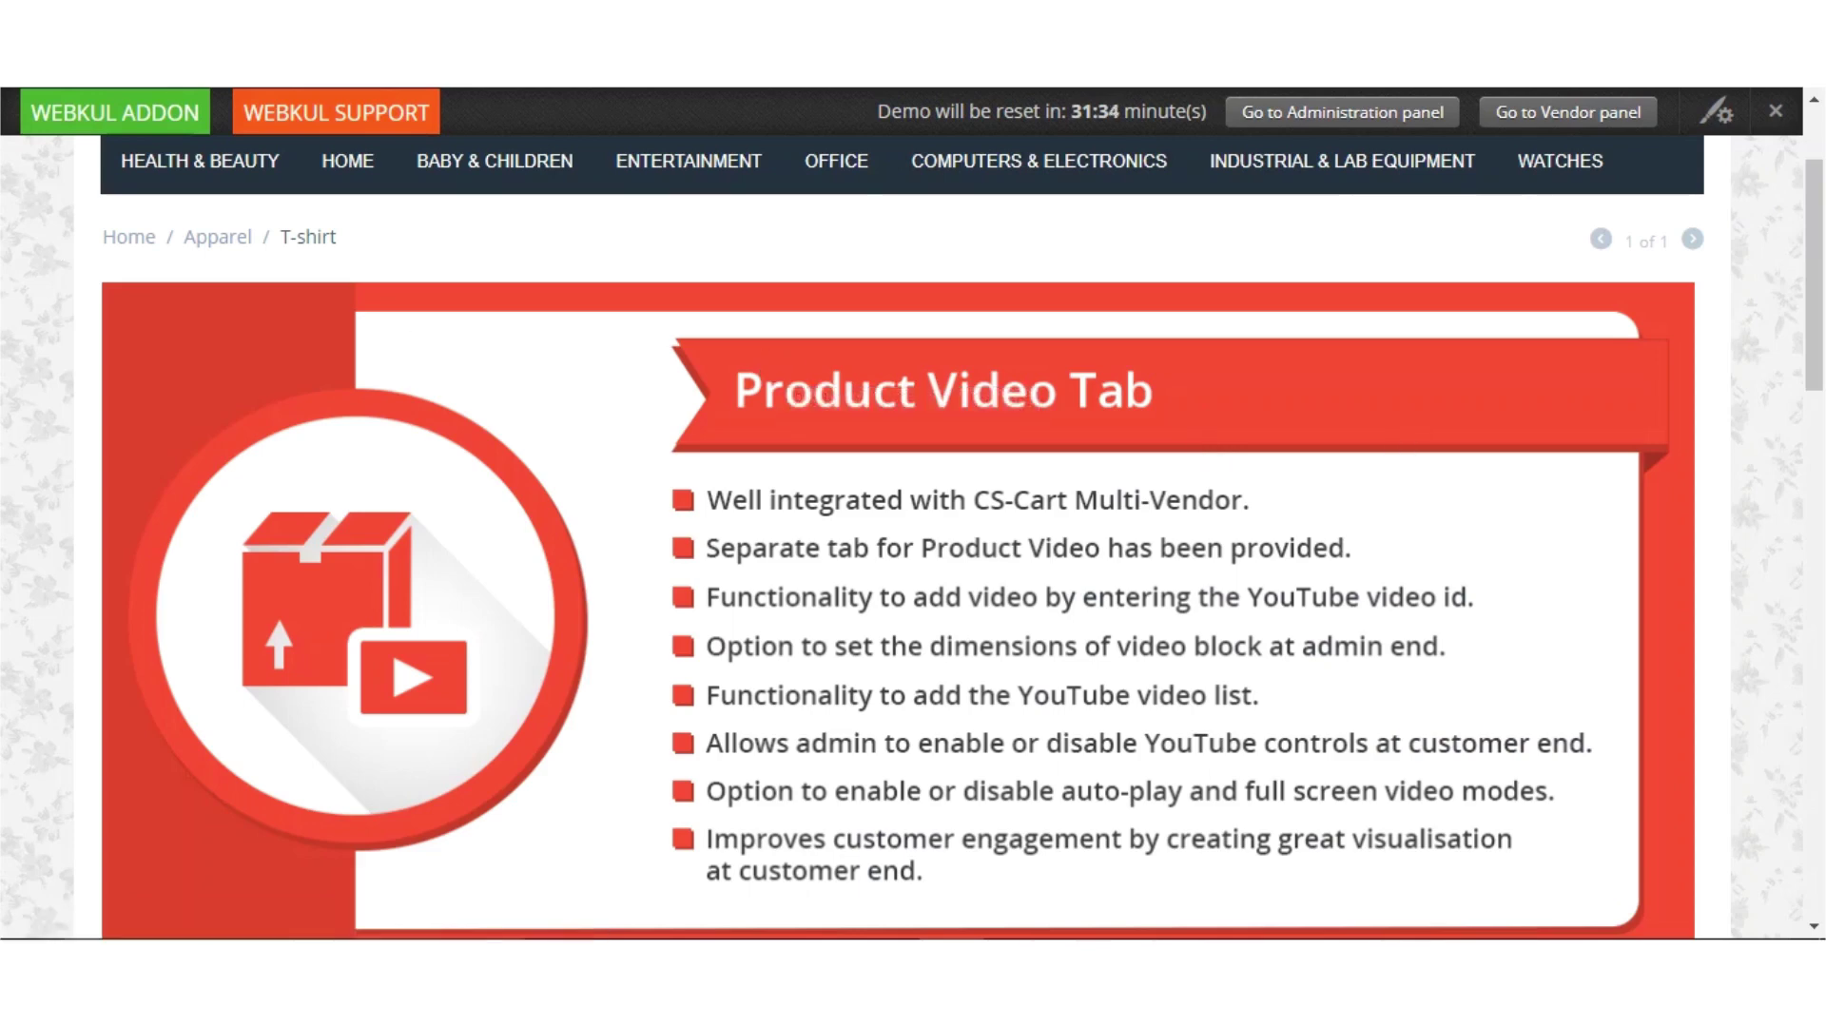
{"action": "key", "text": "alt+Left"}
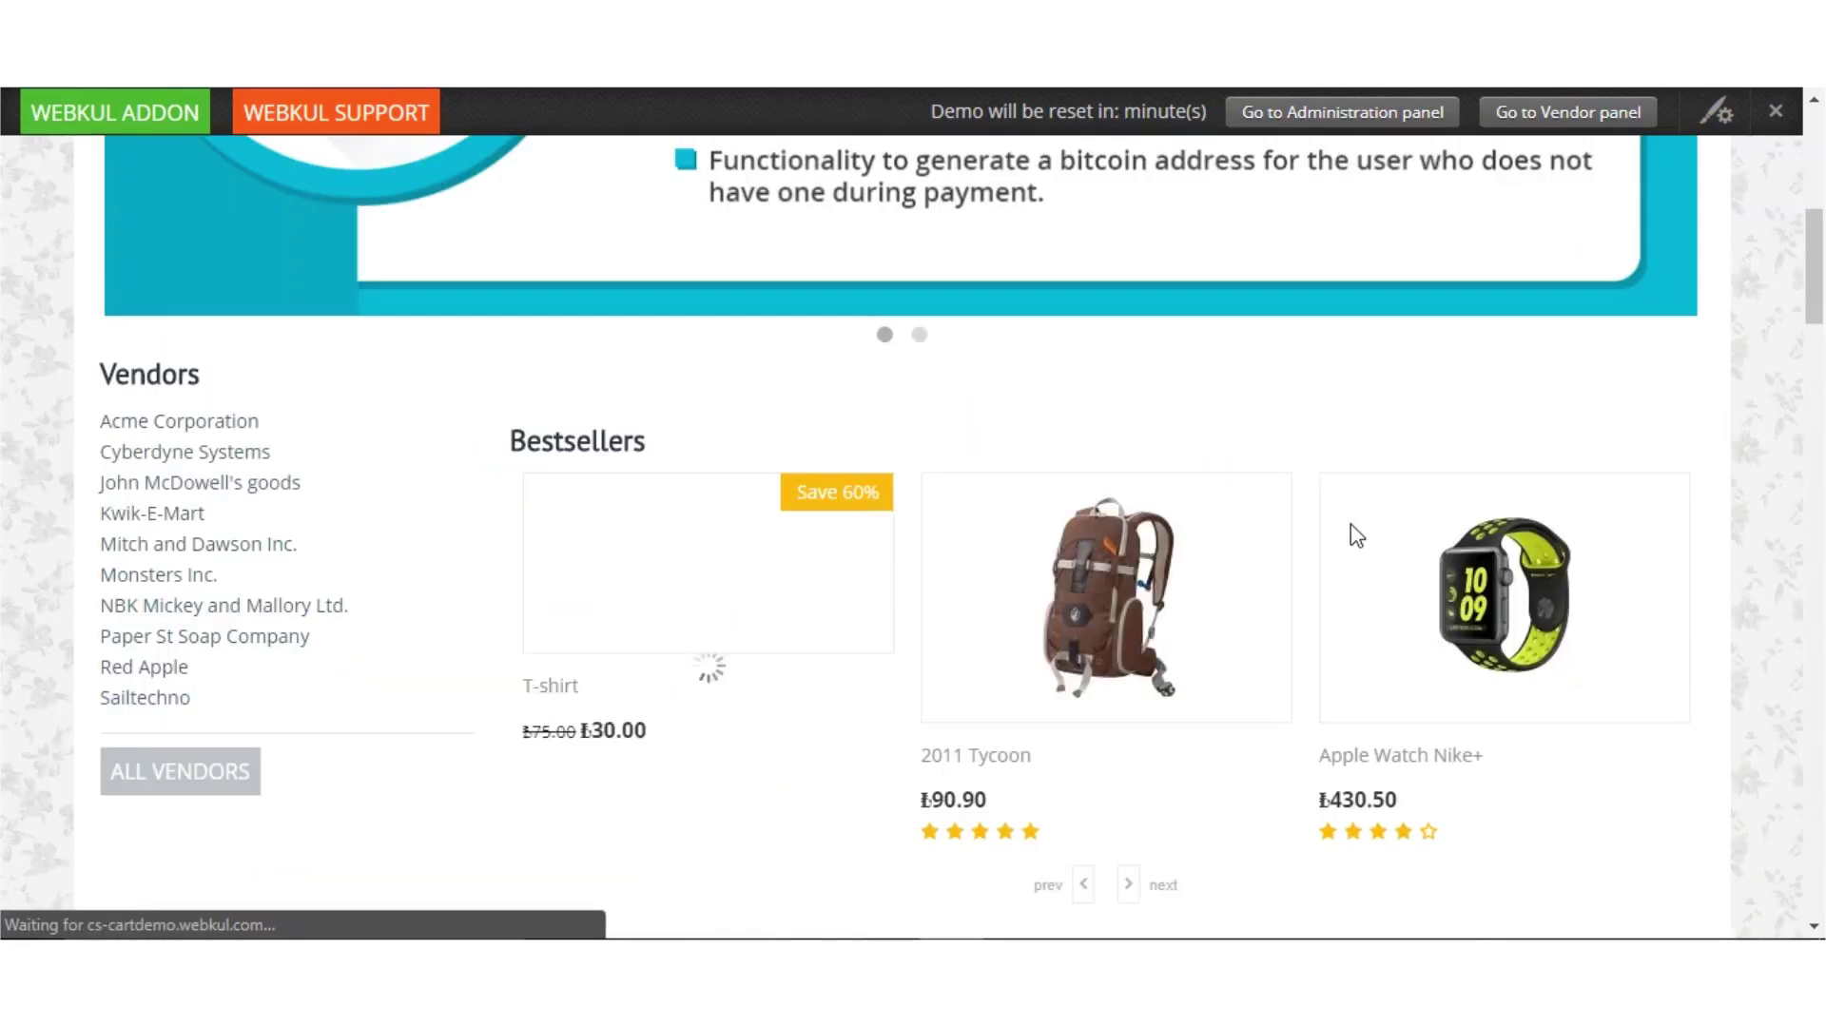
Add the 2011 Tycoon backpack to the cart and sign in at checkout as a returning customer
{"action": "left_click", "coordinate": [1088, 630]}
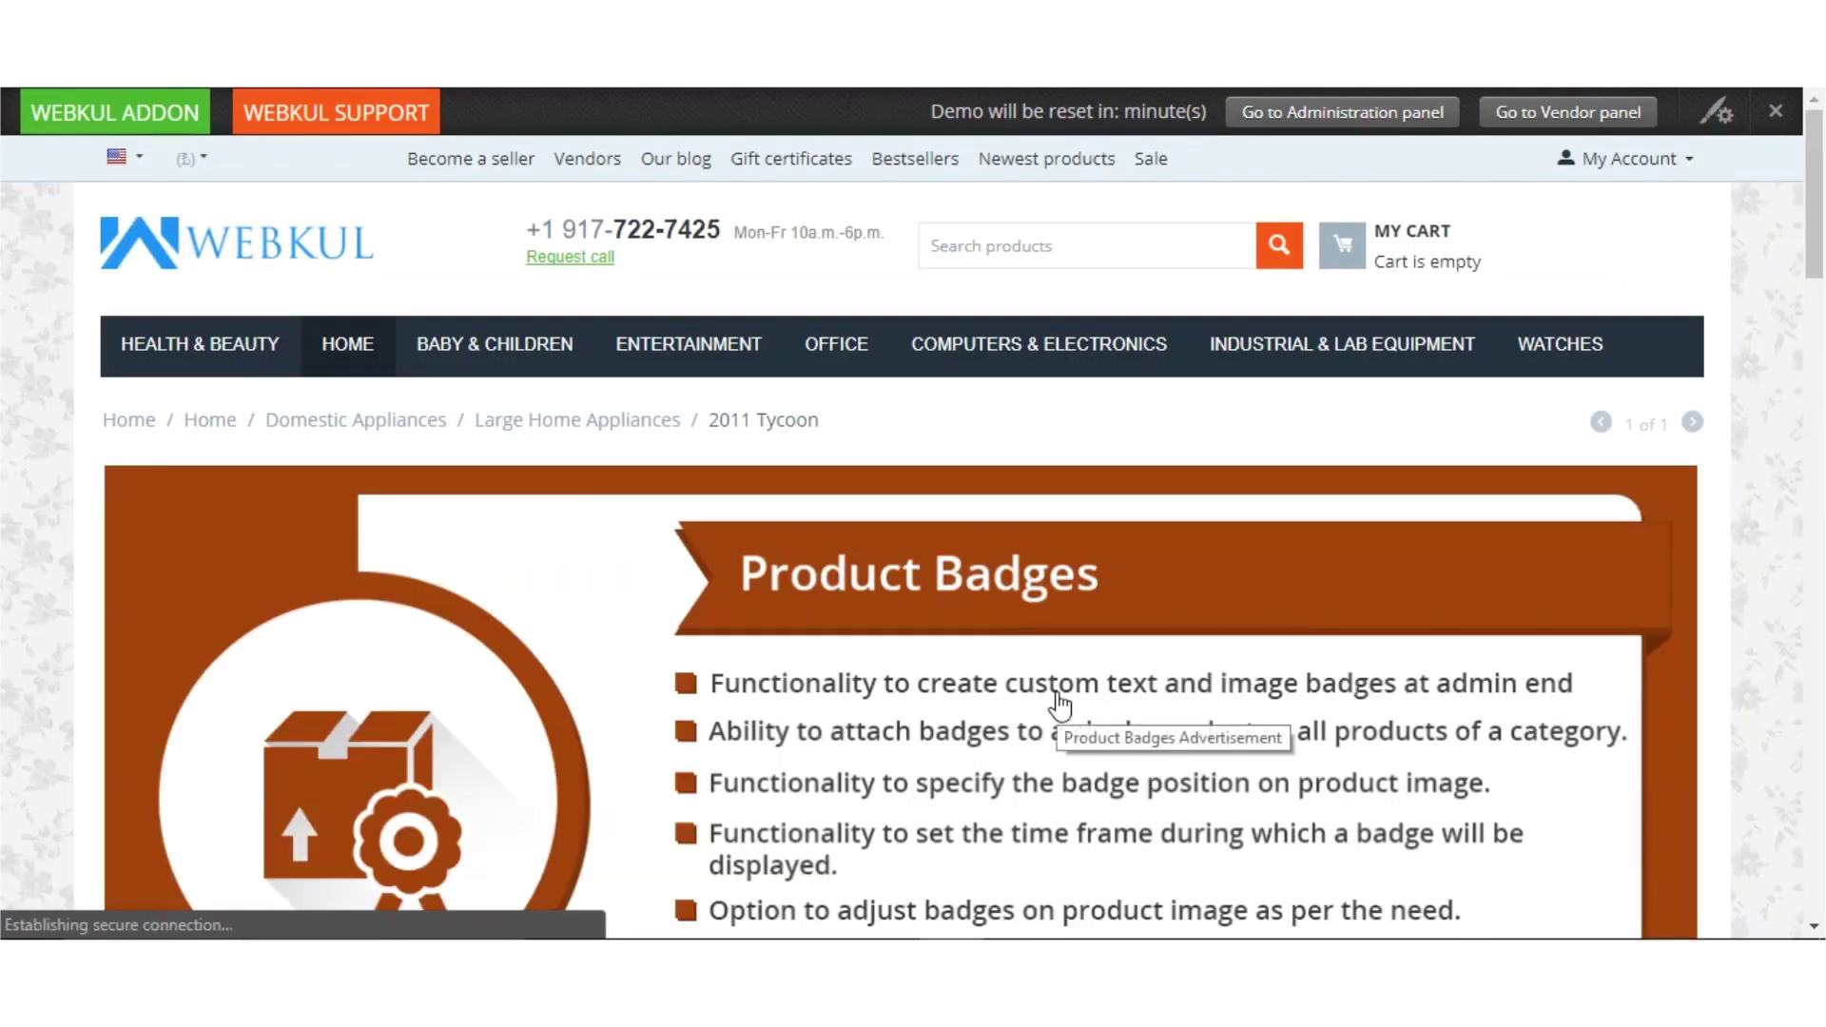
{"action": "scroll", "coordinate": [1057, 701], "scroll_direction": "down", "scroll_amount": 13}
{"action": "scroll", "coordinate": [1056, 701], "scroll_direction": "up", "scroll_amount": 5}
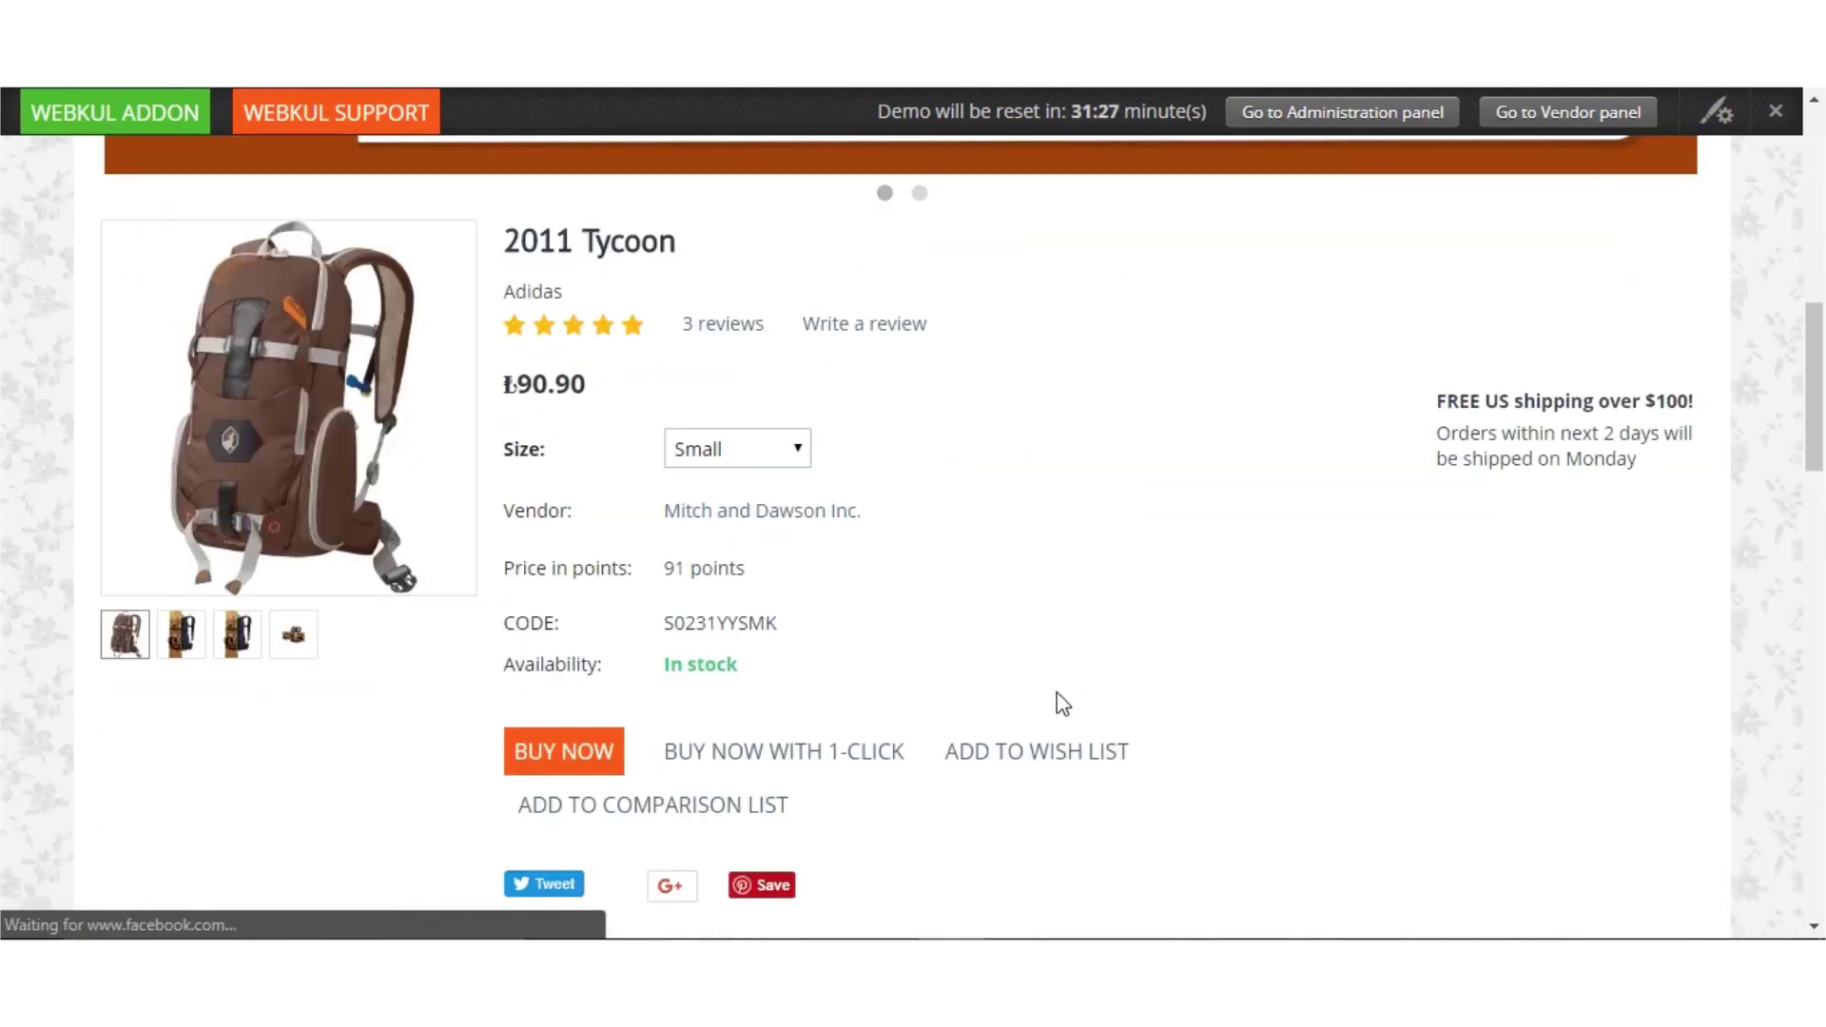
{"action": "left_click", "coordinate": [581, 737]}
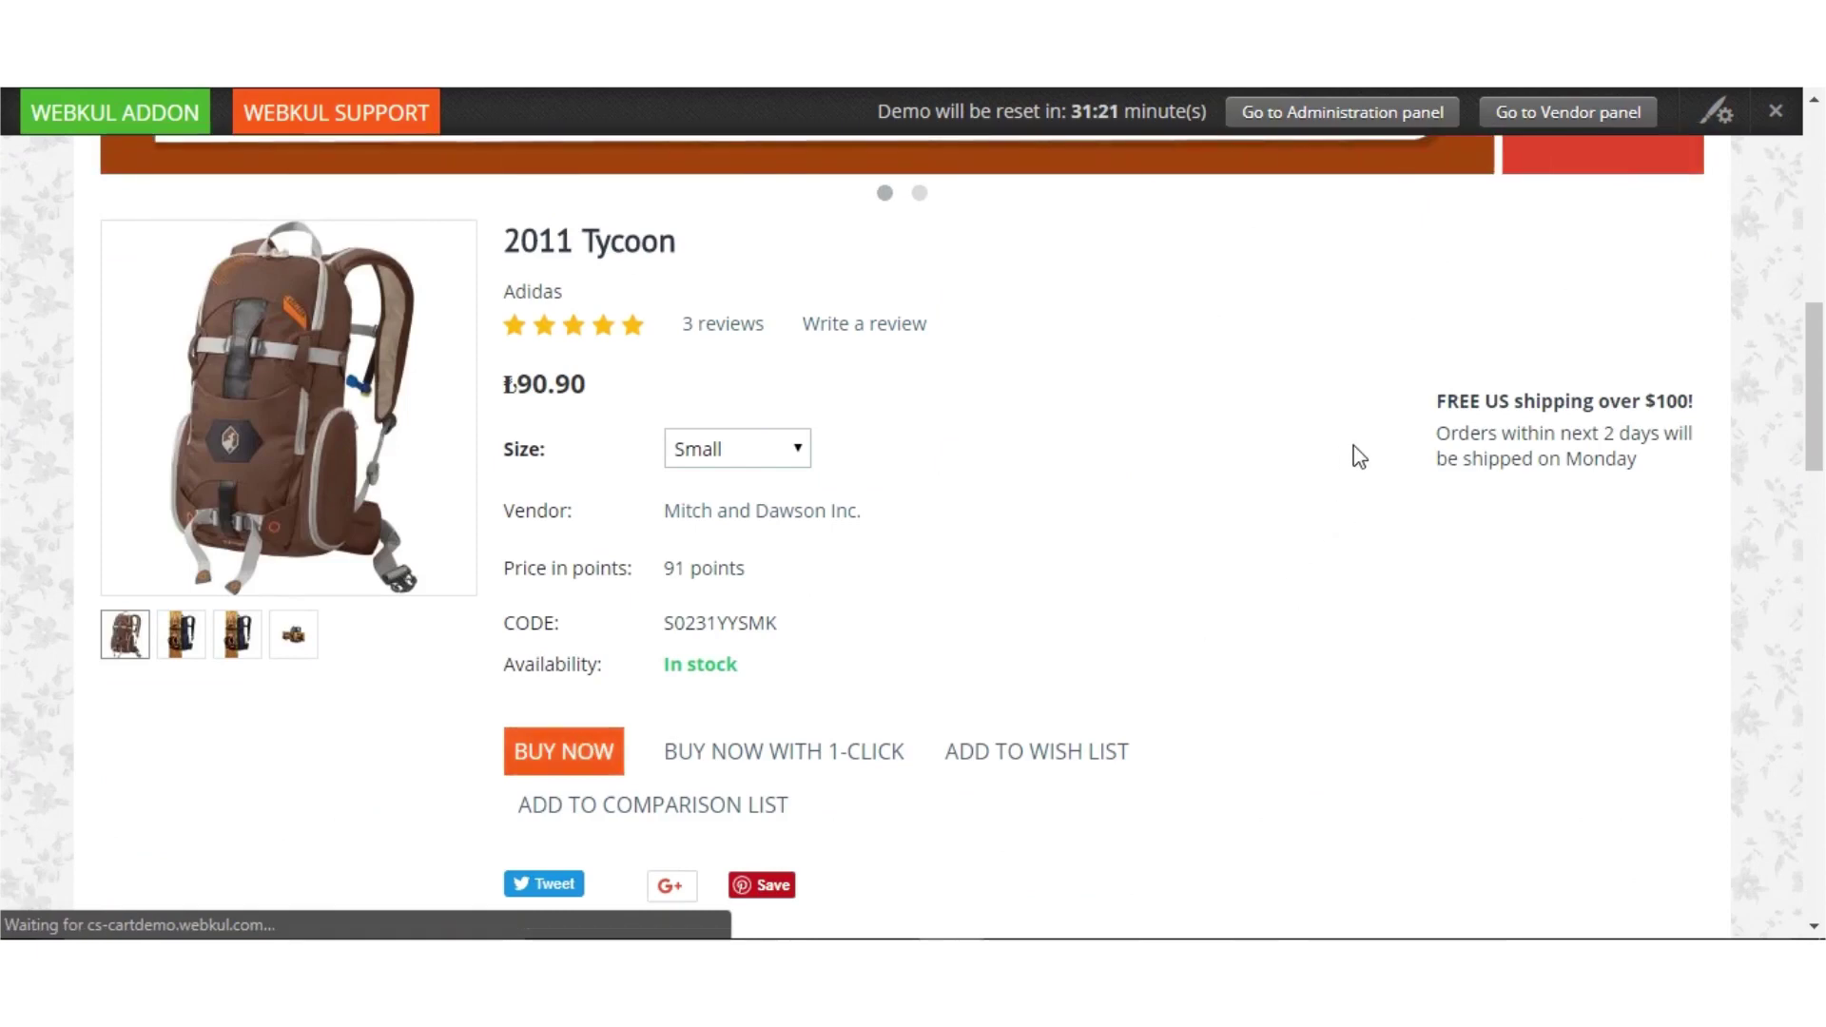
{"action": "left_click", "coordinate": [619, 757]}
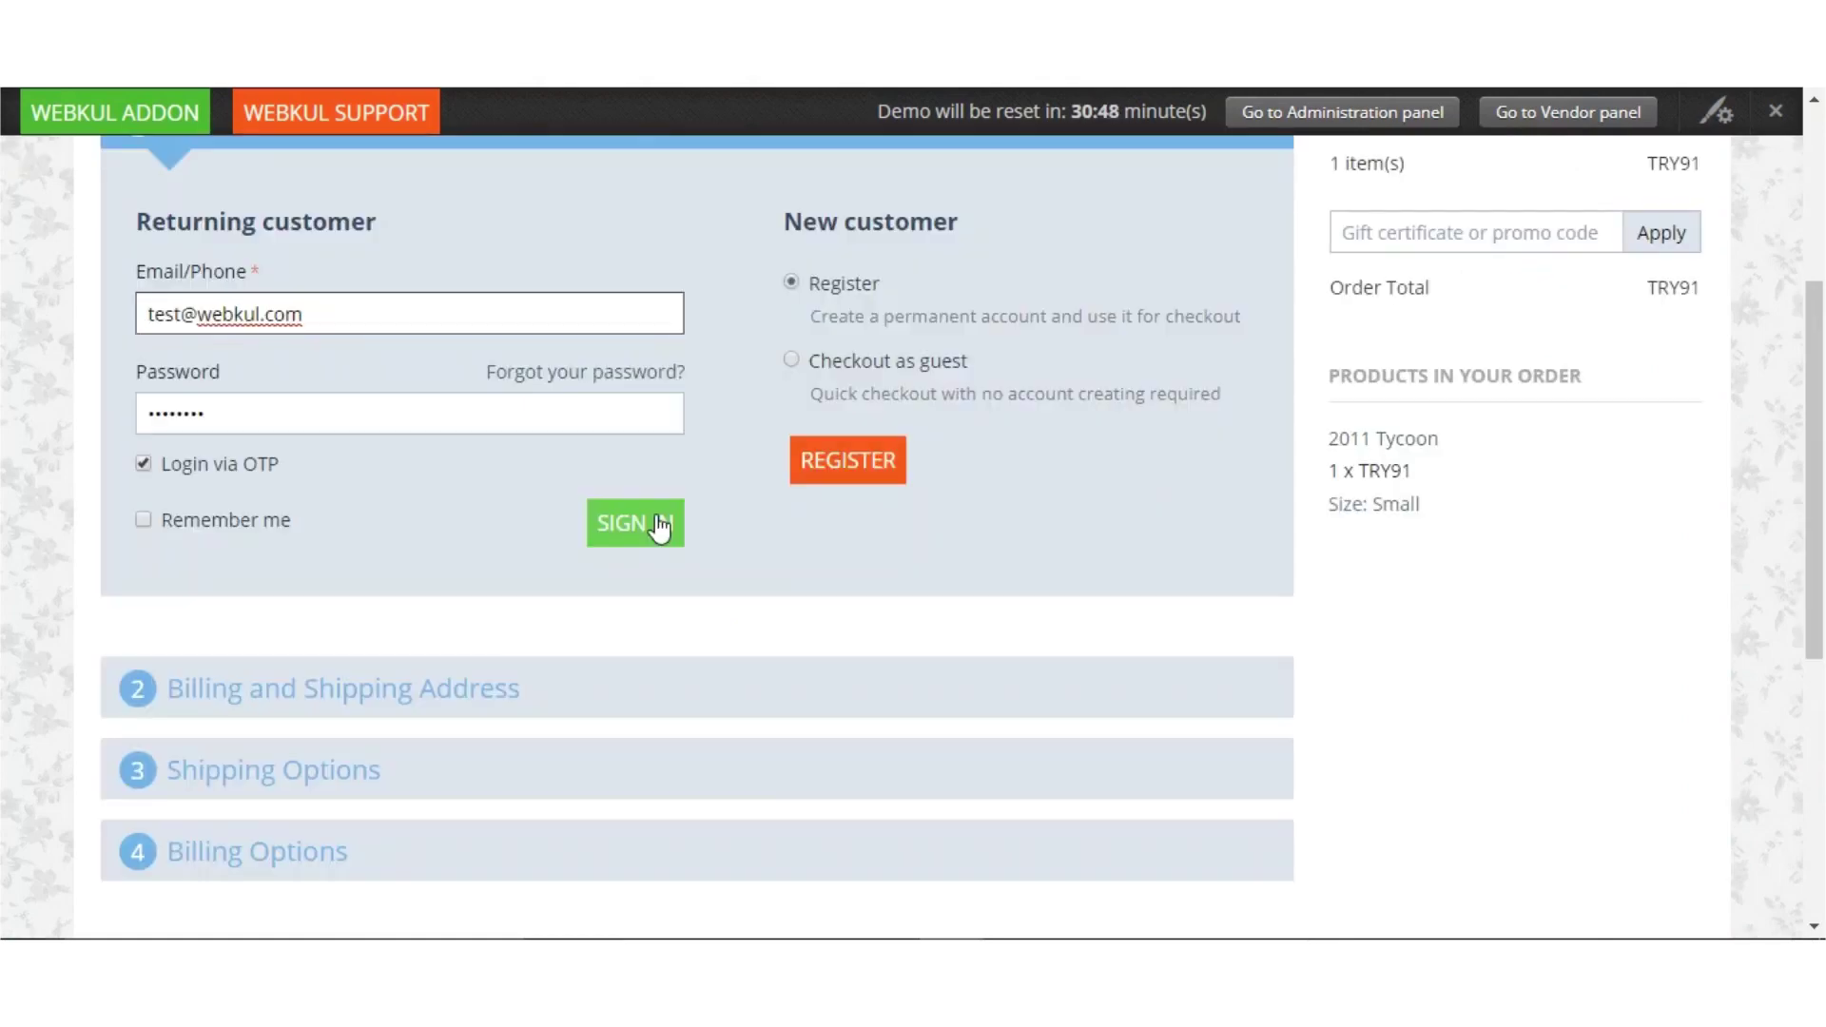
{"action": "left_click", "coordinate": [658, 526]}
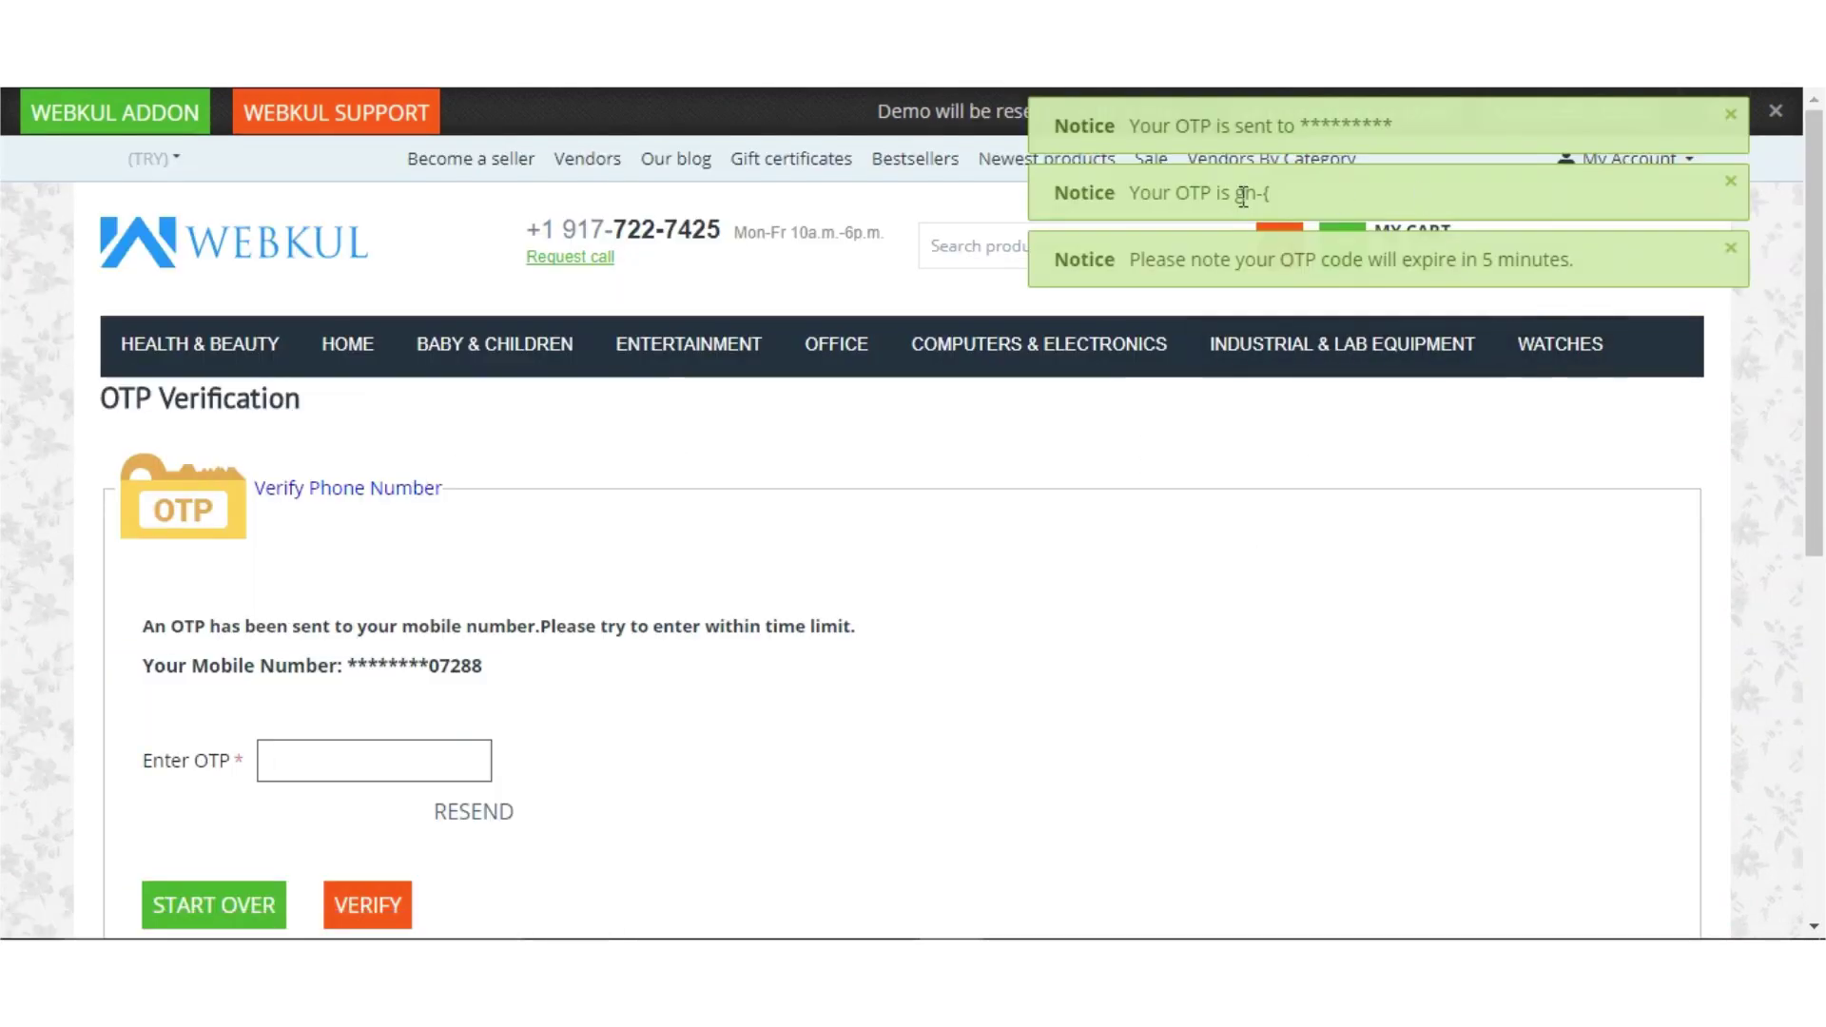
Copy the one-time code from the notice into Enter OTP and verify it
{"action": "left_click_drag", "start_coordinate": [1236, 194], "coordinate": [1274, 195]}
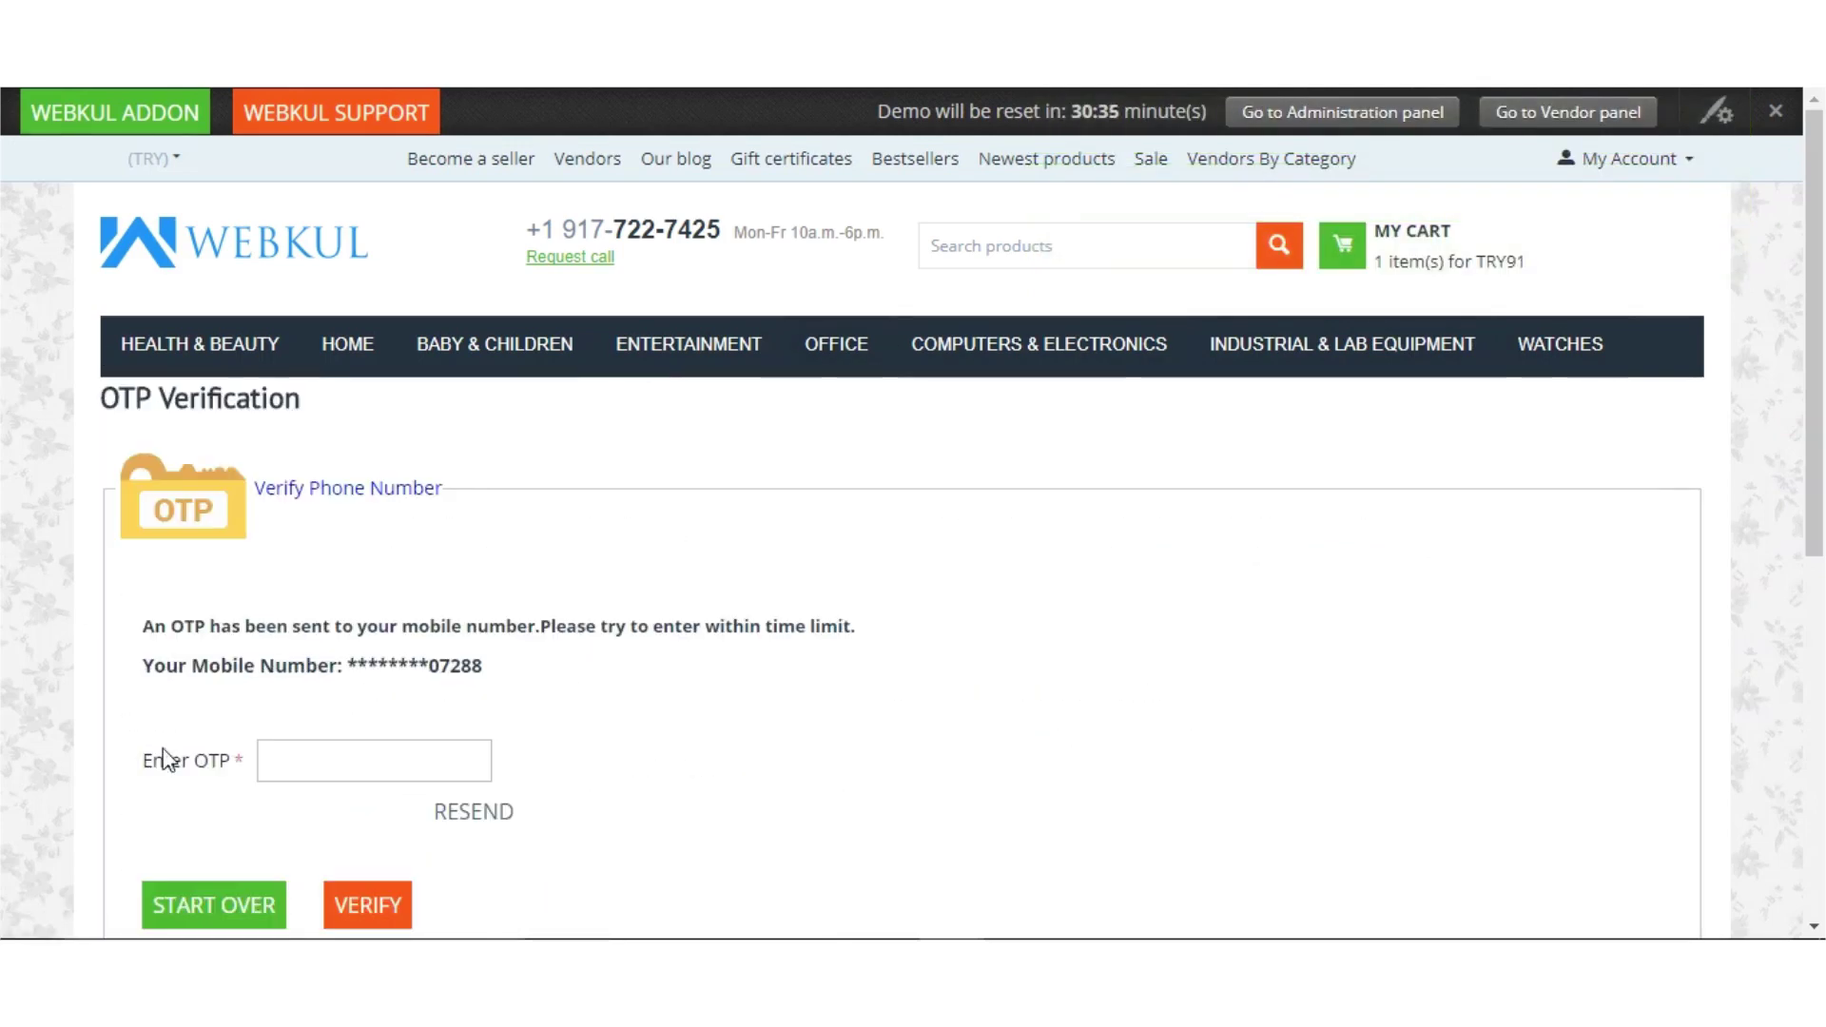
{"action": "left_click", "coordinate": [271, 758]}
{"action": "type", "text": "gn-("}
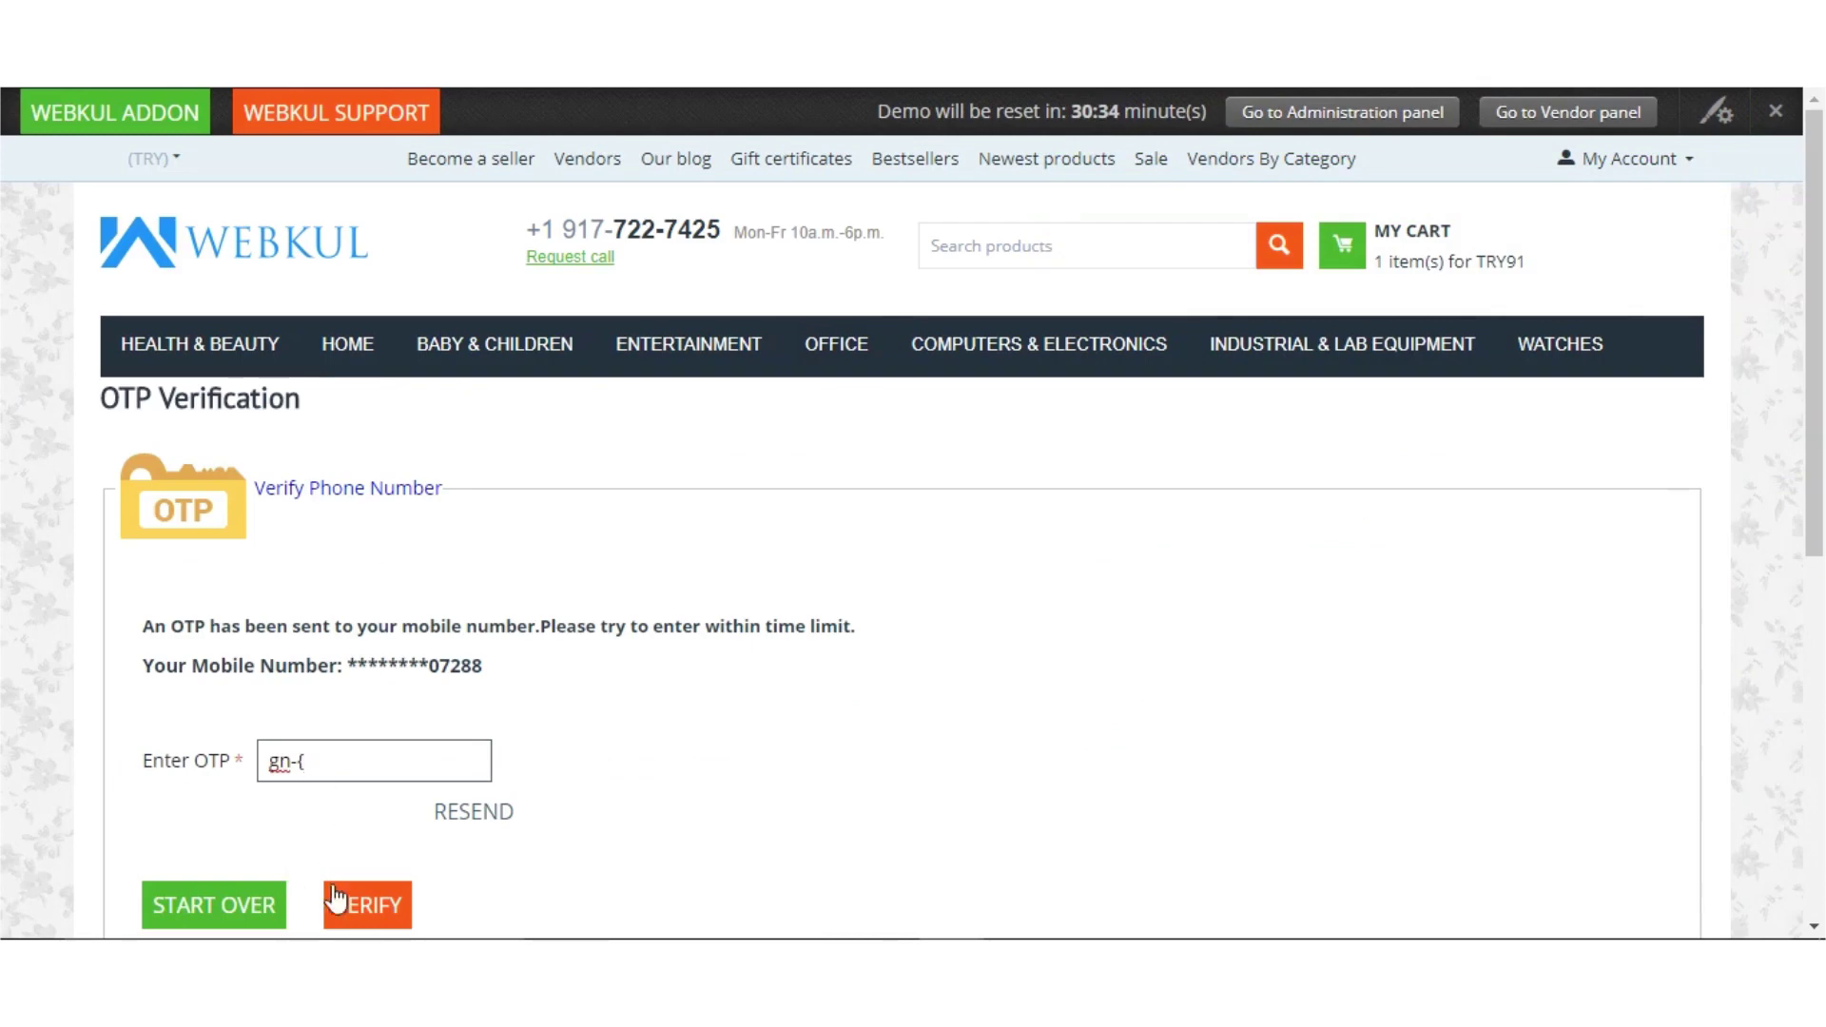
{"action": "left_click", "coordinate": [364, 908]}
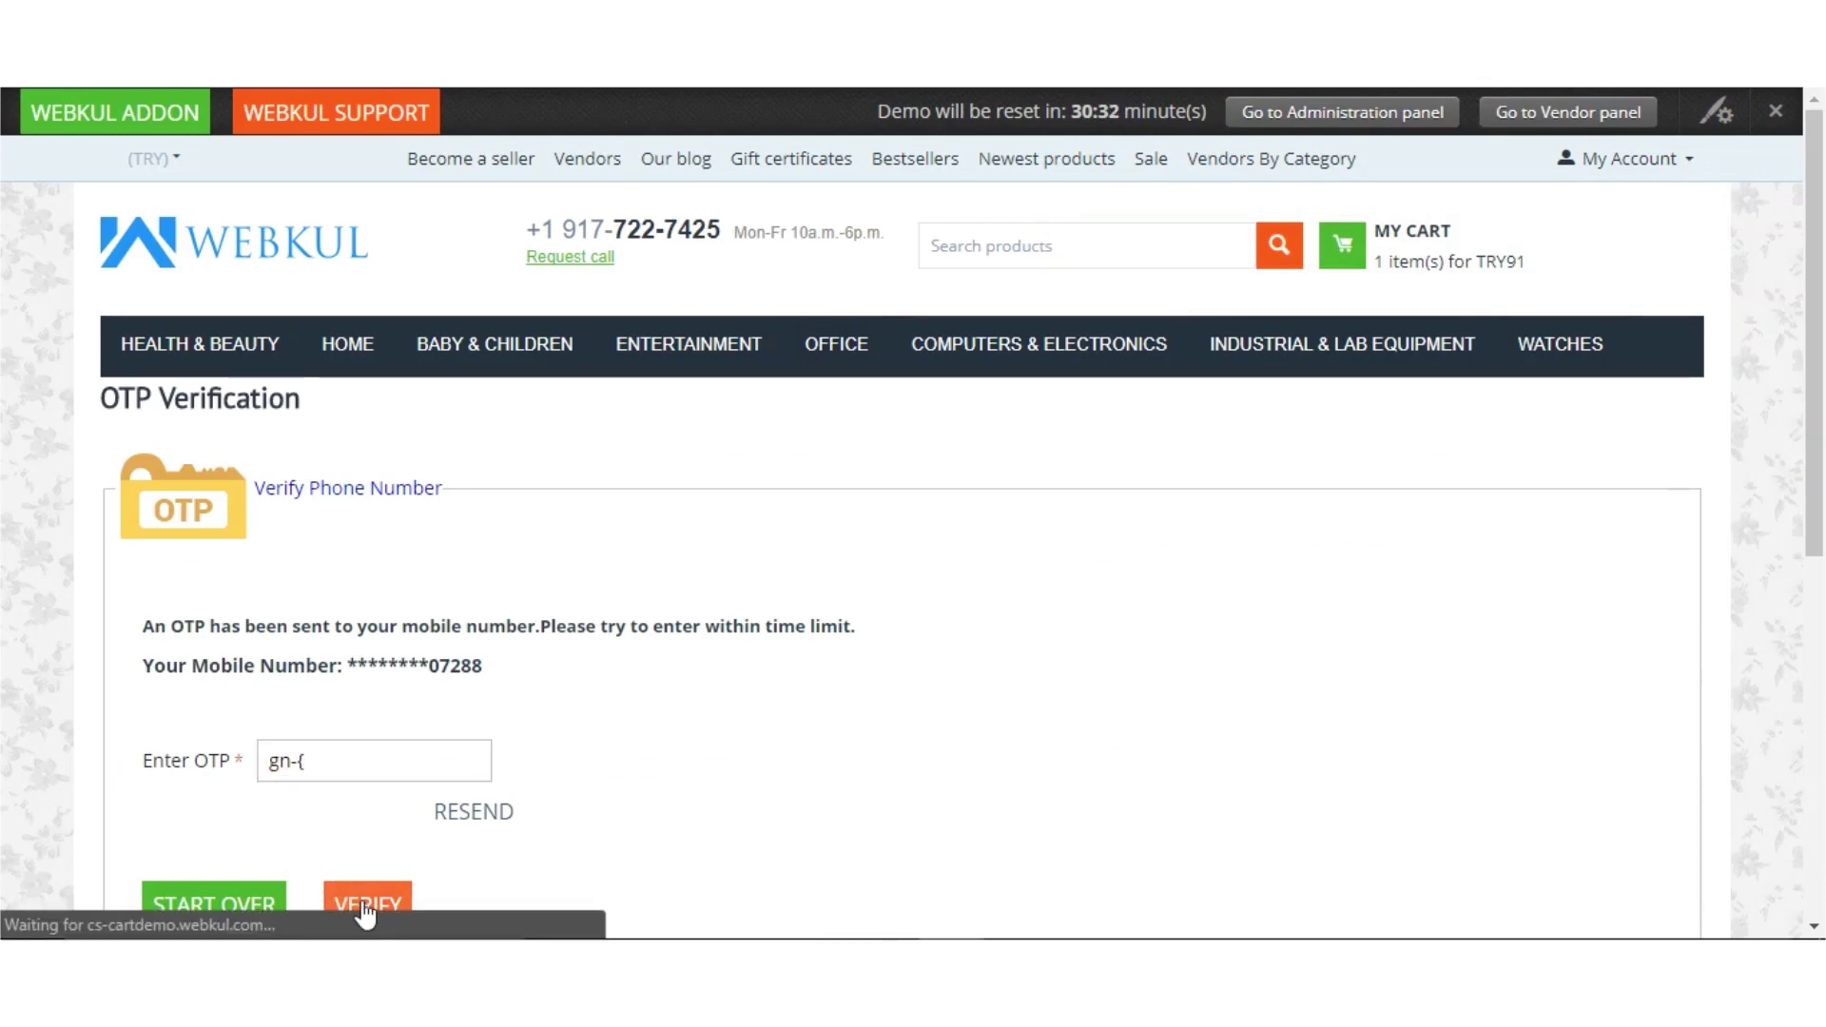
{"action": "scroll", "coordinate": [359, 912], "scroll_direction": "down", "scroll_amount": 4}
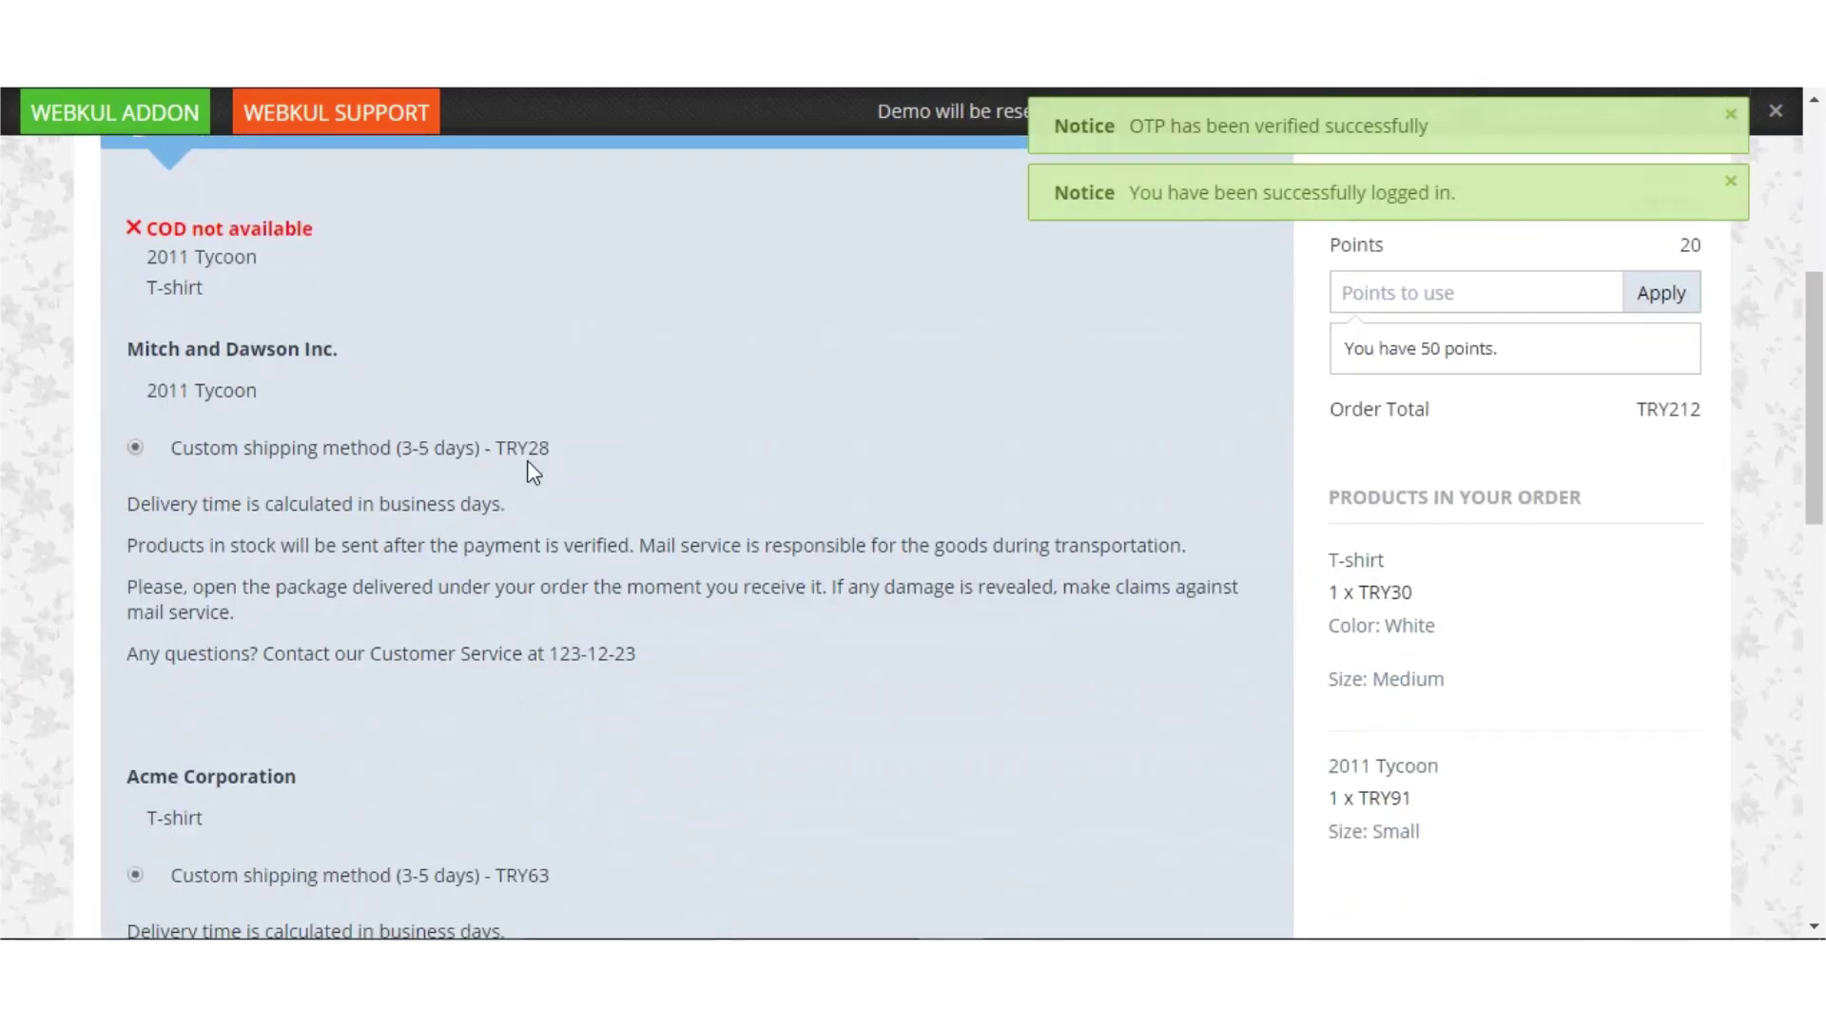
Continue past shipping options, pay with Mangopay Bank Wire, and submit the order
{"action": "scroll", "coordinate": [533, 471], "scroll_direction": "up", "scroll_amount": 1}
{"action": "scroll", "coordinate": [533, 471], "scroll_direction": "down", "scroll_amount": 2}
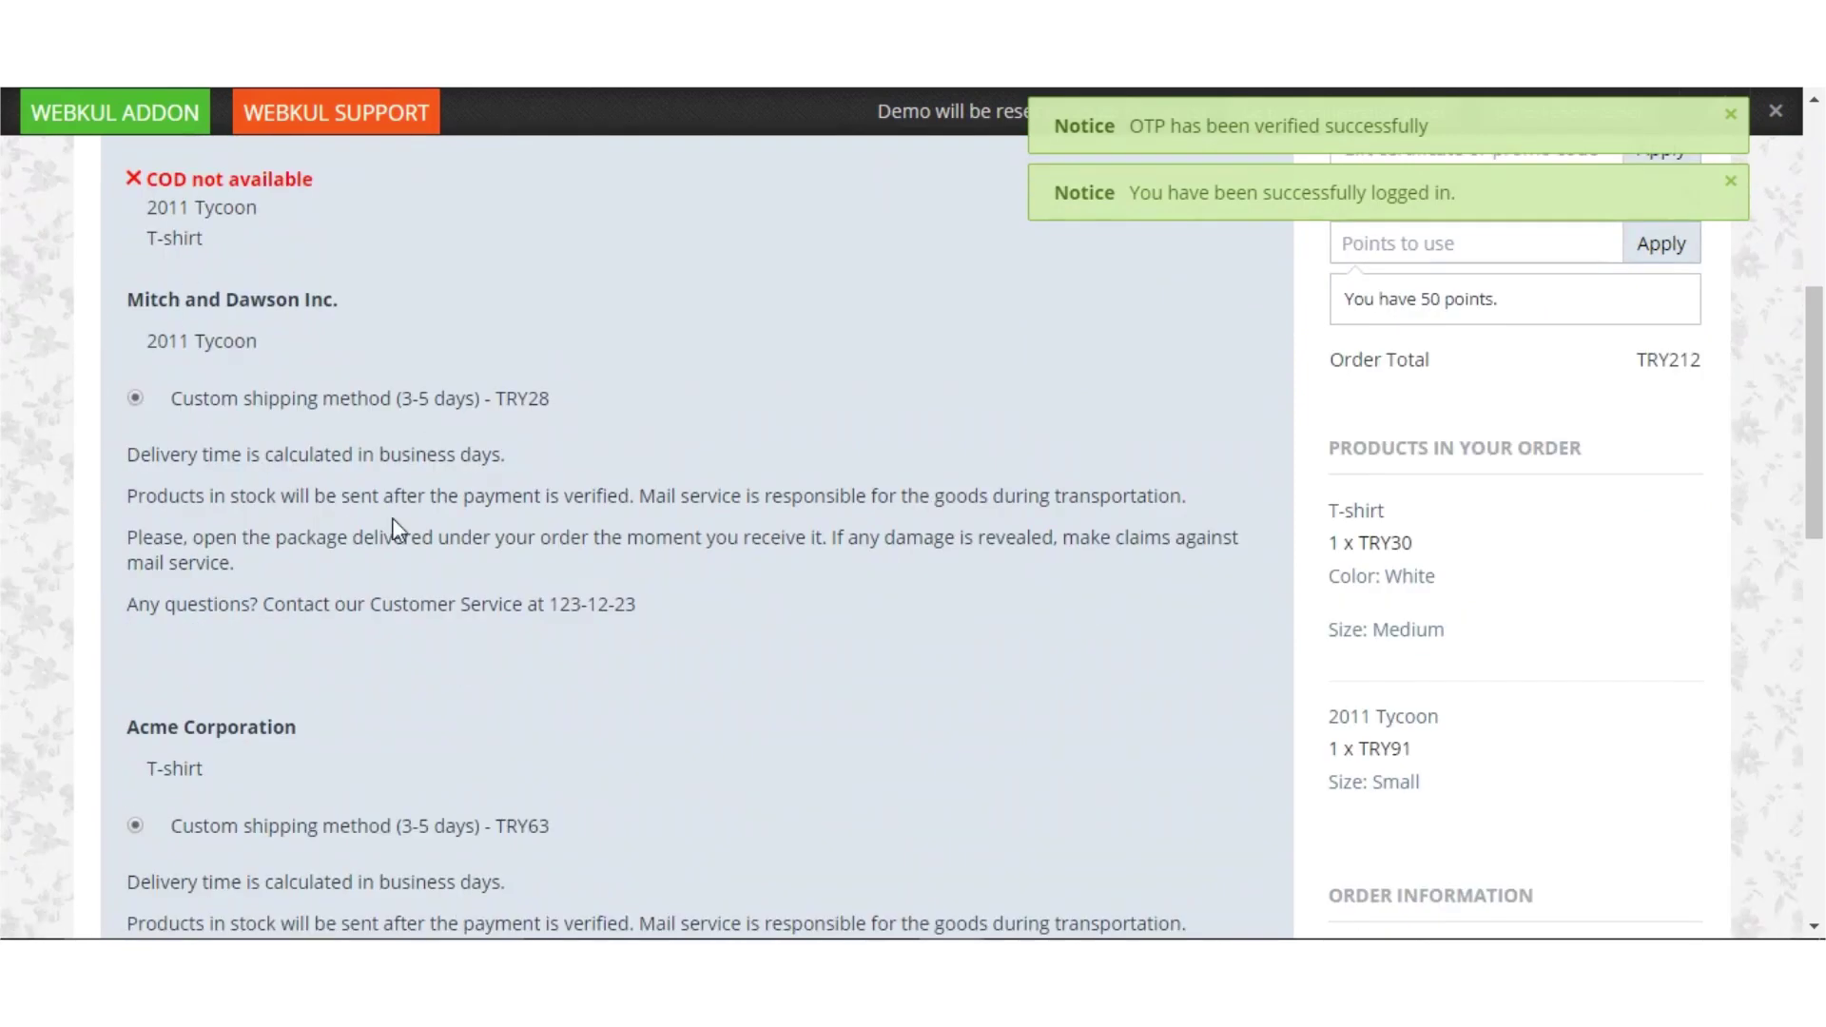
{"action": "scroll", "coordinate": [442, 654], "scroll_direction": "down", "scroll_amount": 7}
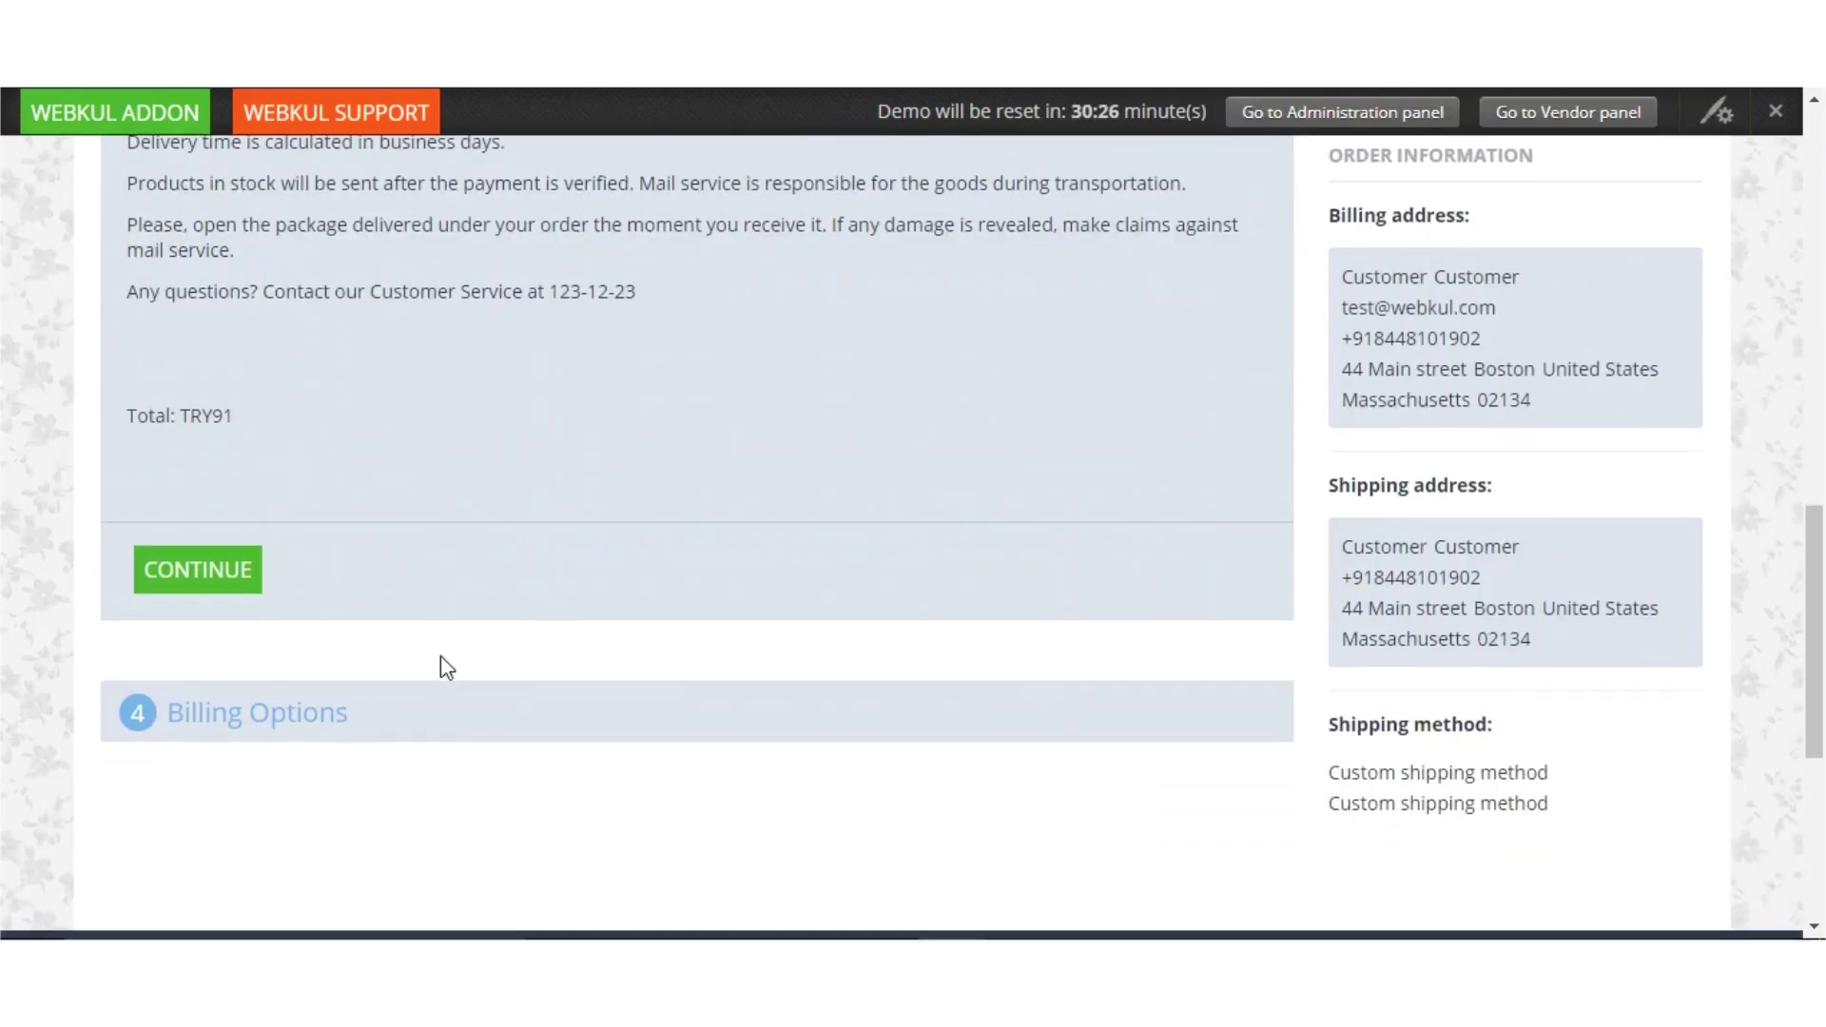
{"action": "left_click", "coordinate": [212, 581]}
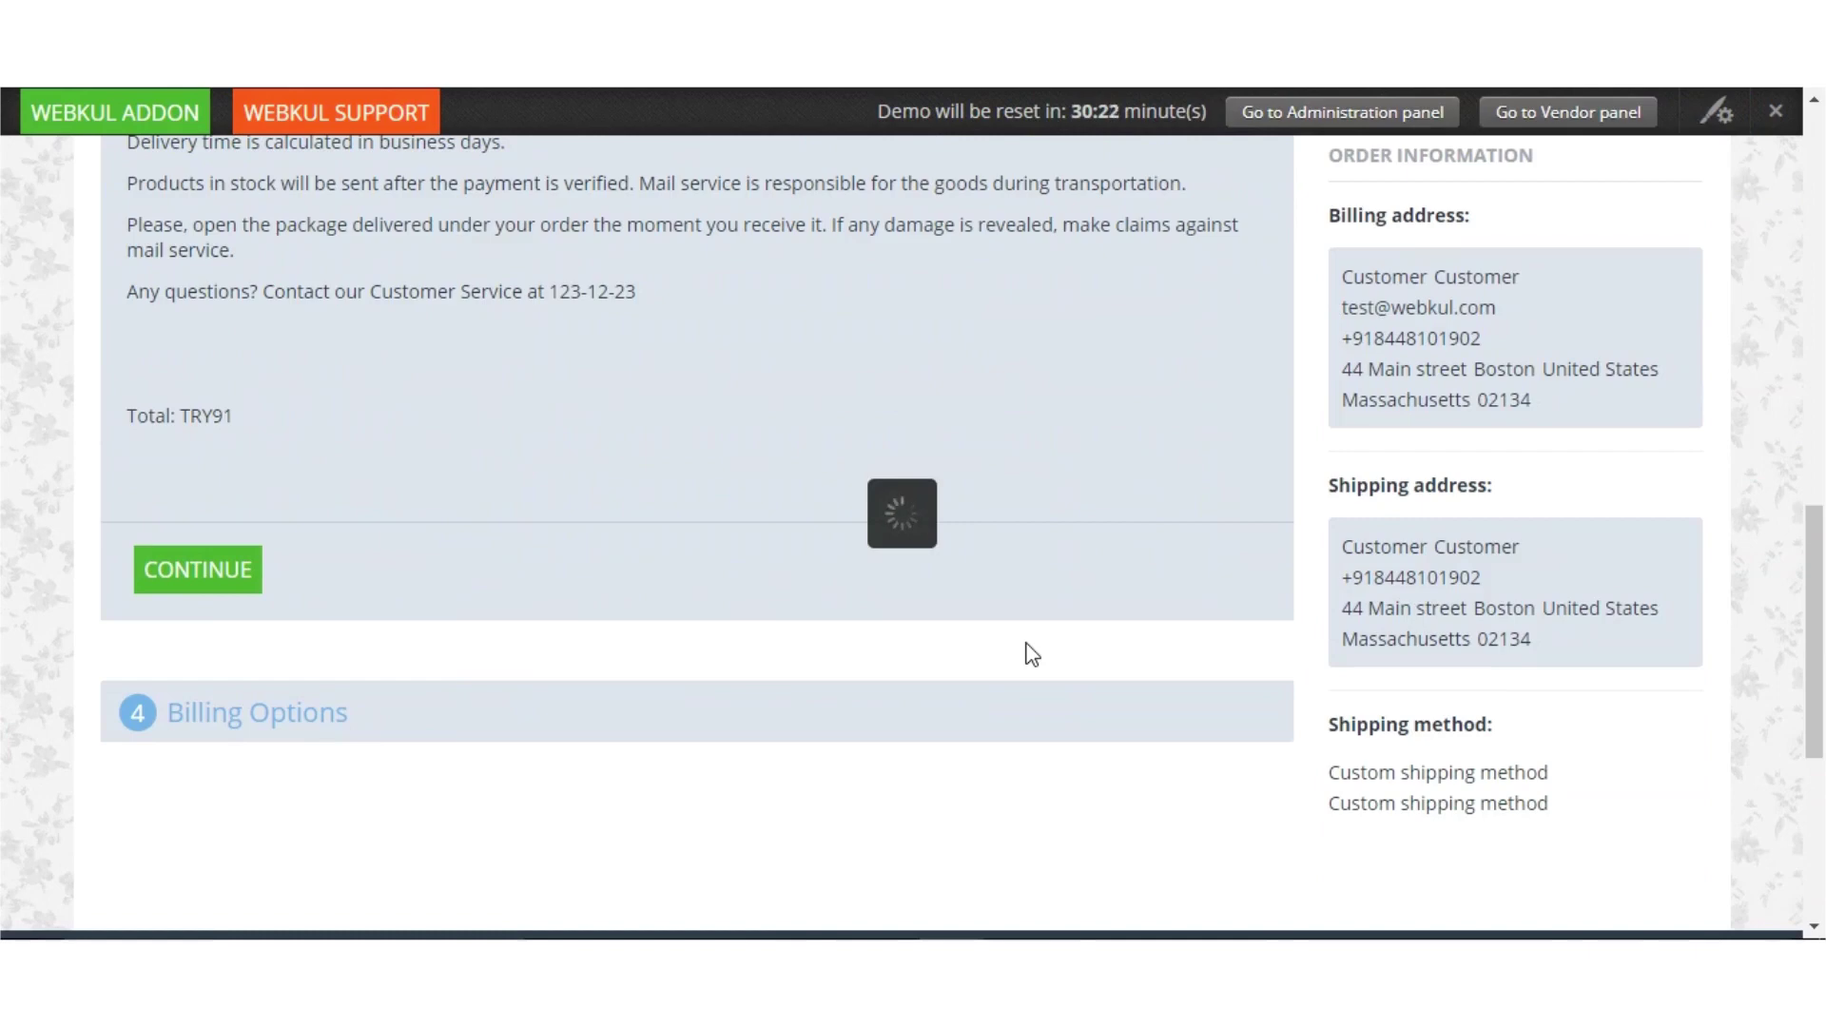
{"action": "scroll", "coordinate": [952, 643], "scroll_direction": "up", "scroll_amount": 6}
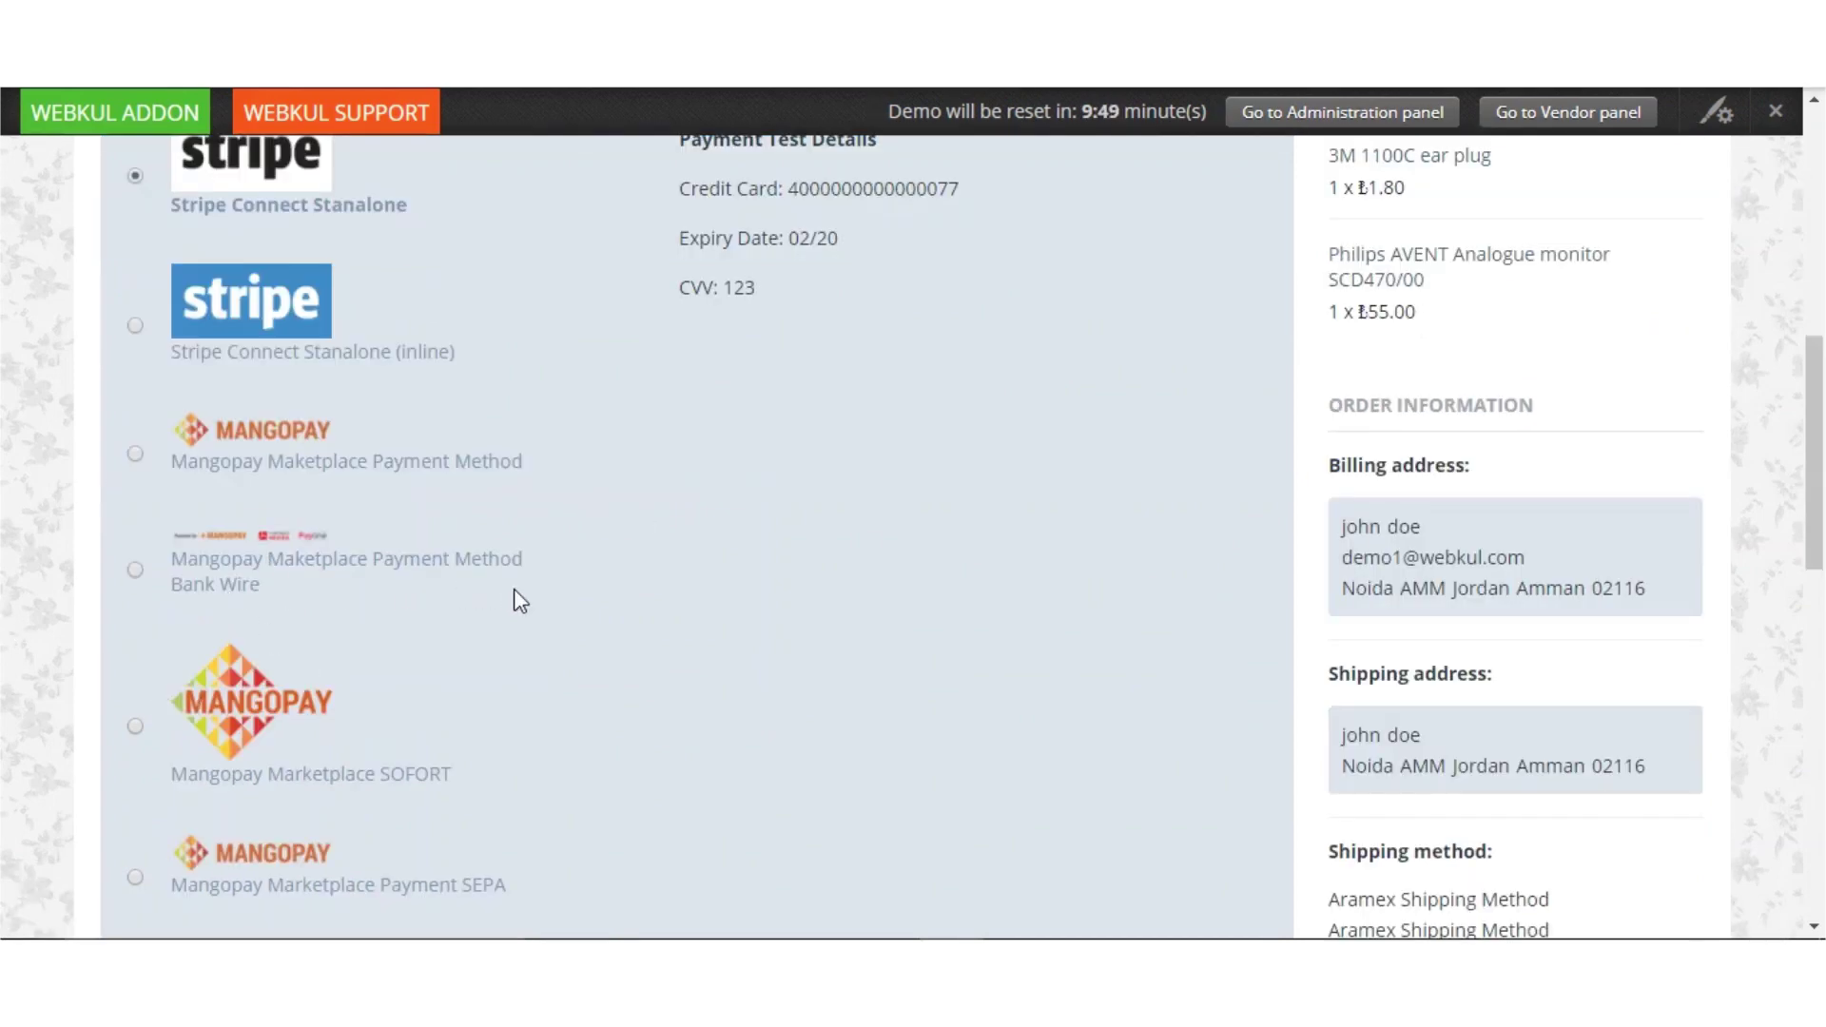
{"action": "left_click", "coordinate": [136, 570]}
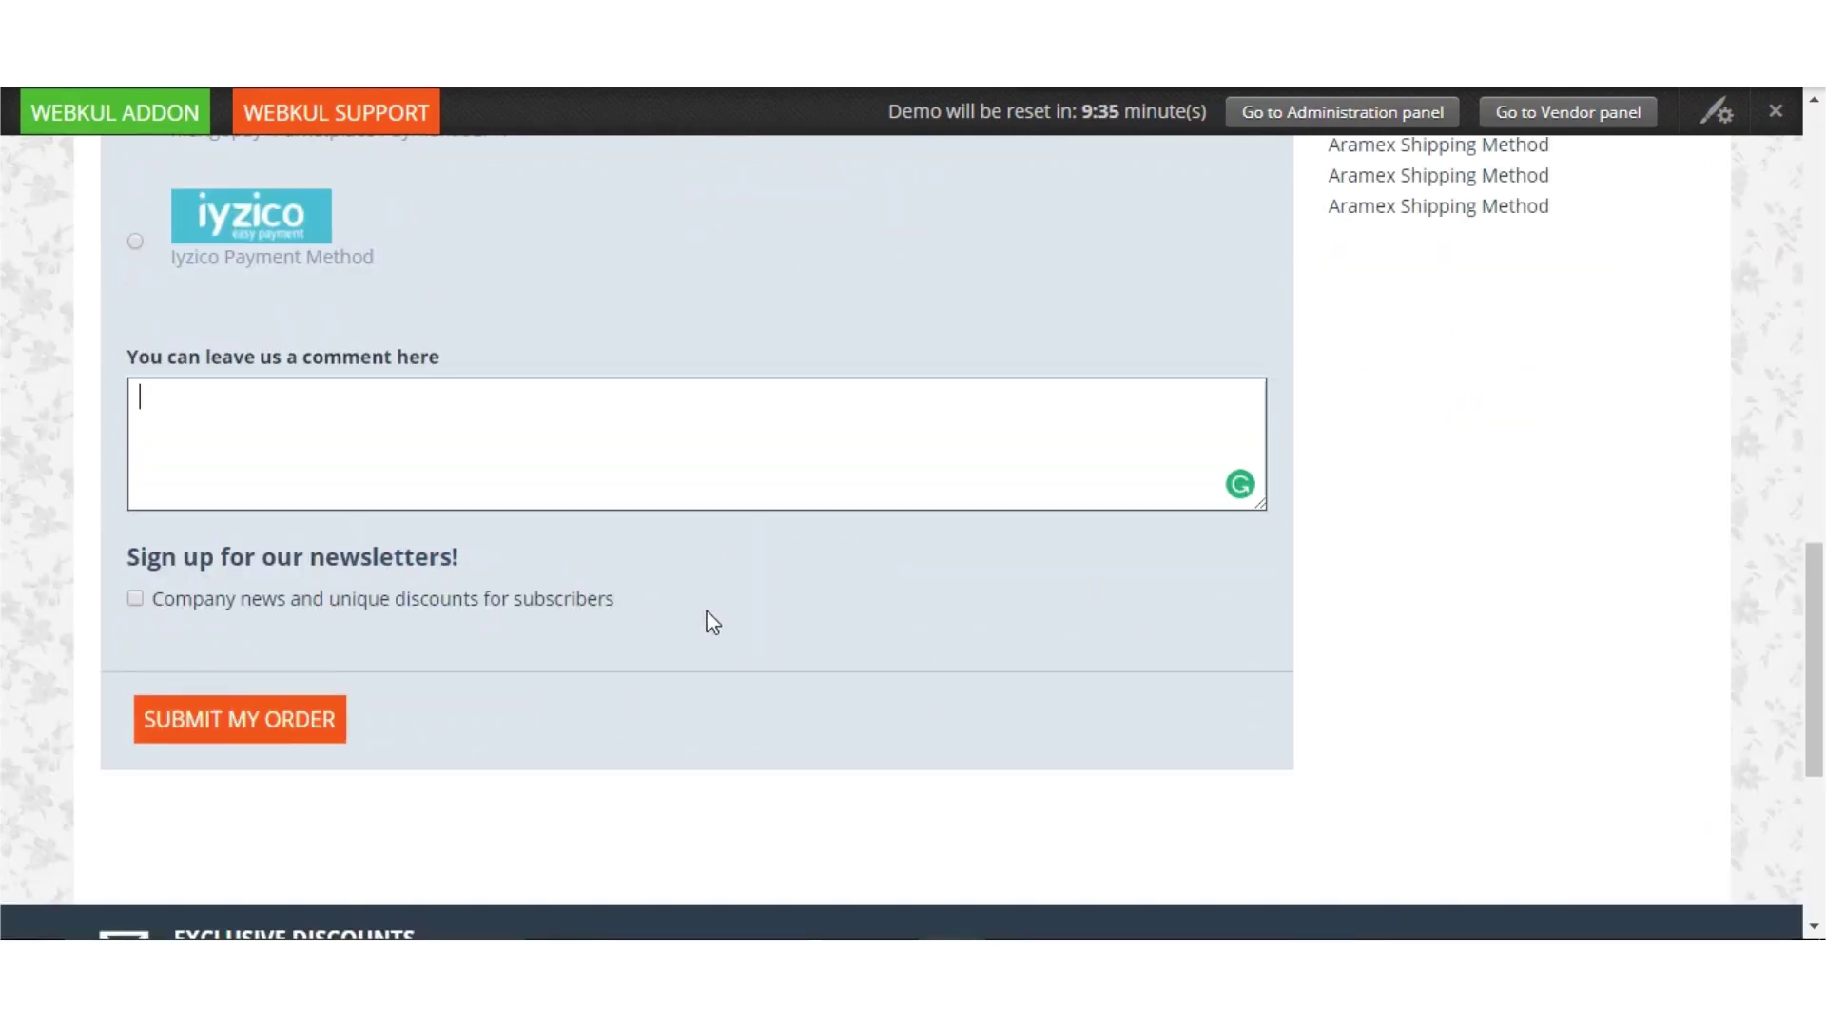
{"action": "scroll", "coordinate": [711, 618], "scroll_direction": "down", "scroll_amount": 2}
{"action": "left_click", "coordinate": [307, 620]}
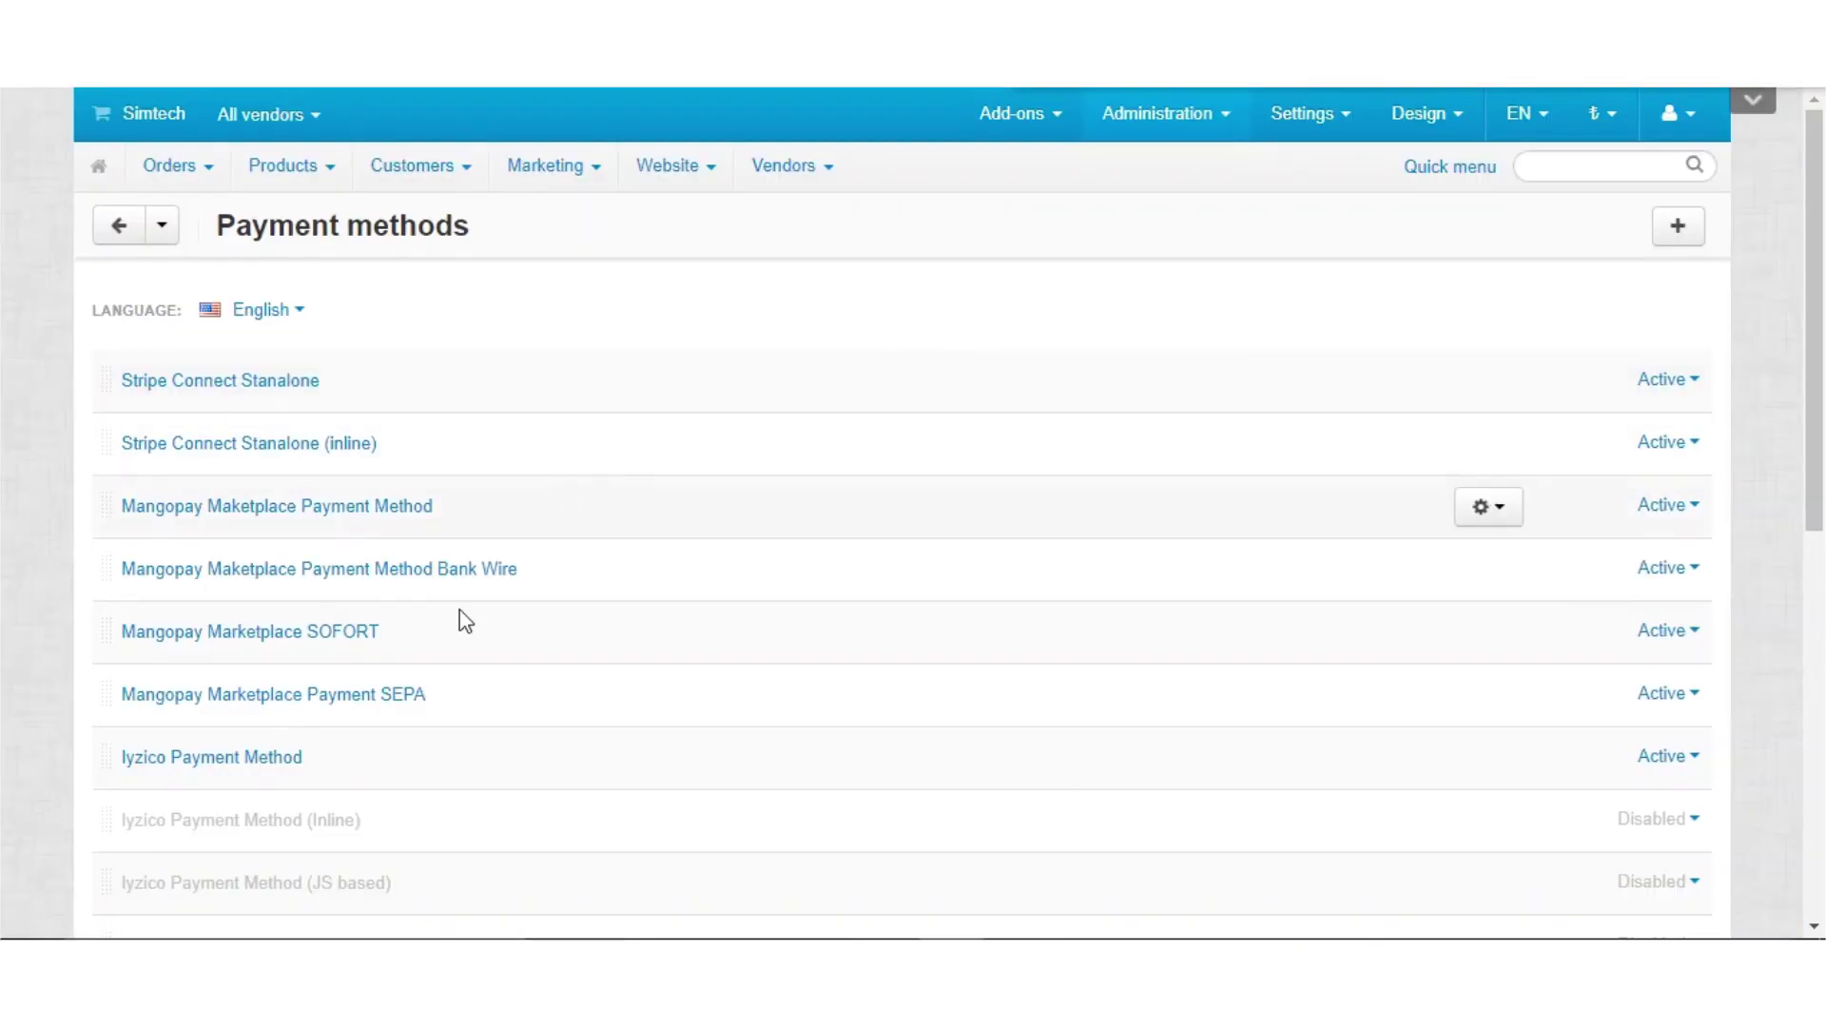
Open Mangopay Marketplace SOFORT, set processor to Mangopay Marketplace Sofort Payment, and view its configuration
{"action": "left_click", "coordinate": [293, 633]}
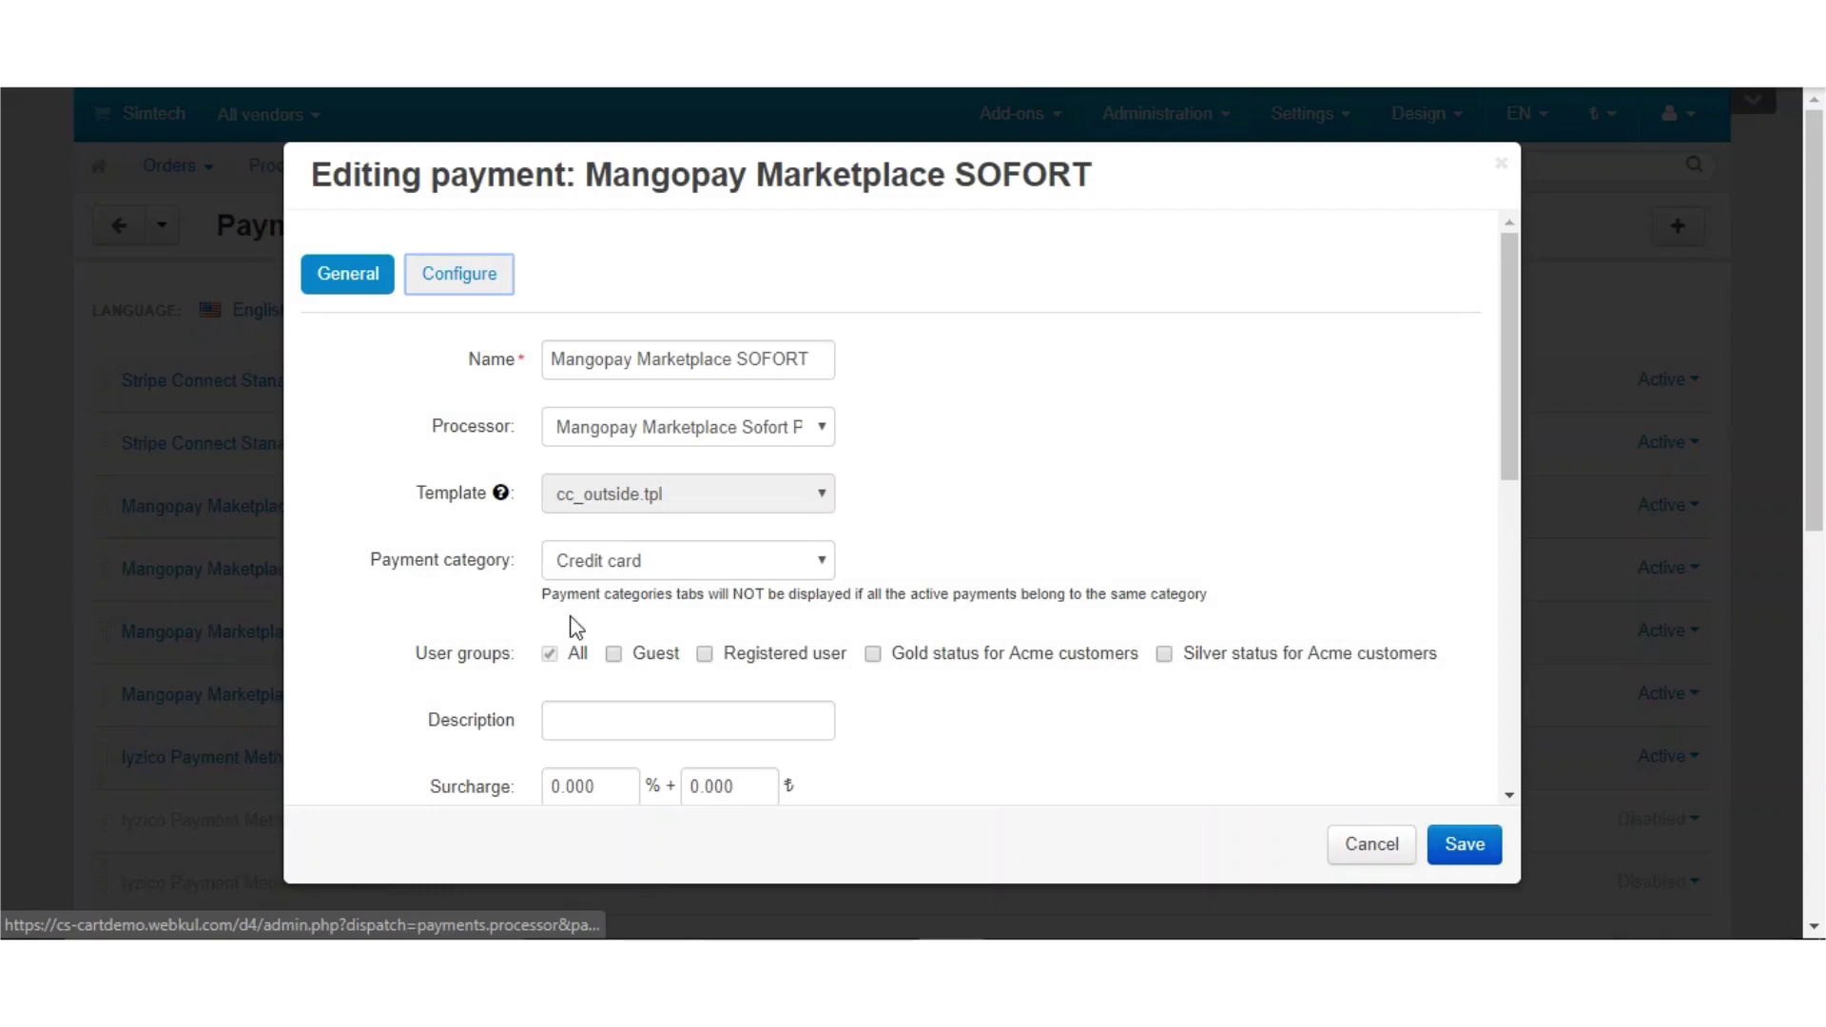
{"action": "left_click_drag", "start_coordinate": [686, 377], "coordinate": [797, 366]}
{"action": "left_click", "coordinate": [782, 433]}
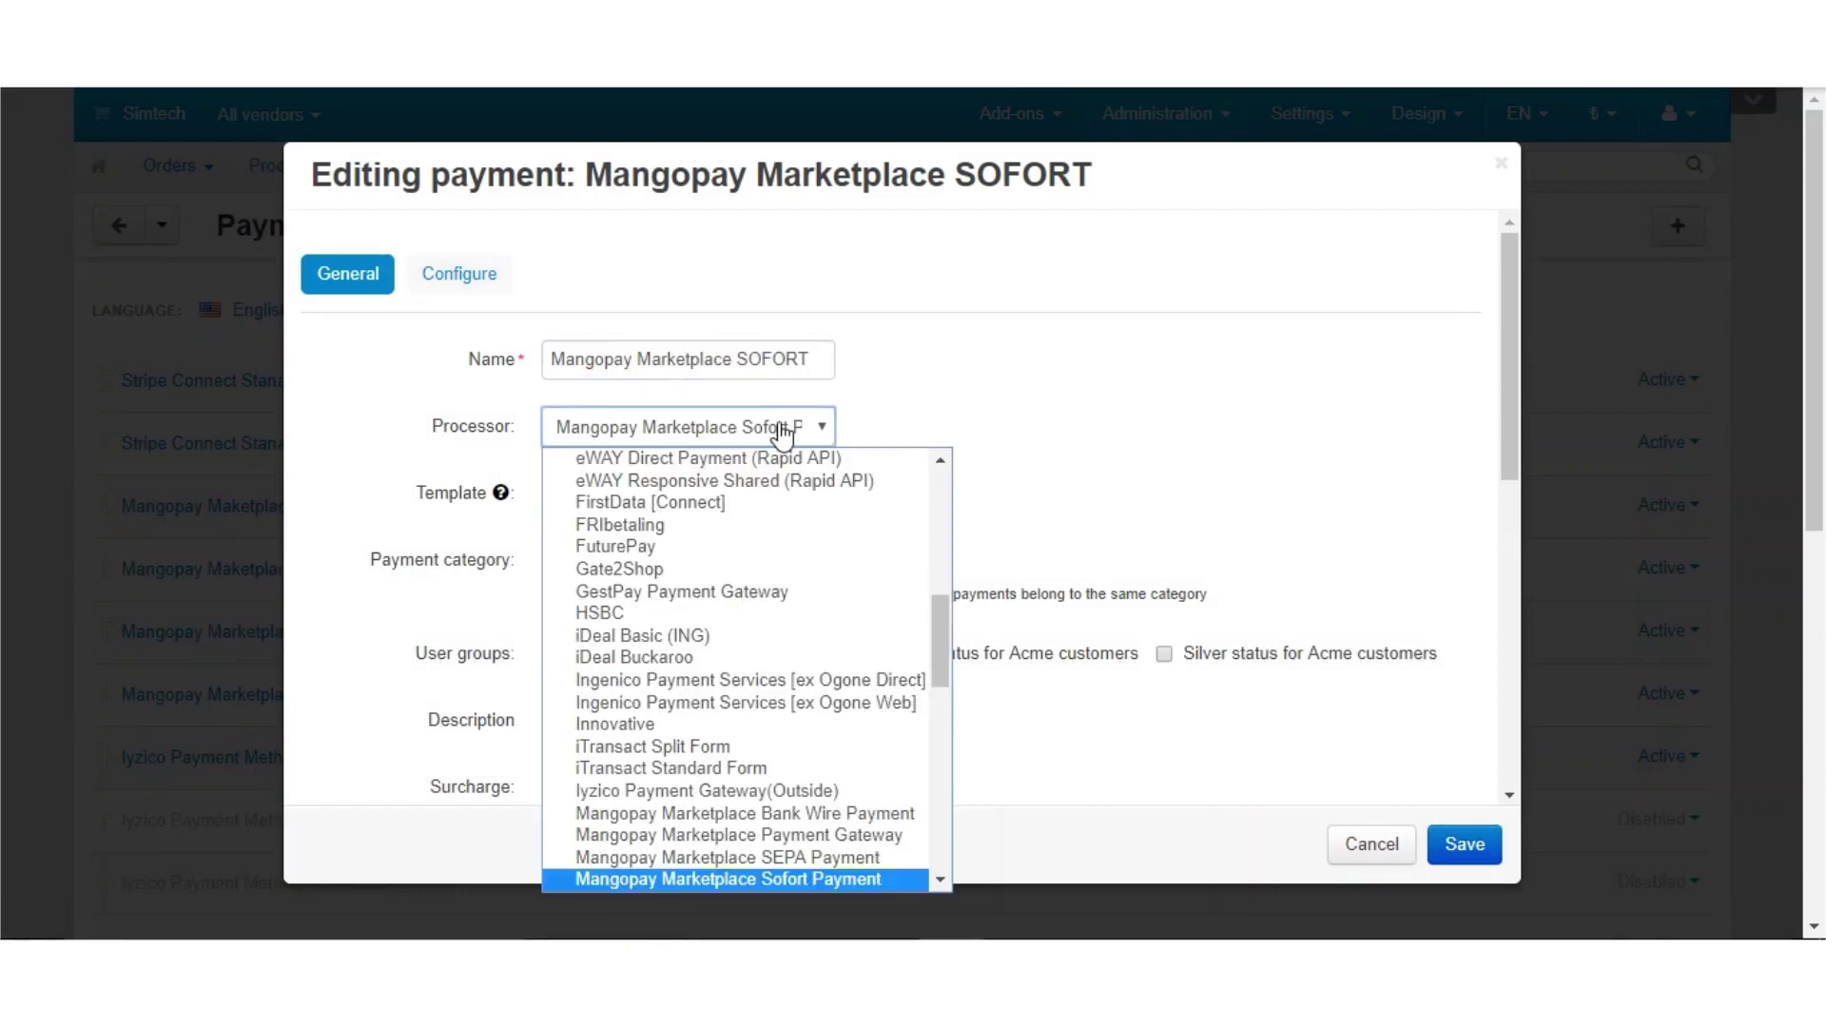
{"action": "left_click", "coordinate": [879, 875]}
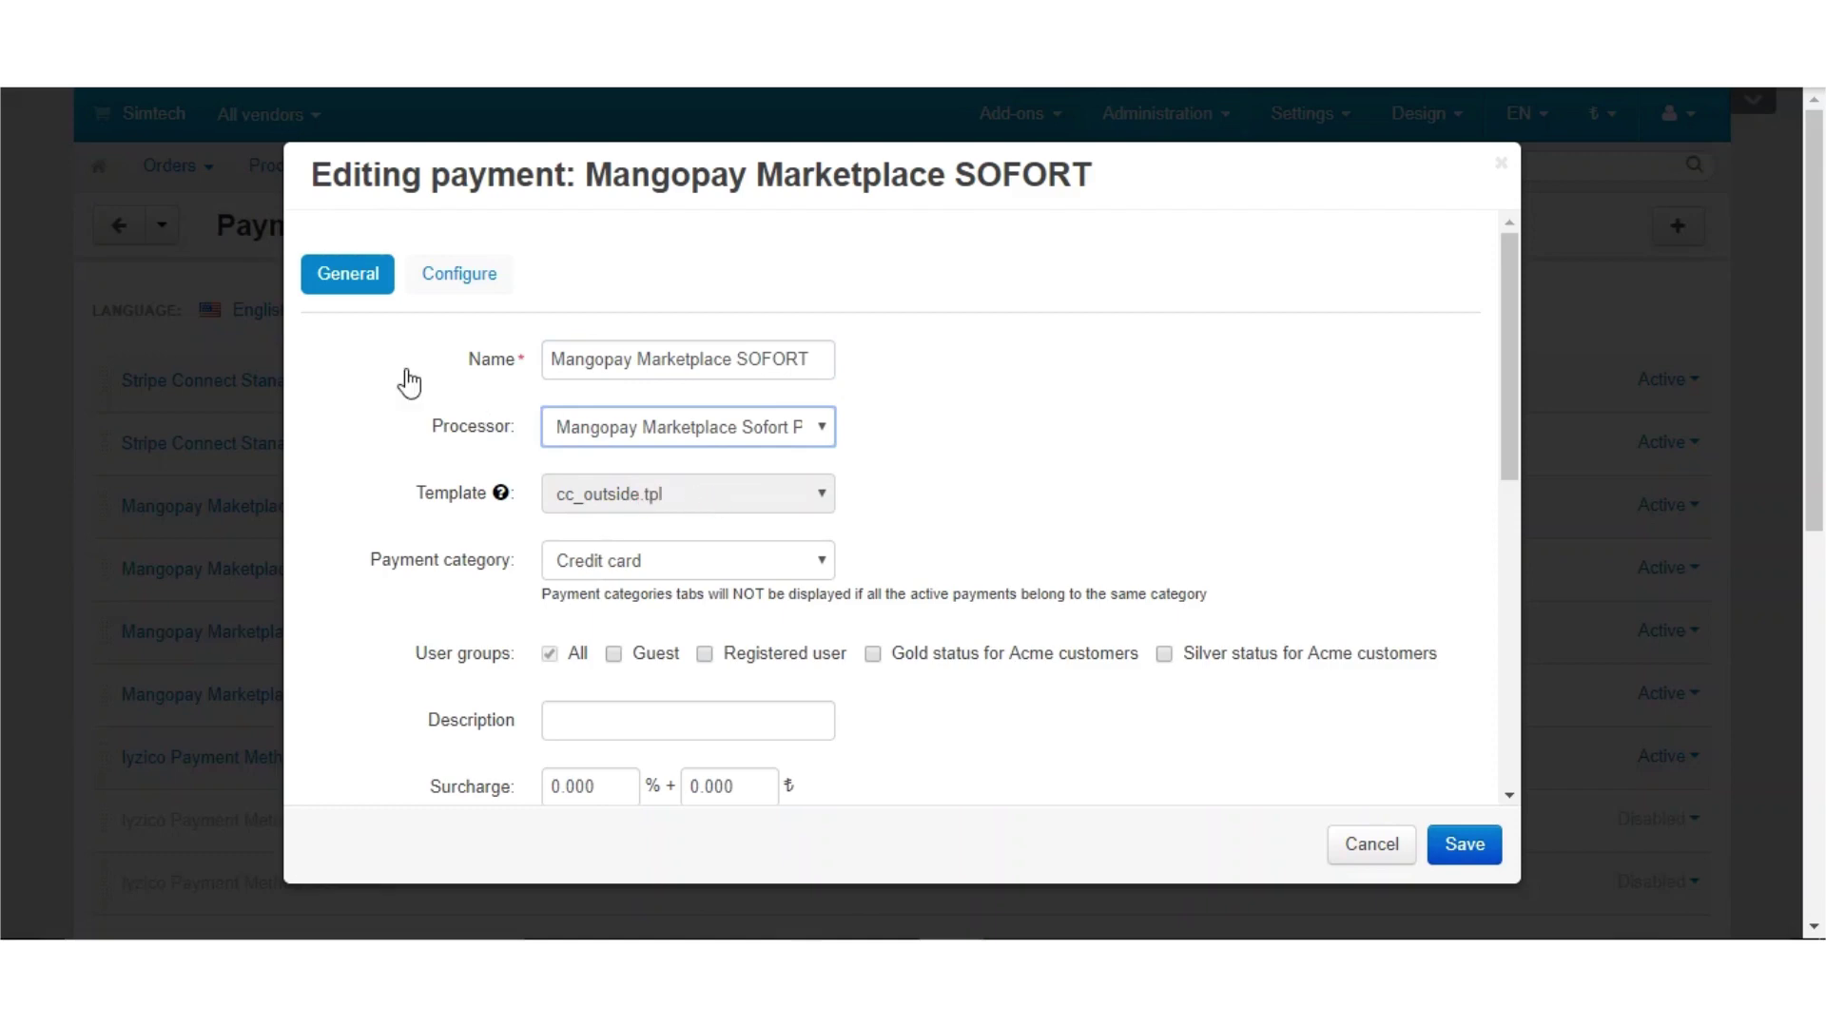
{"action": "left_click", "coordinate": [477, 279]}
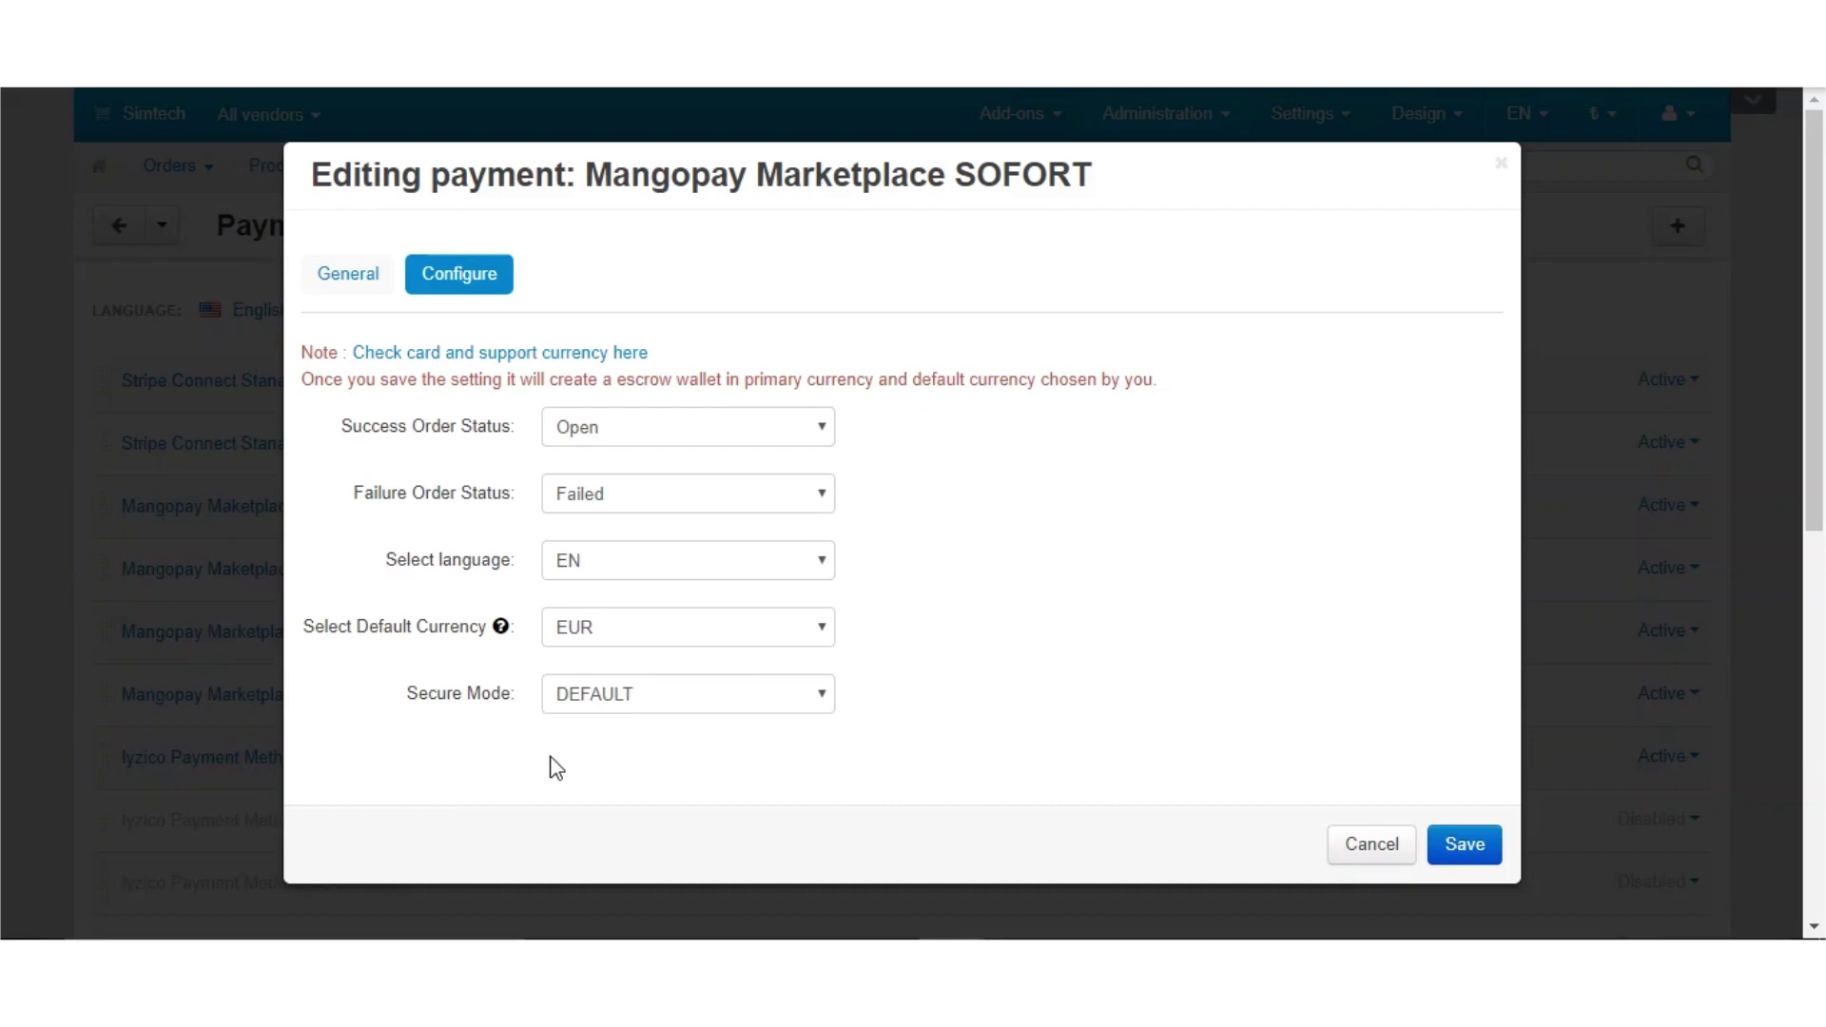
Keep the SOFORT Secure Mode at DEFAULT, save it, and close the saved notice
{"action": "left_click", "coordinate": [776, 709]}
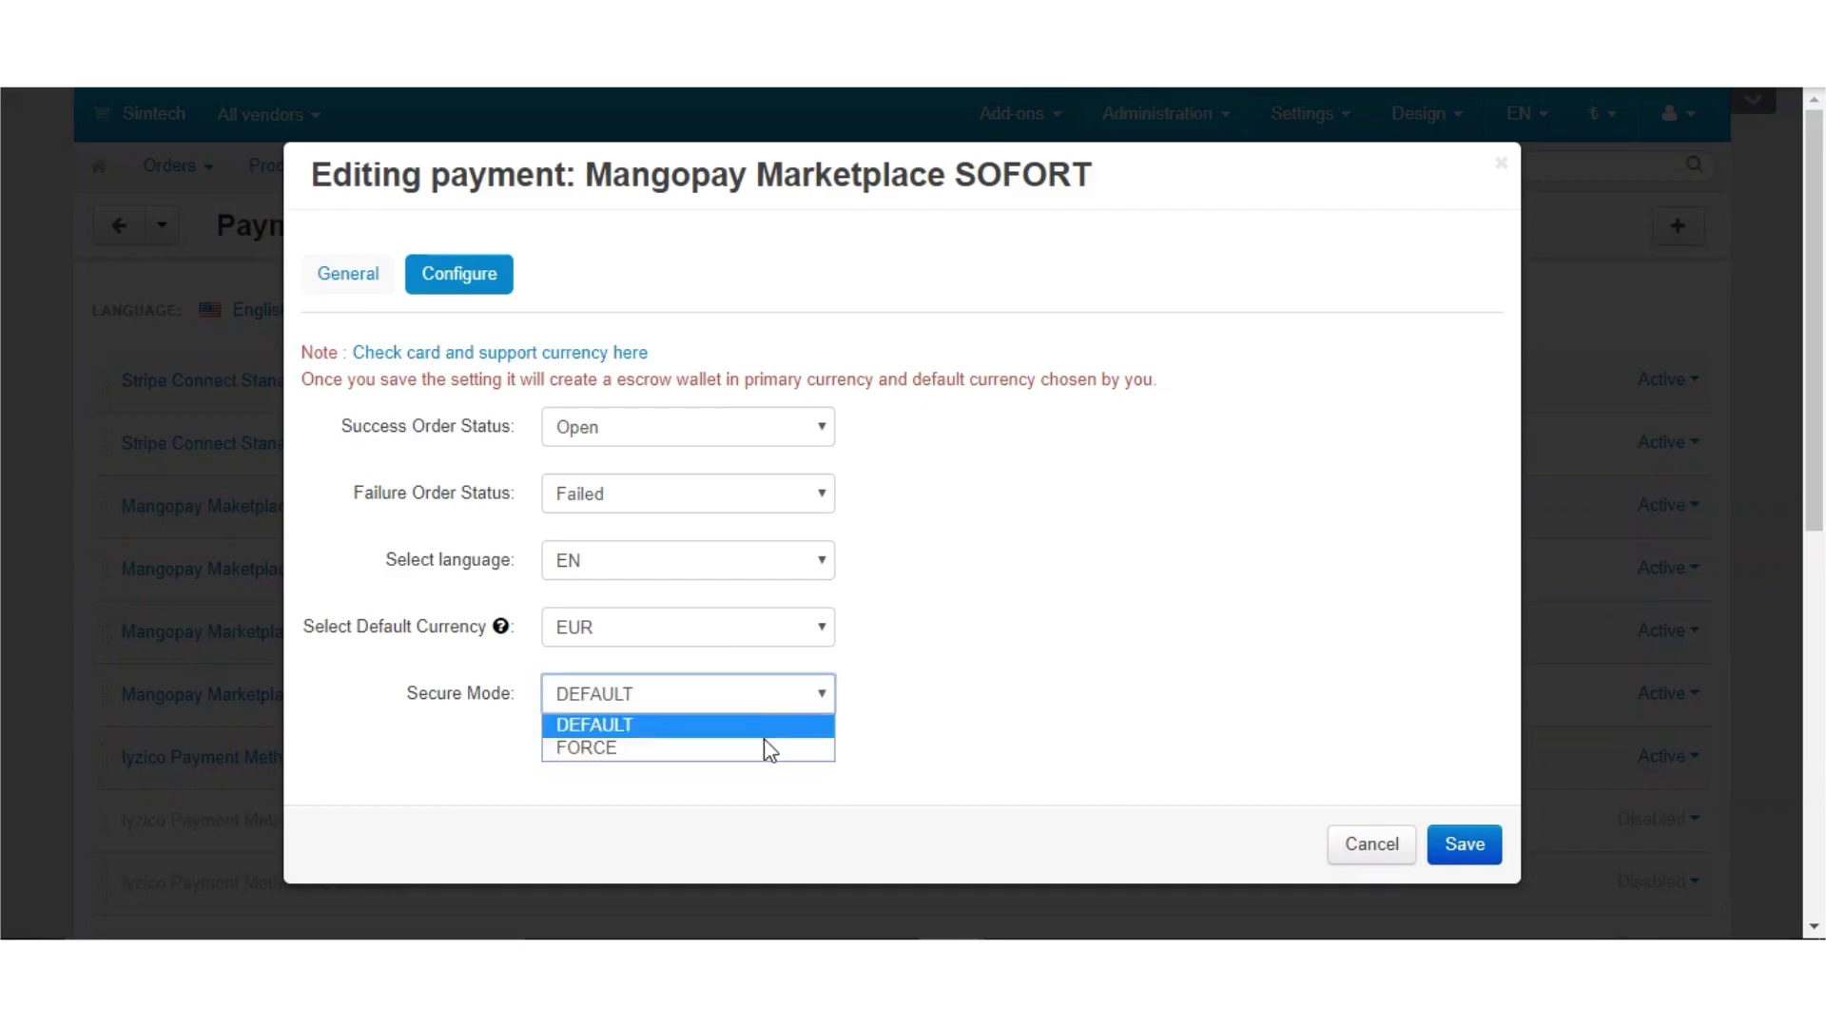
{"action": "left_click", "coordinate": [787, 731]}
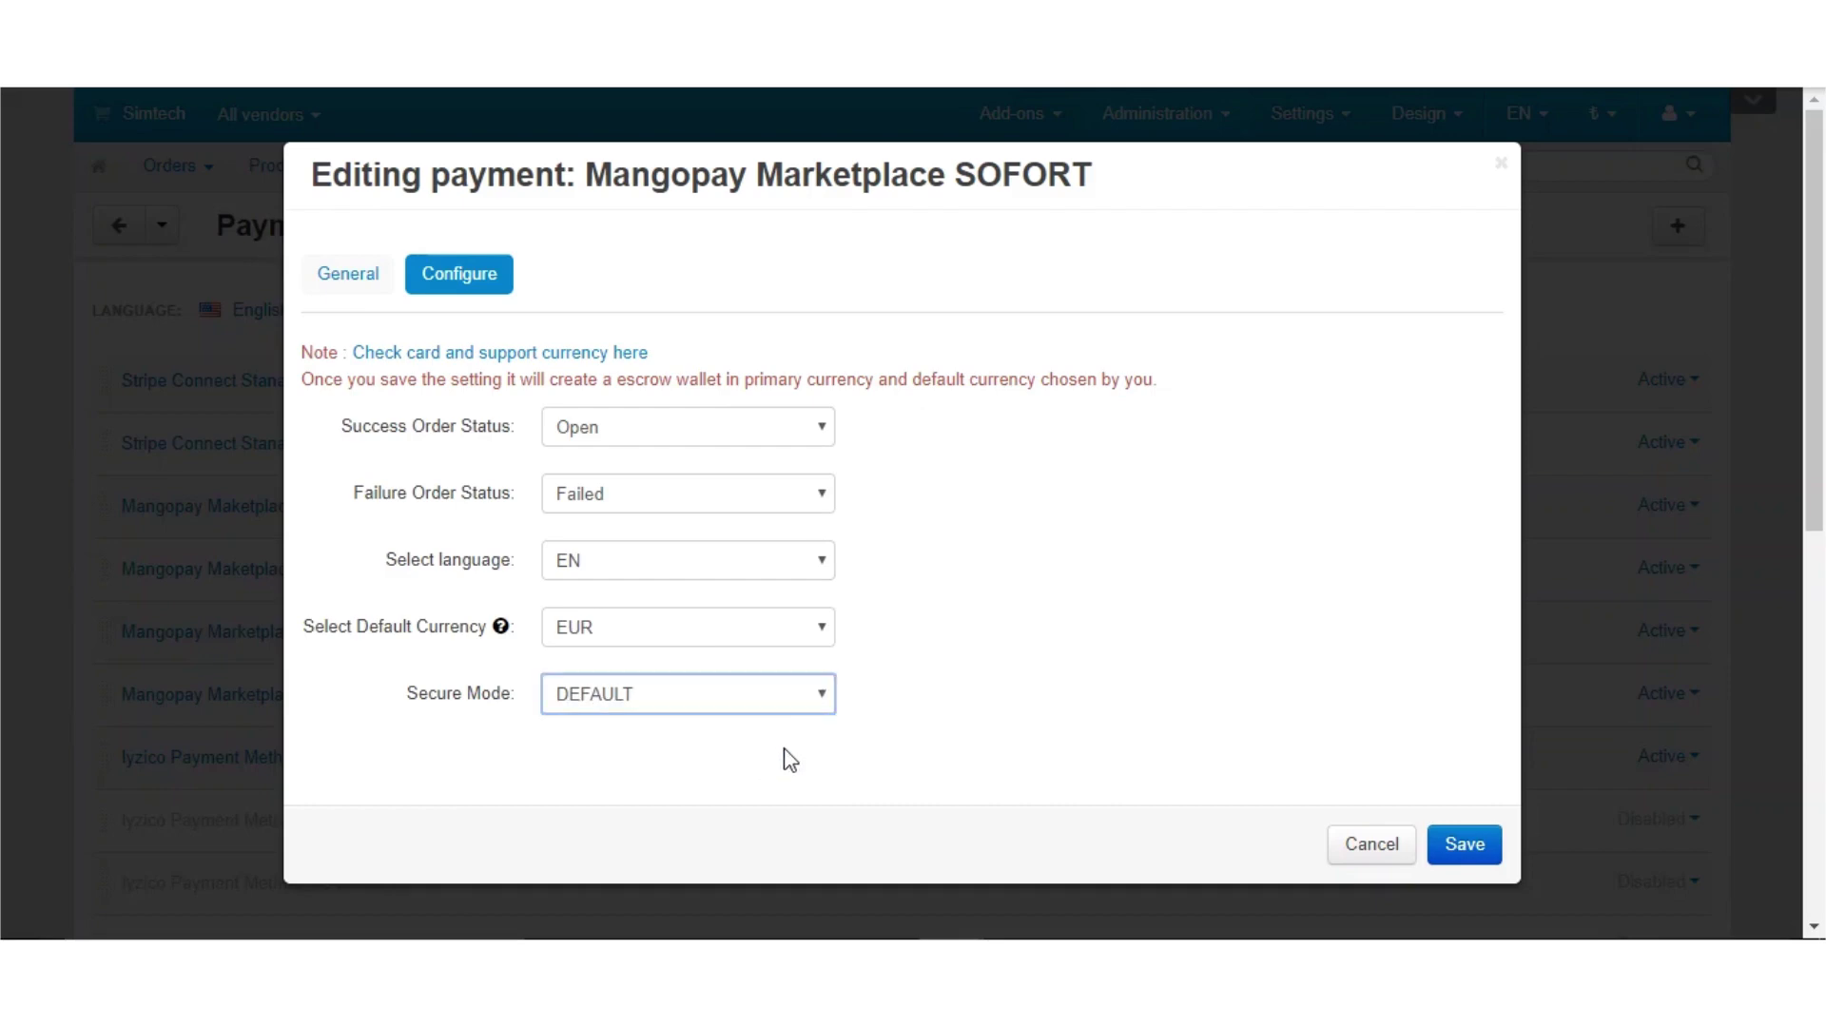
{"action": "left_click", "coordinate": [1496, 844]}
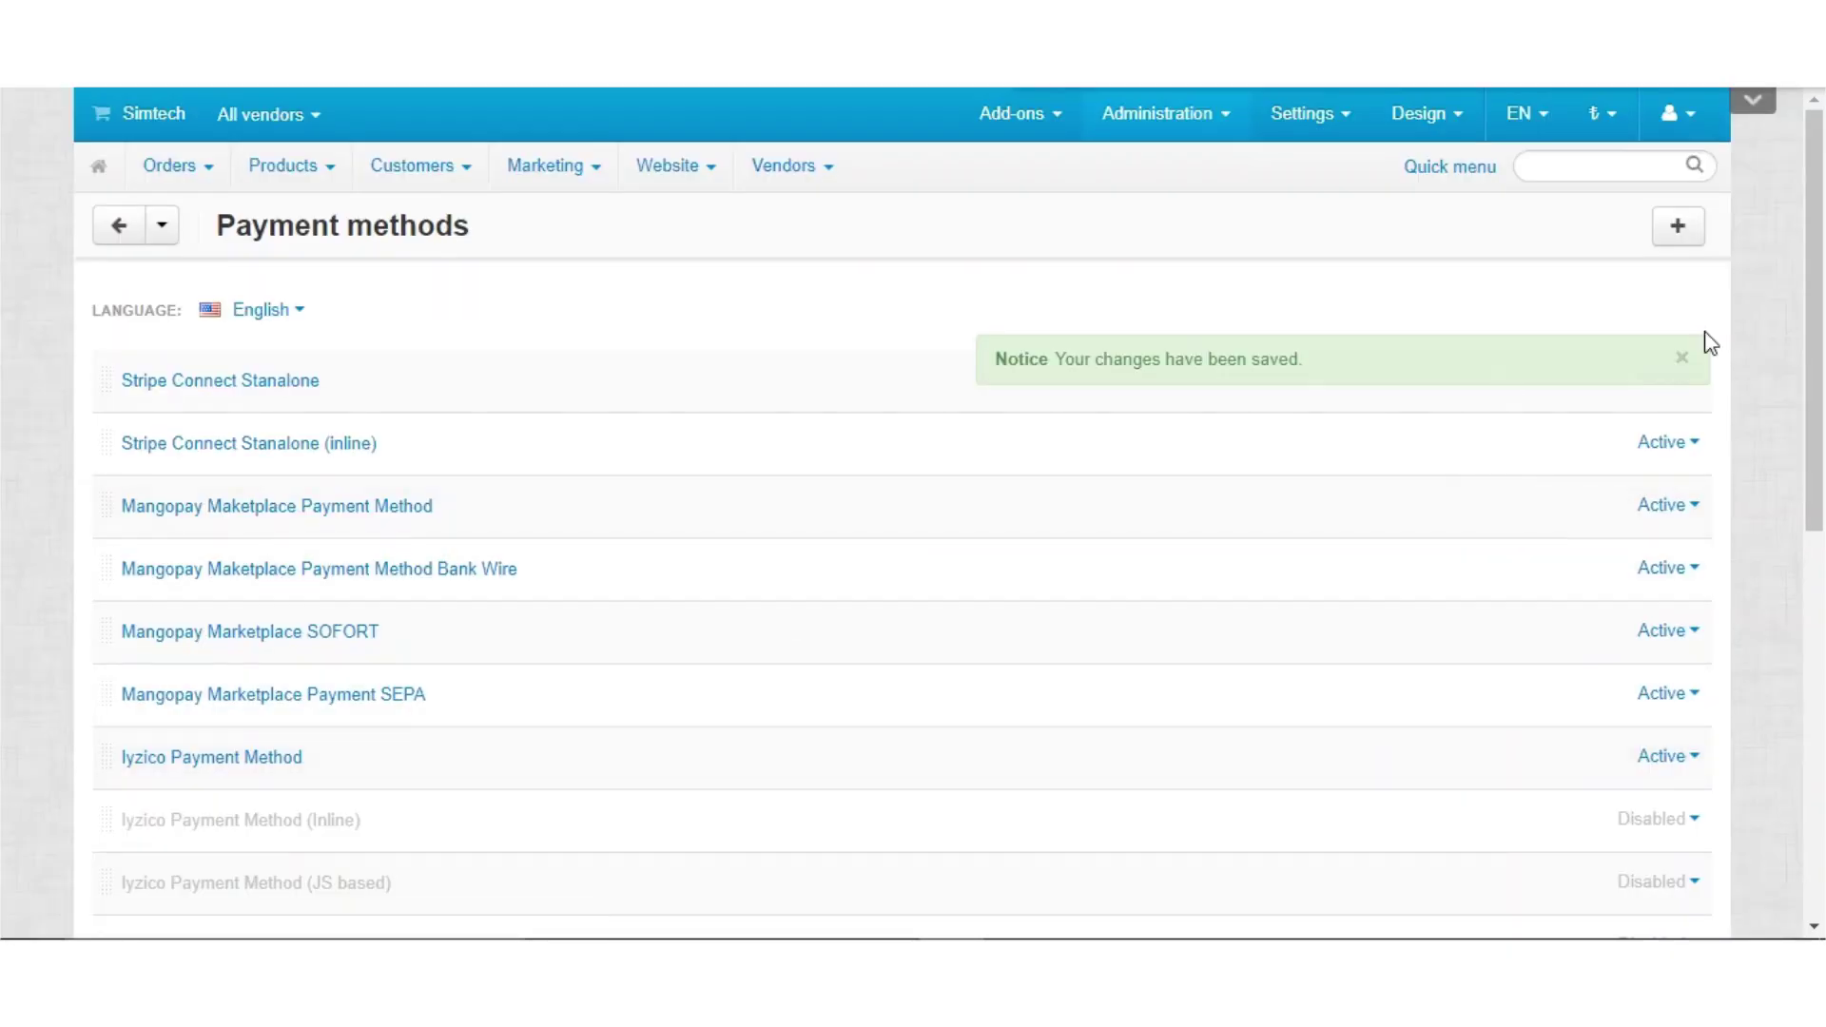
{"action": "left_click", "coordinate": [1682, 362]}
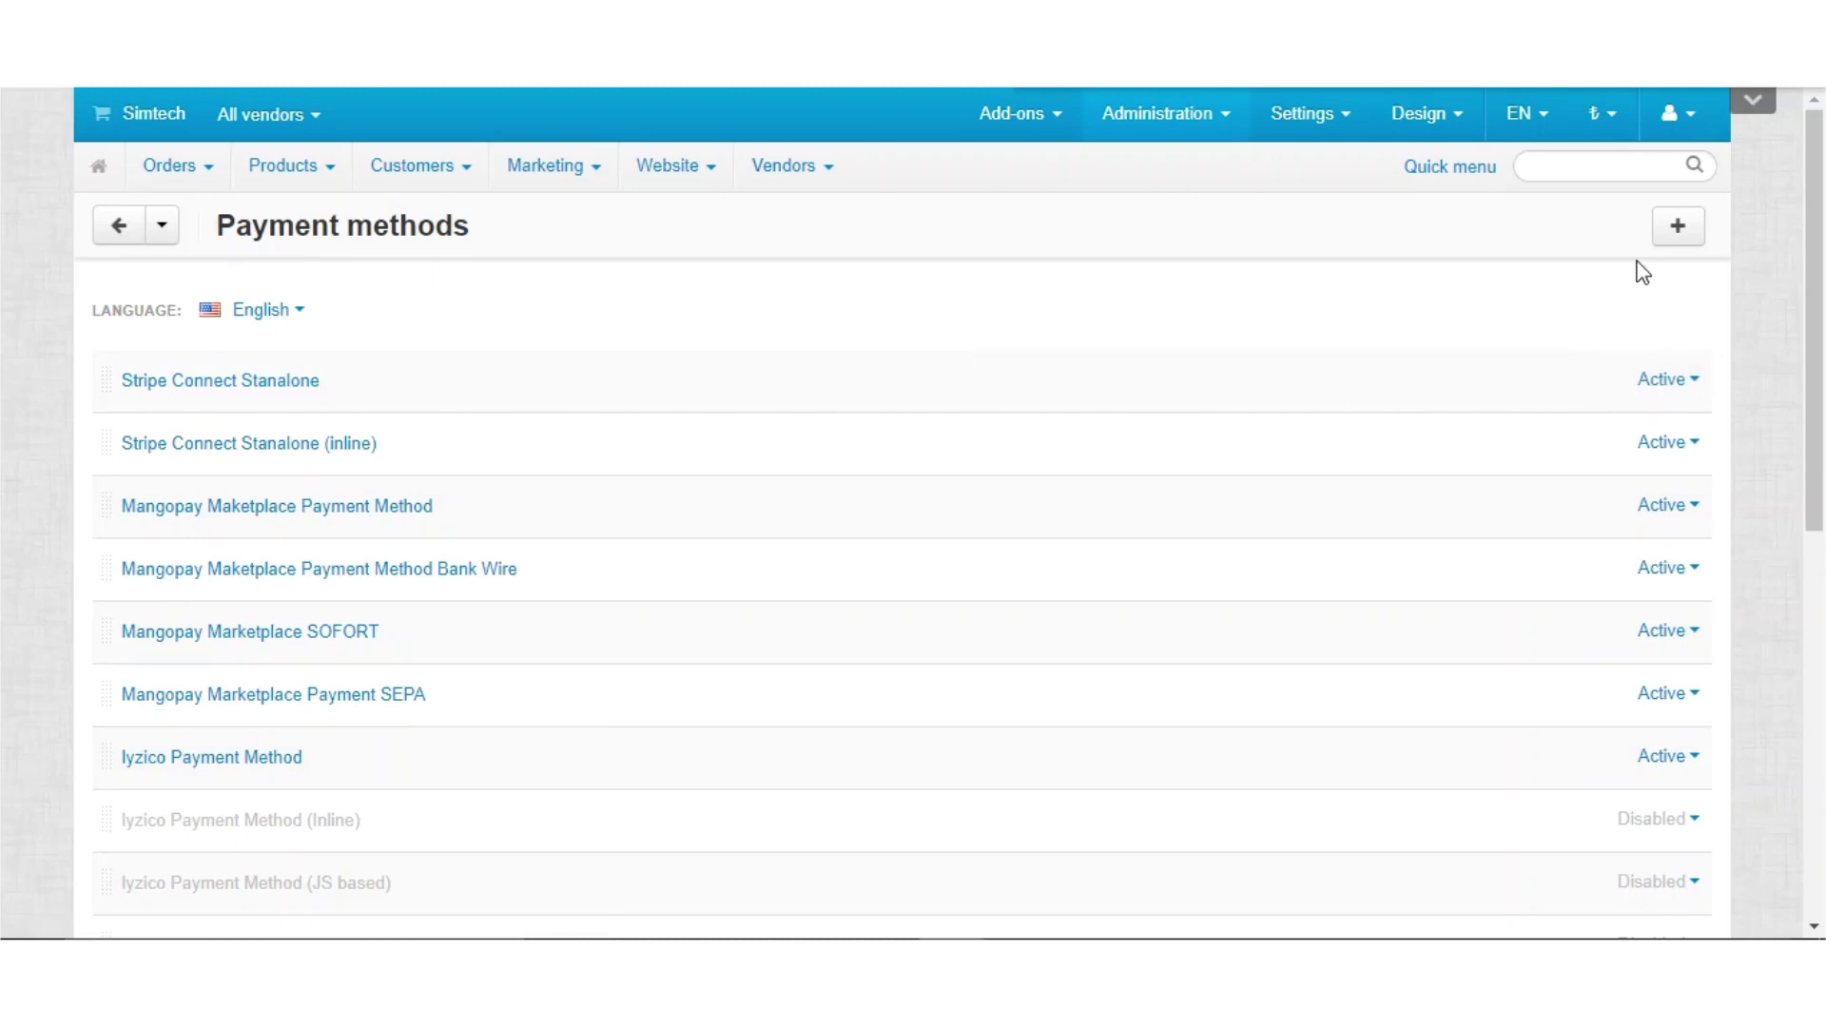
From the storefront, add the Philips AVENT Analogue monitor to the cart via Quick View
{"action": "left_click", "coordinate": [104, 116]}
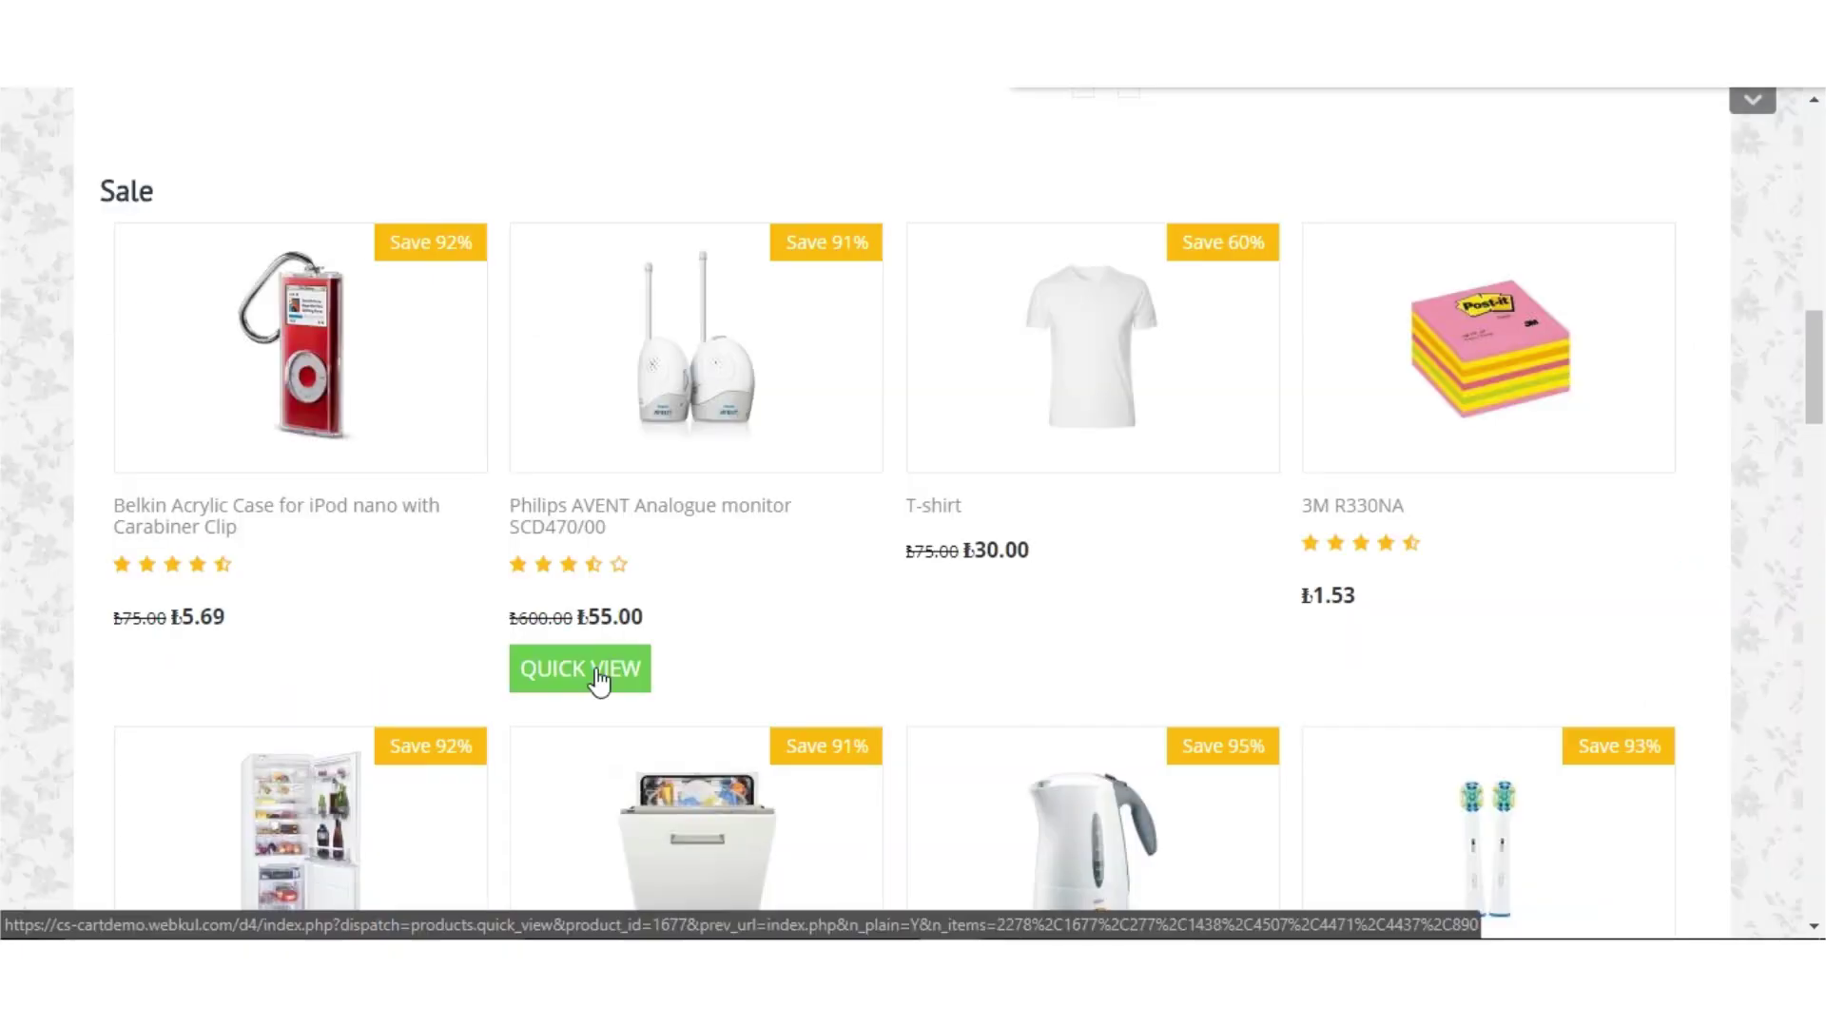
{"action": "left_click", "coordinate": [597, 669]}
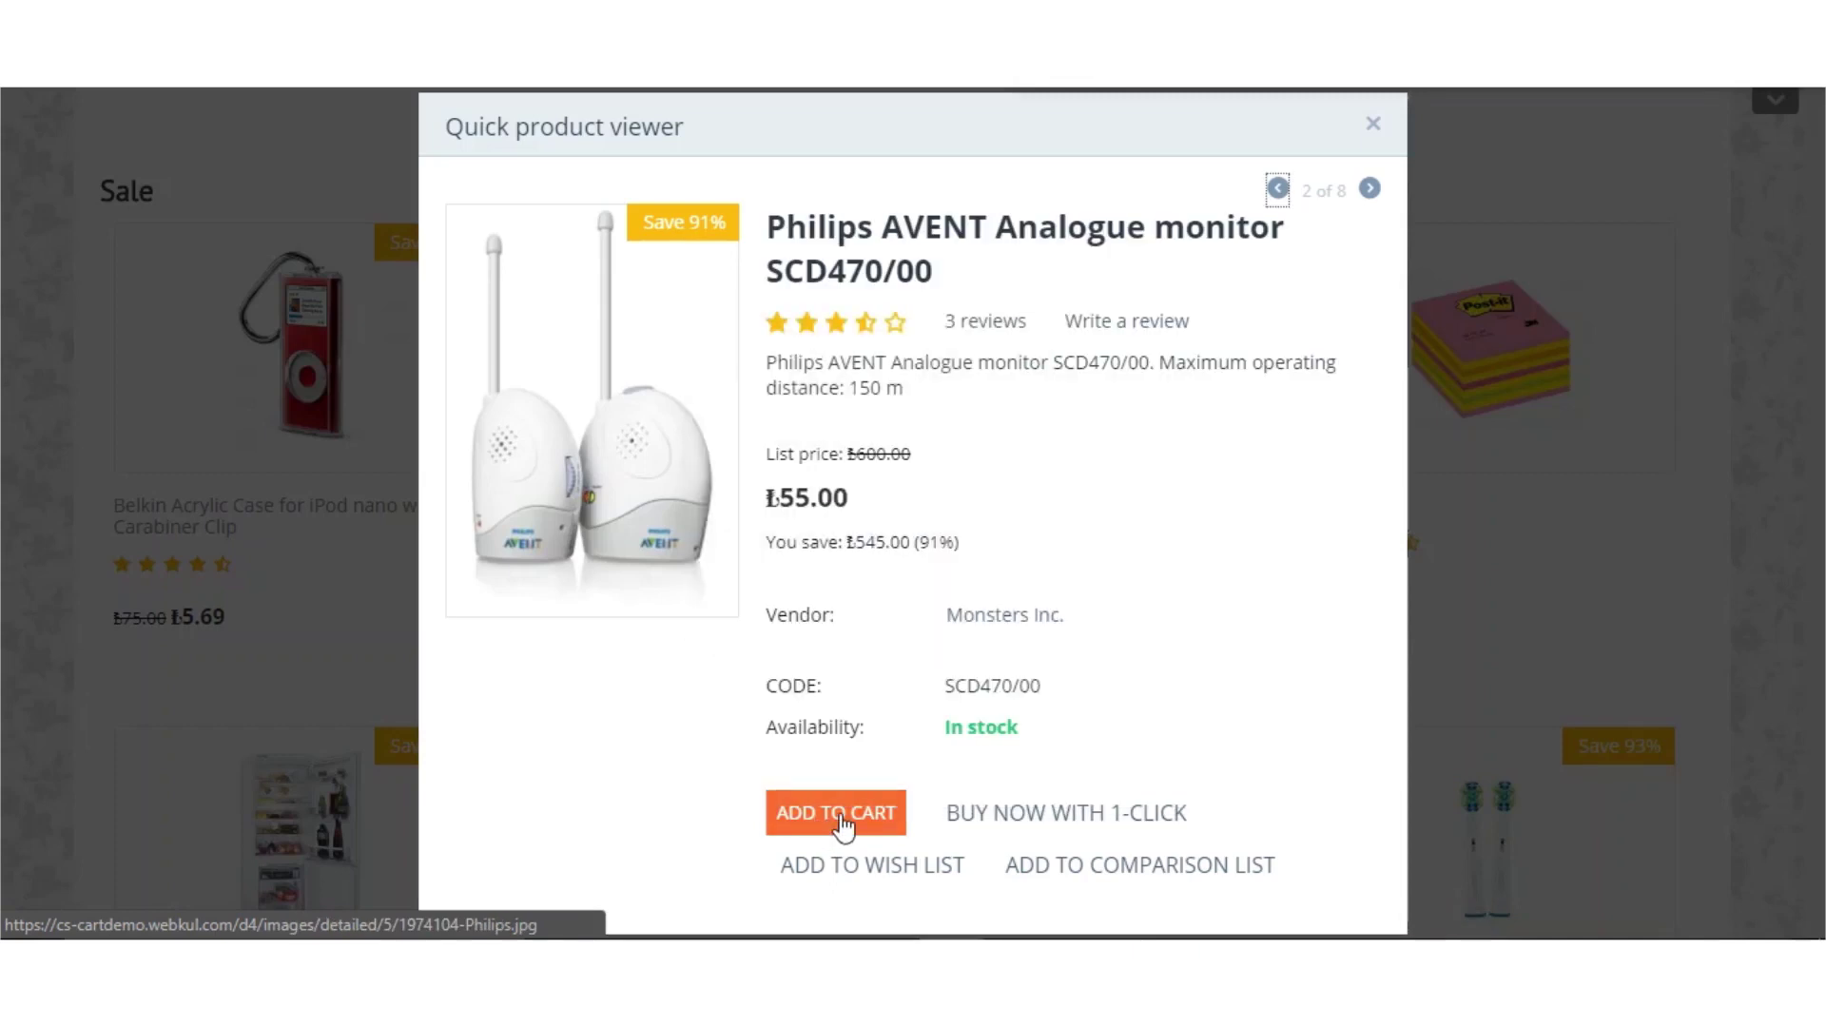
{"action": "left_click", "coordinate": [843, 820]}
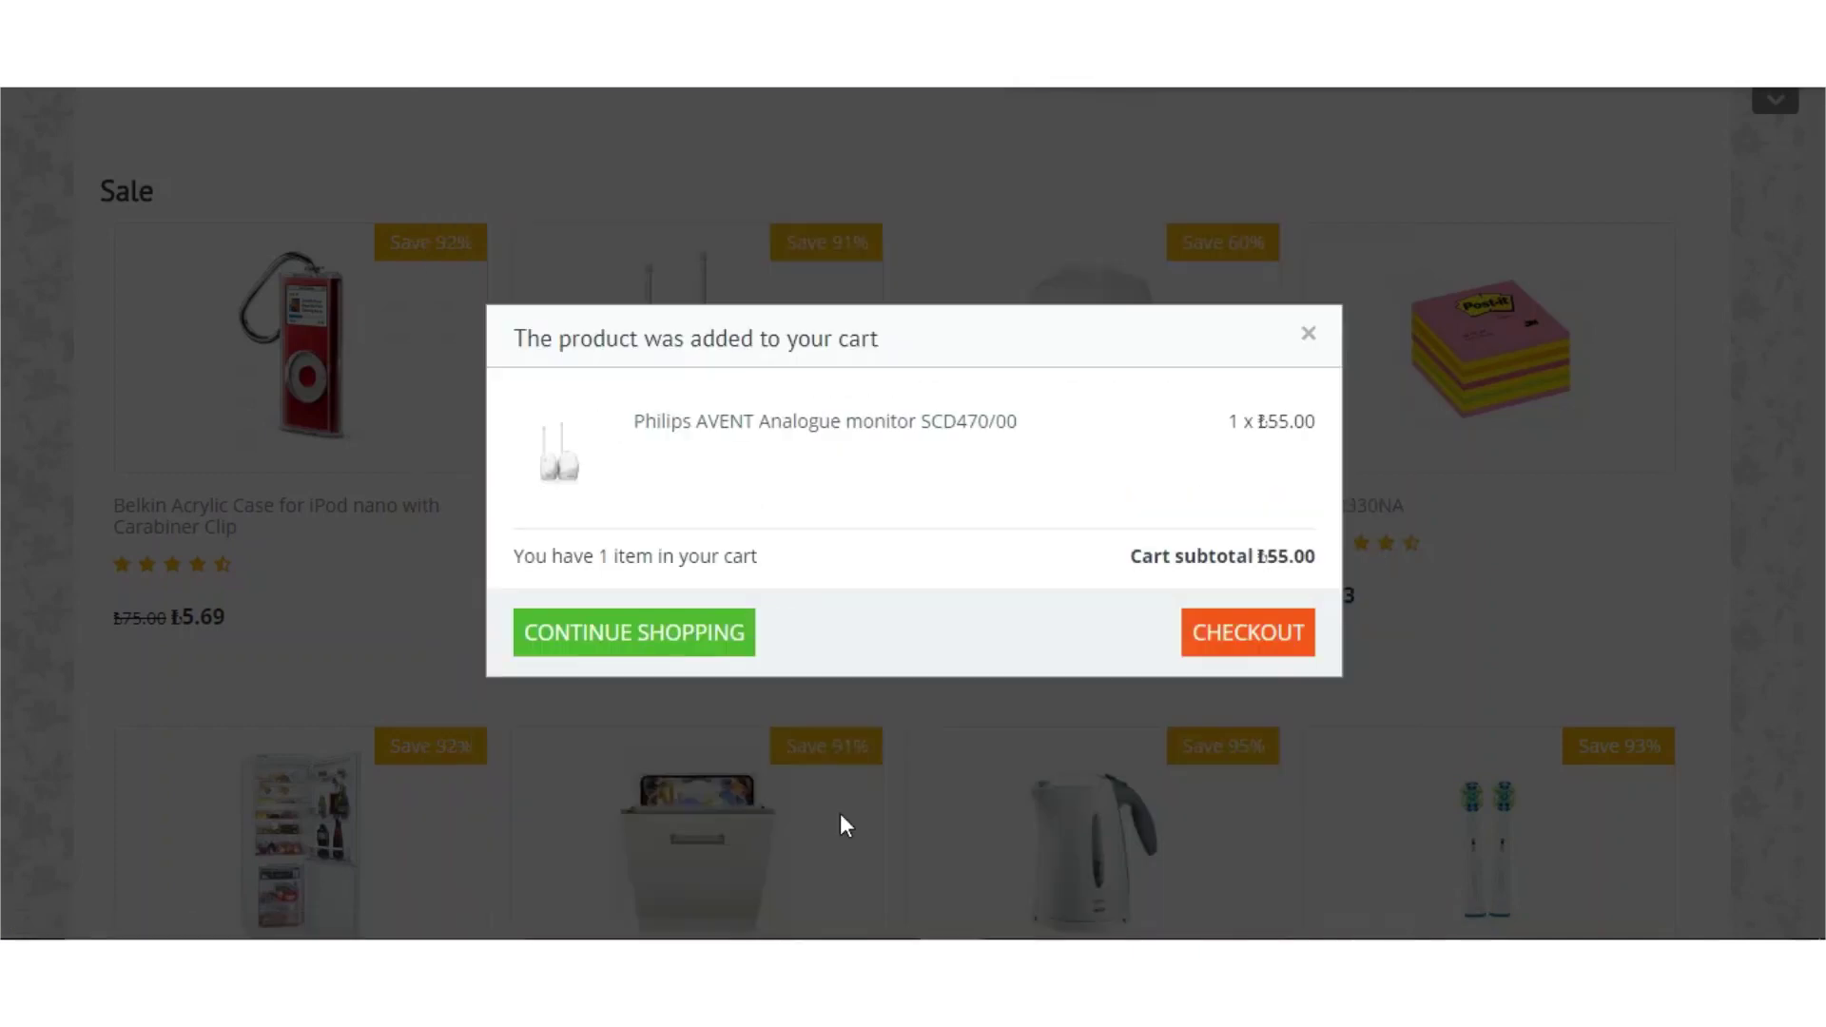
Check out signed in, choose Mangopay Marketplace SOFORT as payment, and submit the order
{"action": "left_click", "coordinate": [1253, 652]}
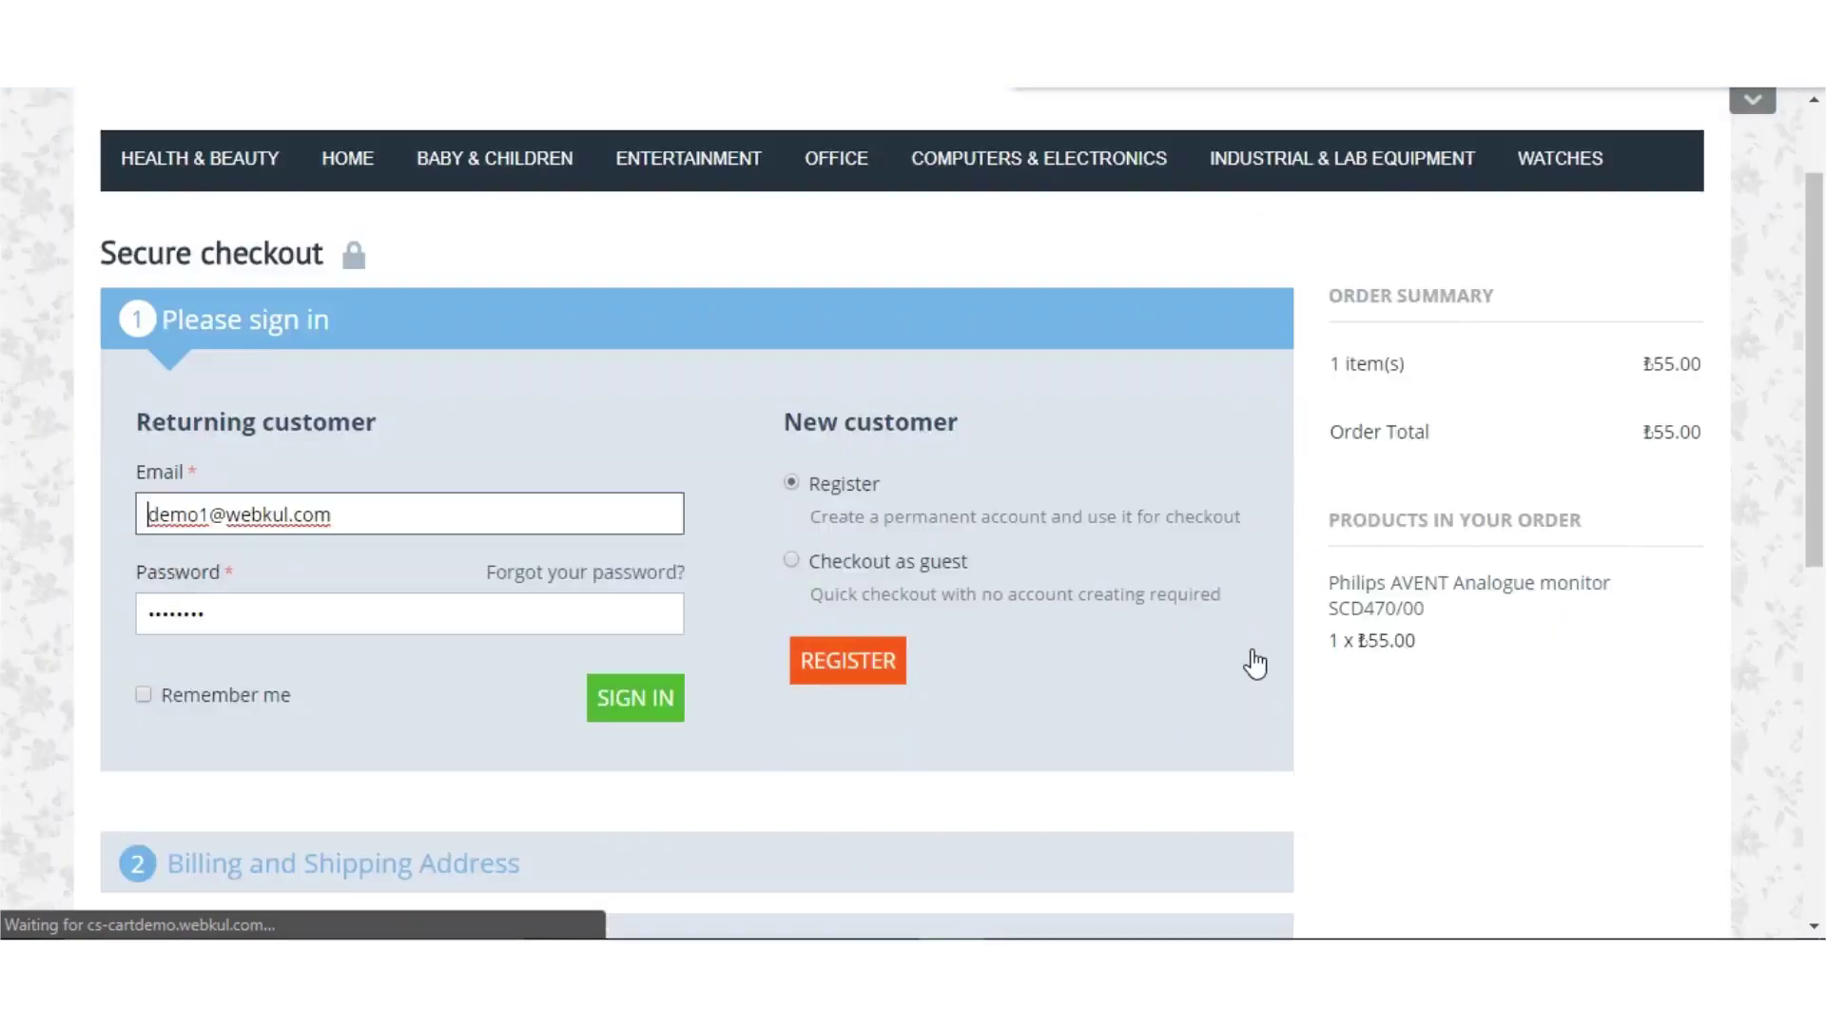
{"action": "scroll", "coordinate": [904, 644], "scroll_direction": "down", "scroll_amount": 2}
{"action": "left_click", "coordinate": [637, 461]}
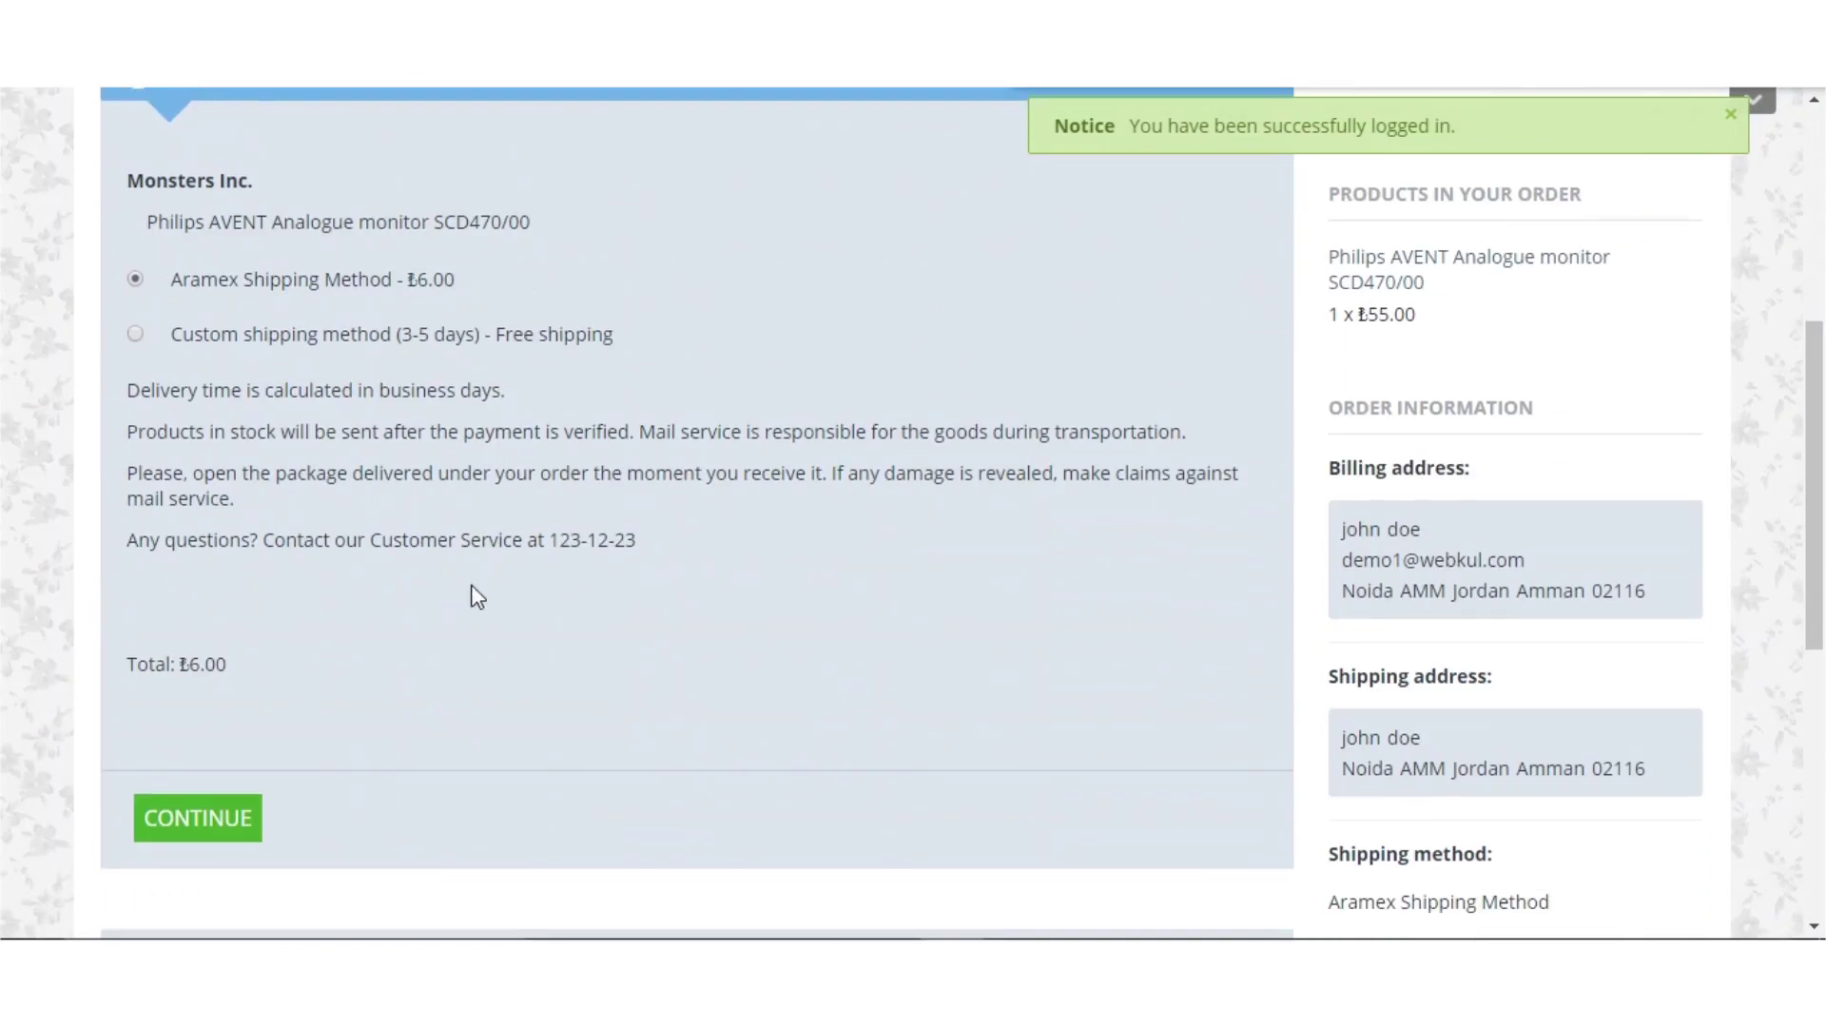
{"action": "left_click", "coordinate": [200, 822]}
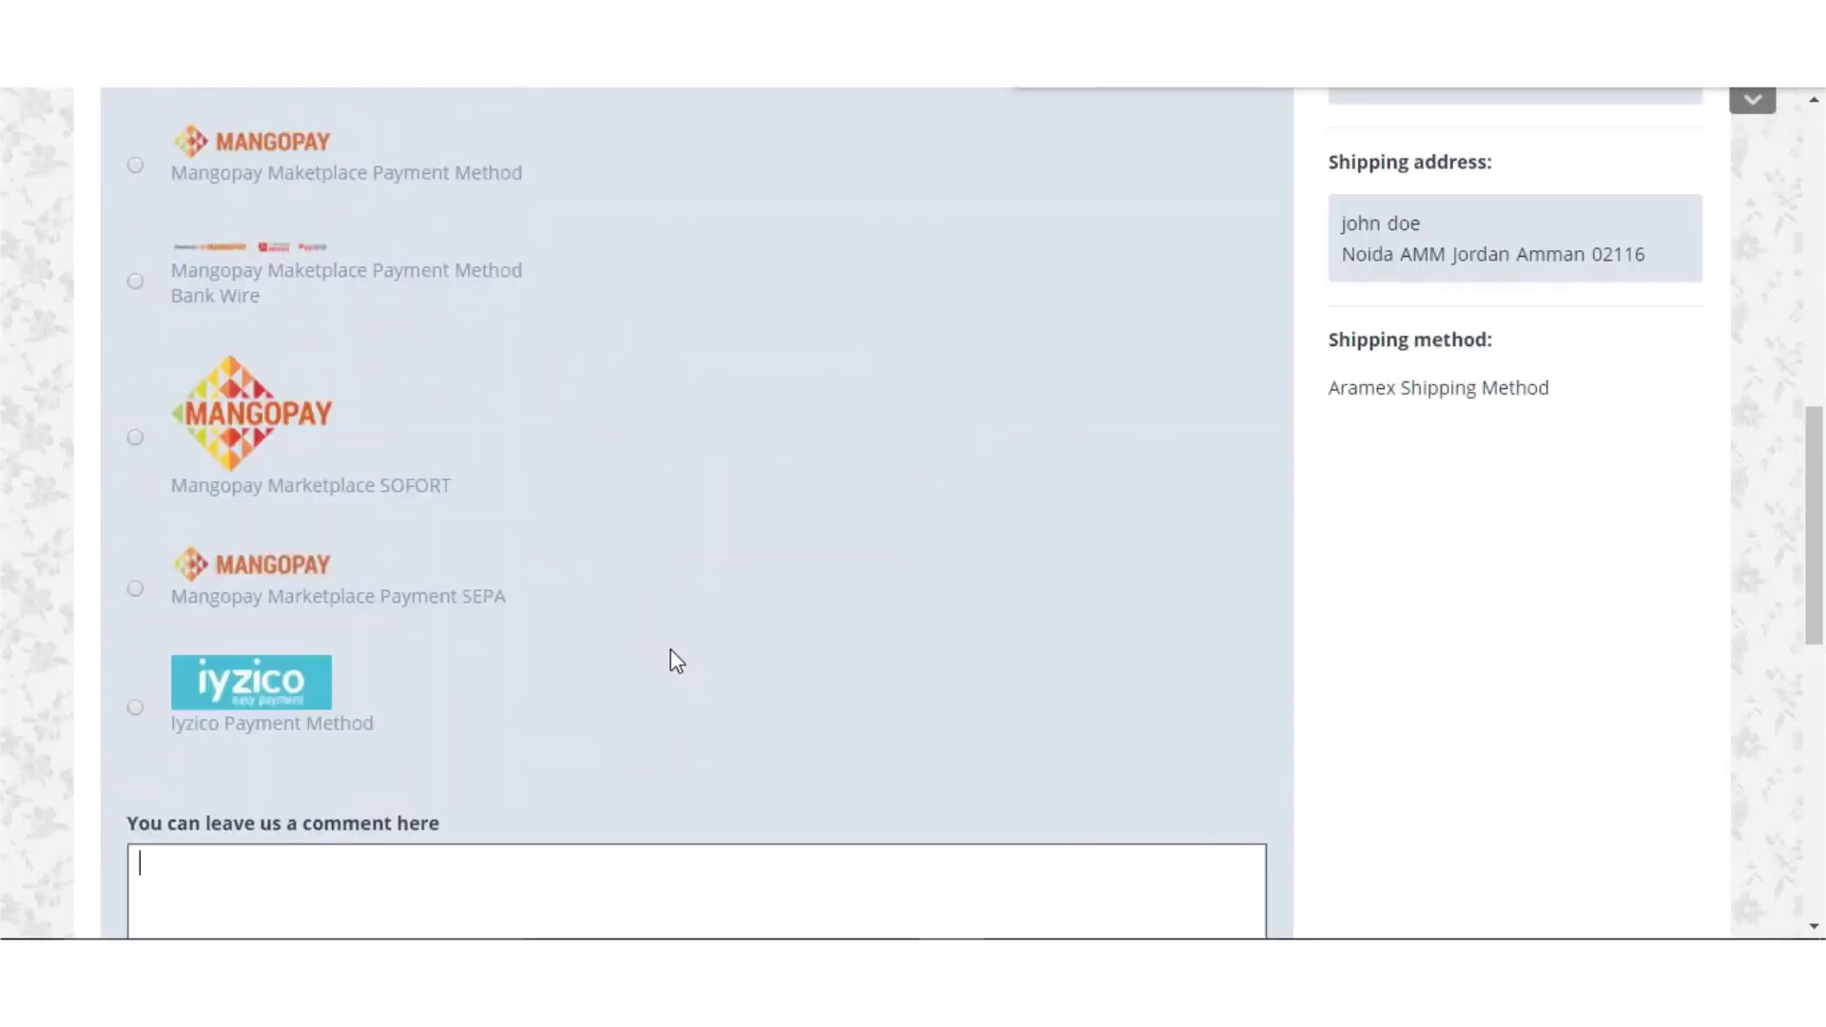
{"action": "scroll", "coordinate": [750, 722], "scroll_direction": "down", "scroll_amount": 2}
{"action": "scroll", "coordinate": [755, 723], "scroll_direction": "down", "scroll_amount": 2}
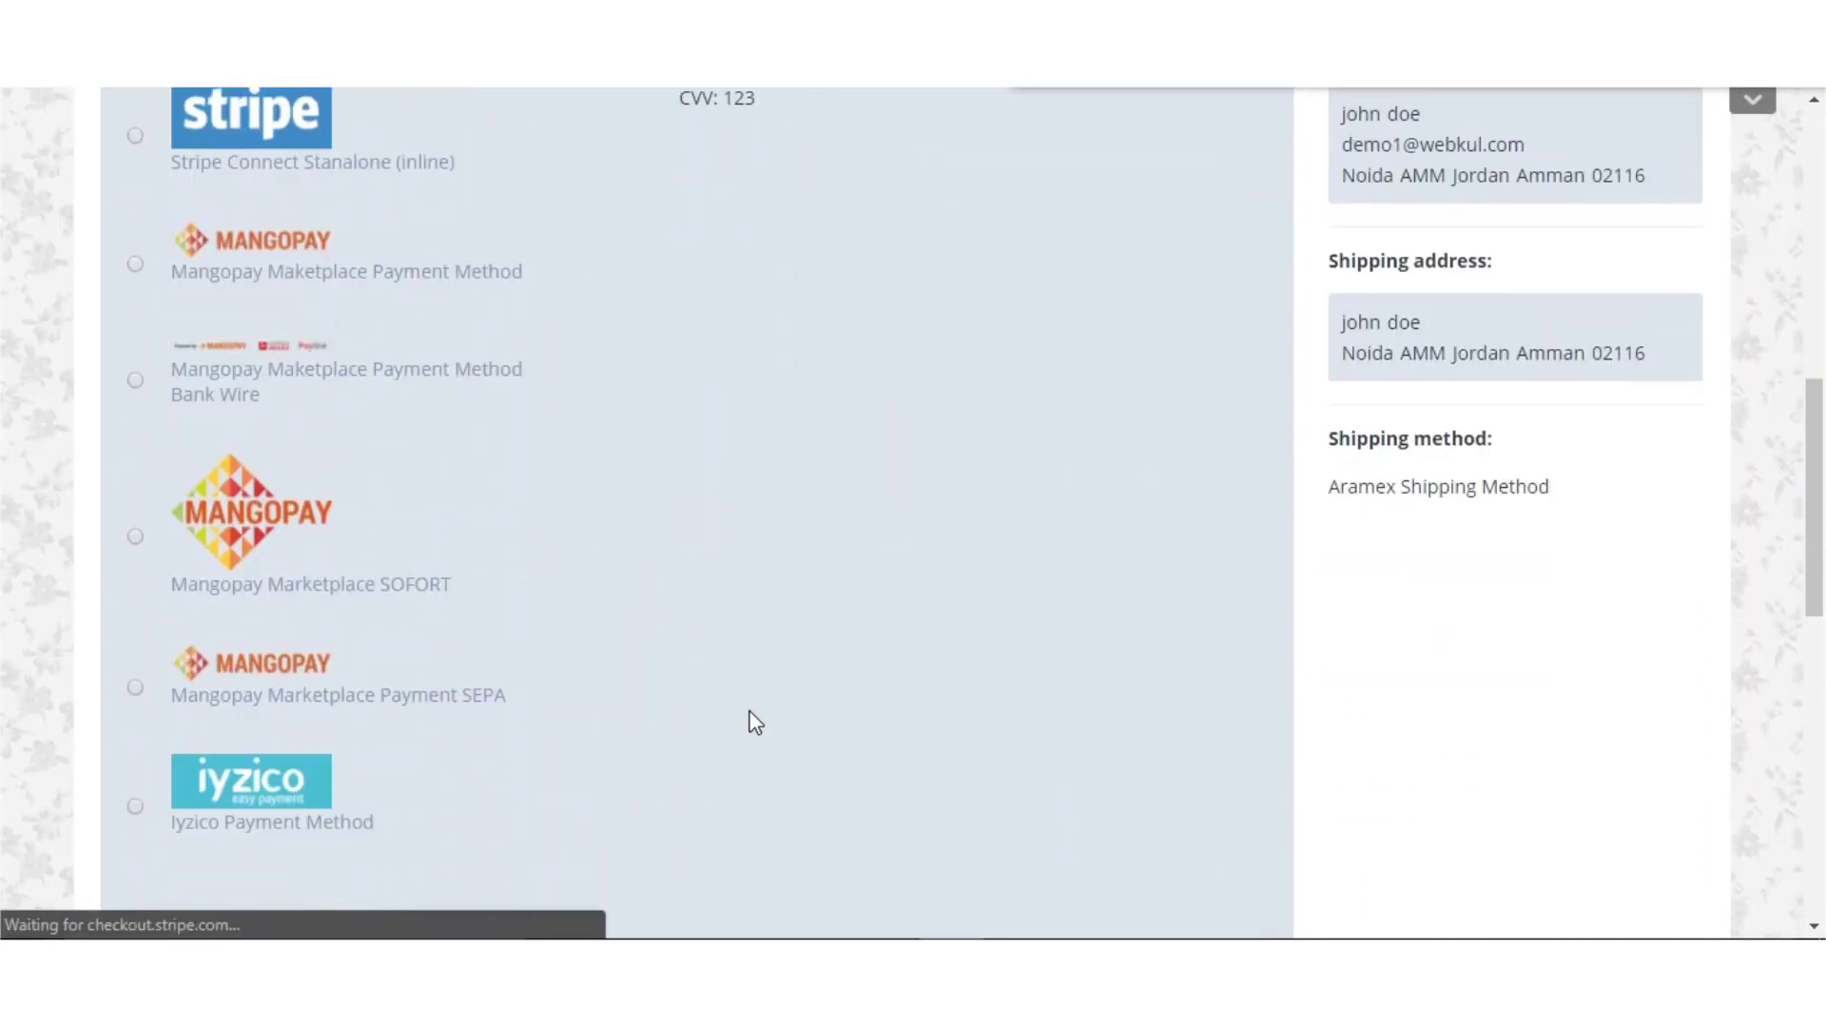
{"action": "left_click", "coordinate": [136, 536]}
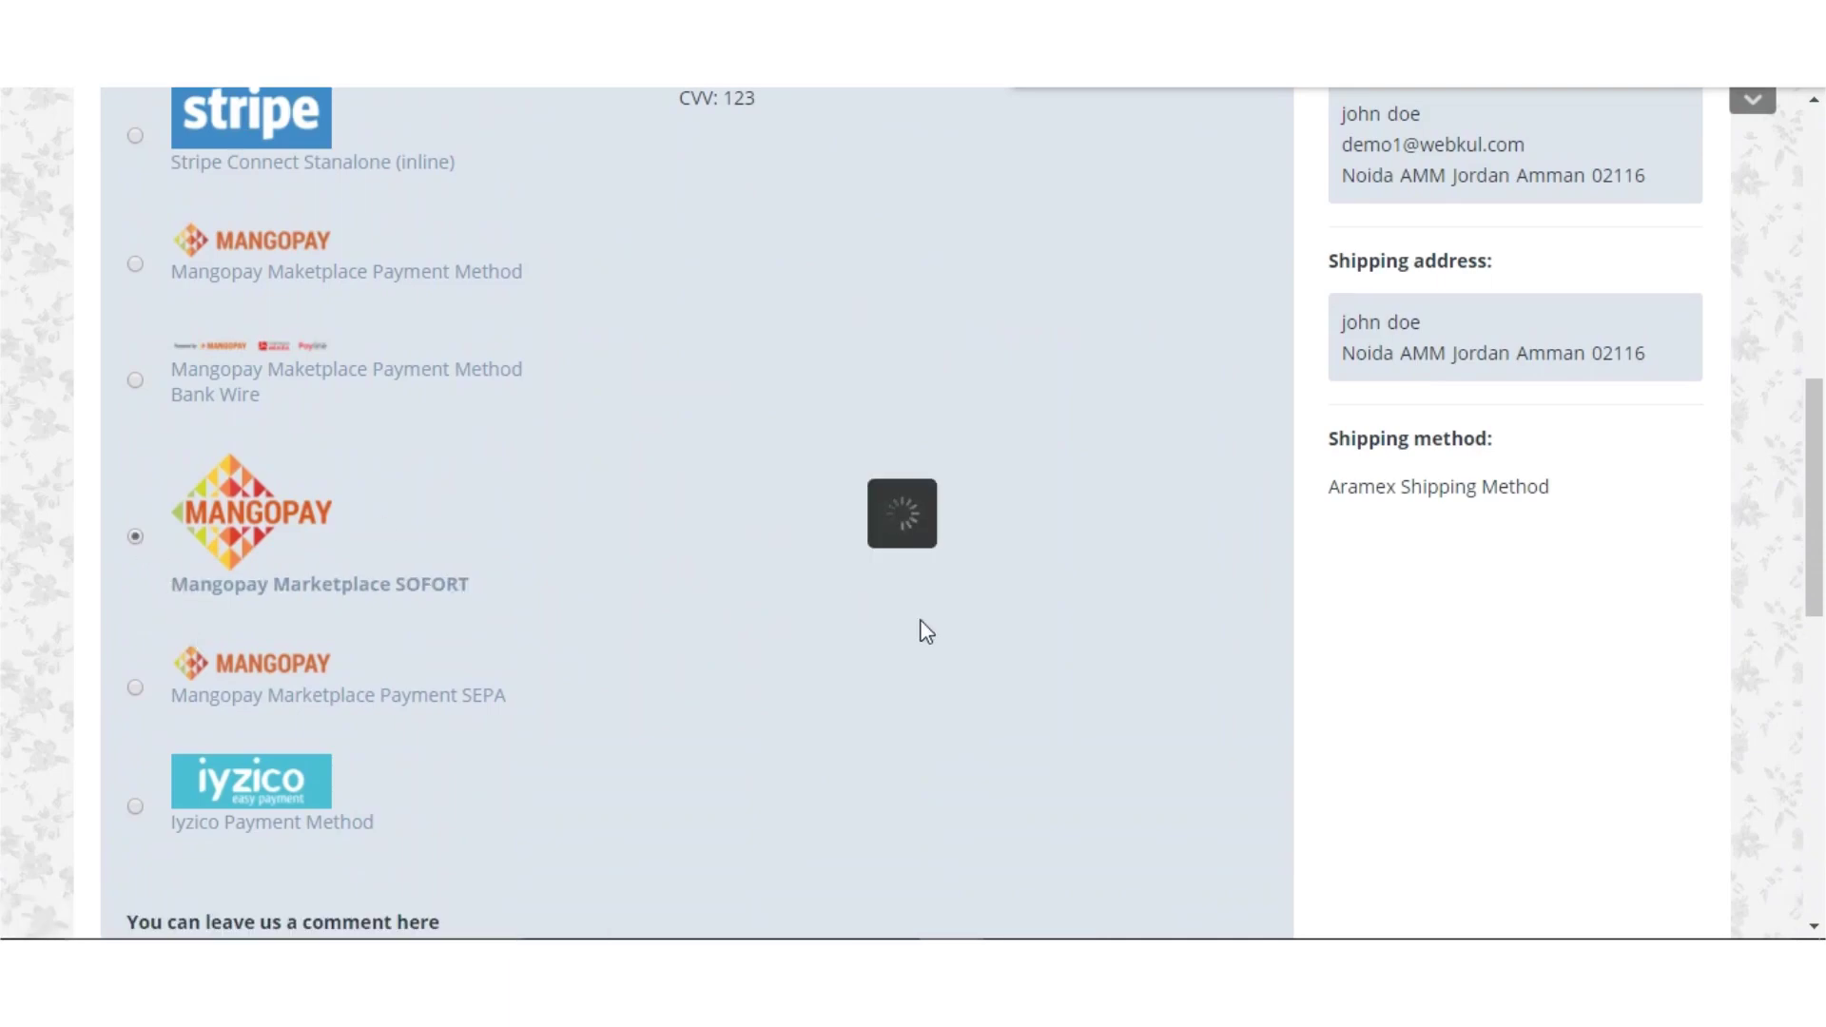
{"action": "scroll", "coordinate": [936, 677], "scroll_direction": "down", "scroll_amount": 10}
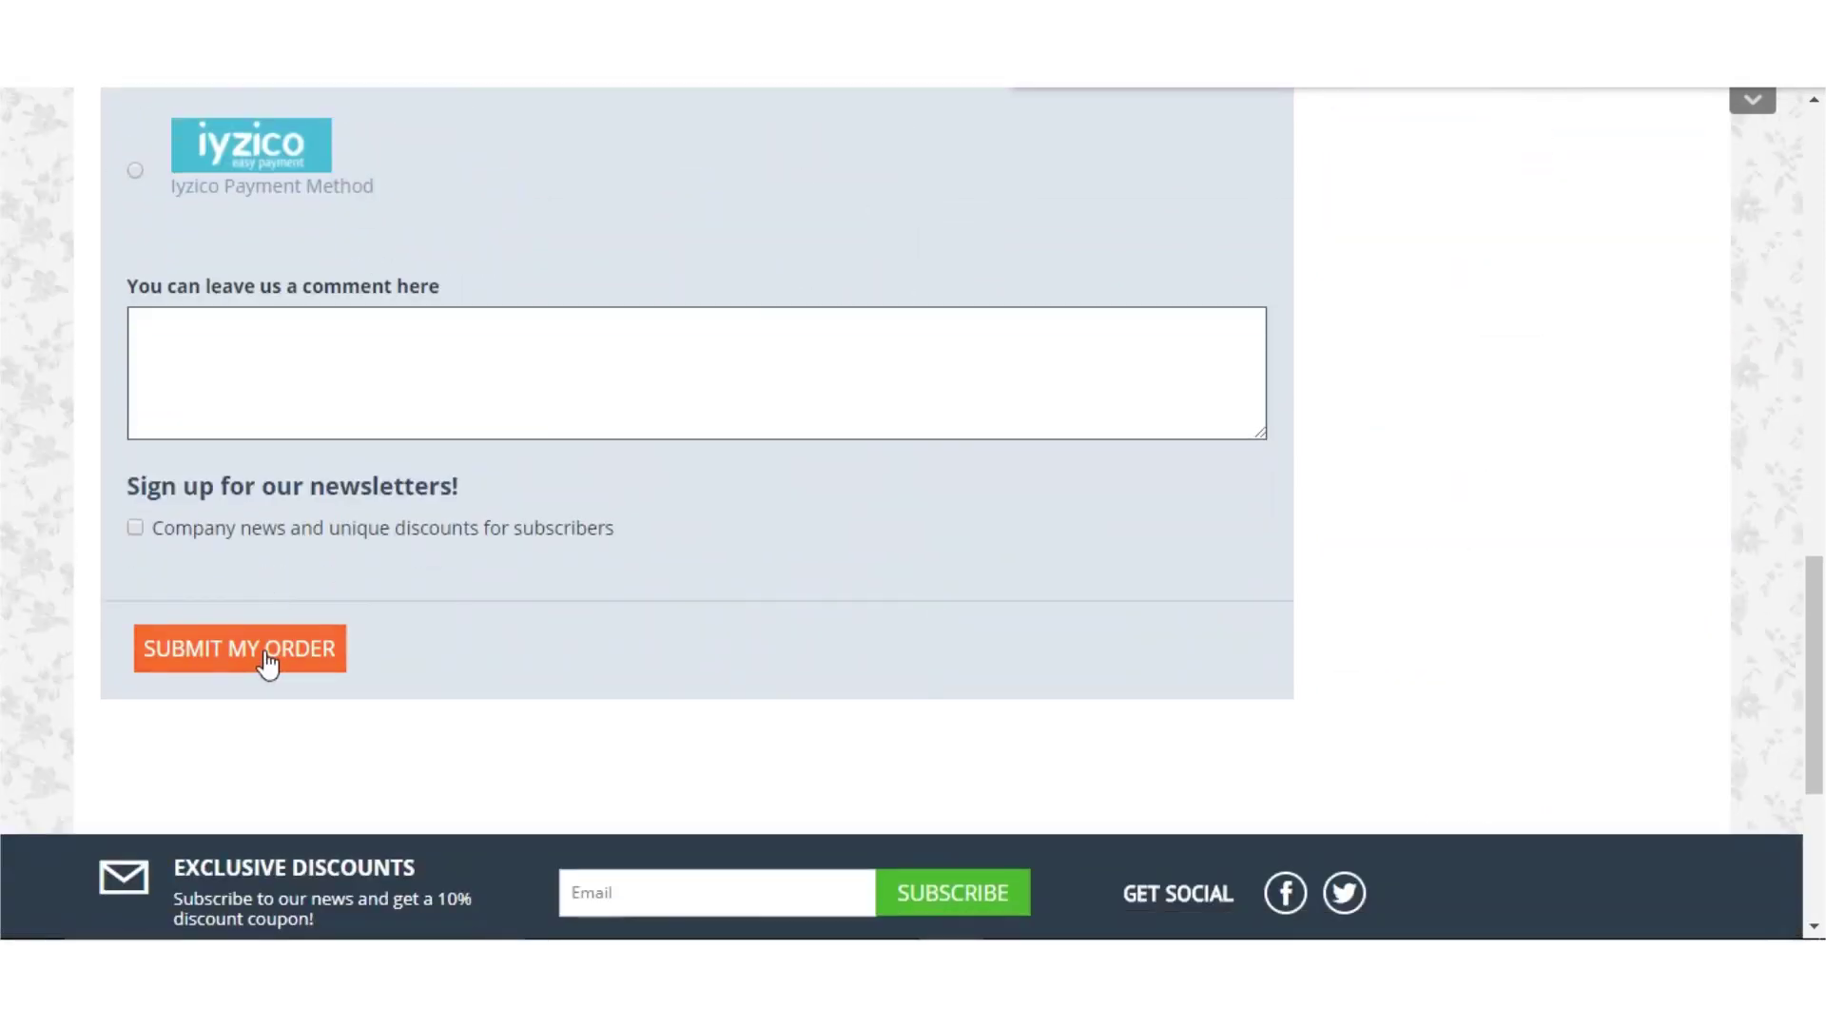
{"action": "left_click", "coordinate": [269, 663]}
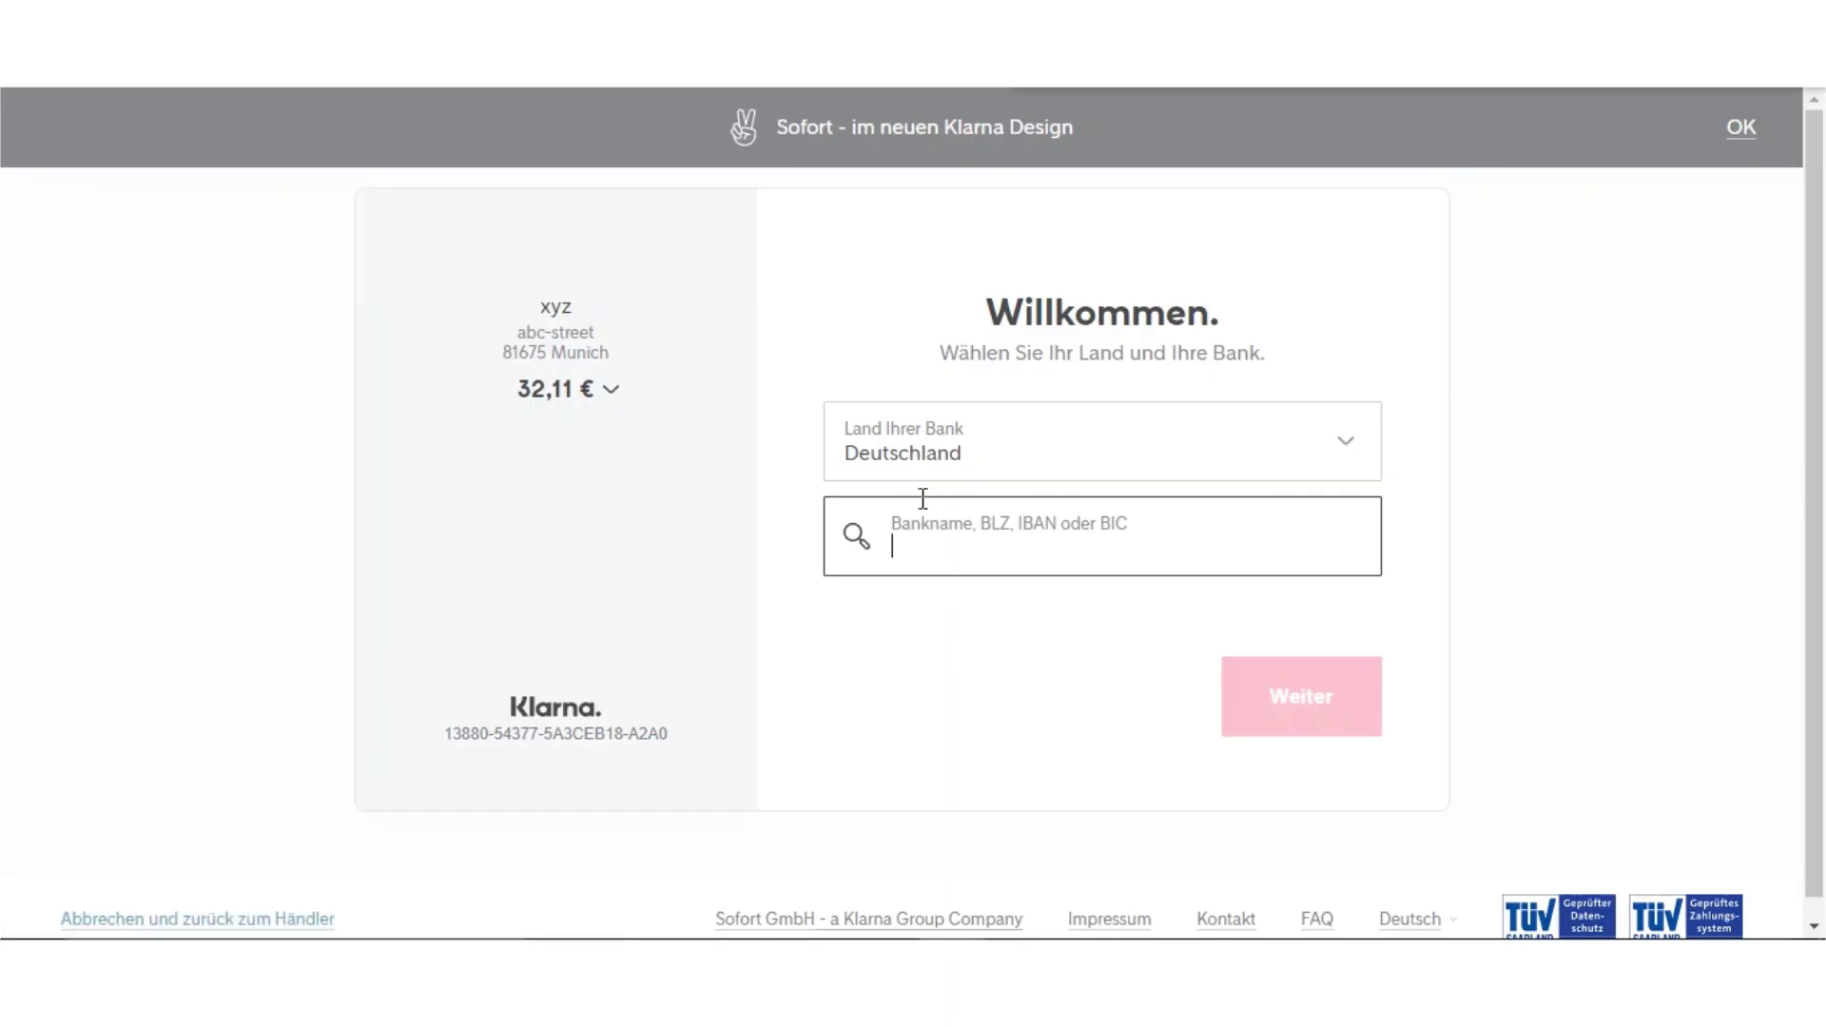
Start a bank search in the Sofort bank-selection search field
{"action": "left_click", "coordinate": [1063, 550]}
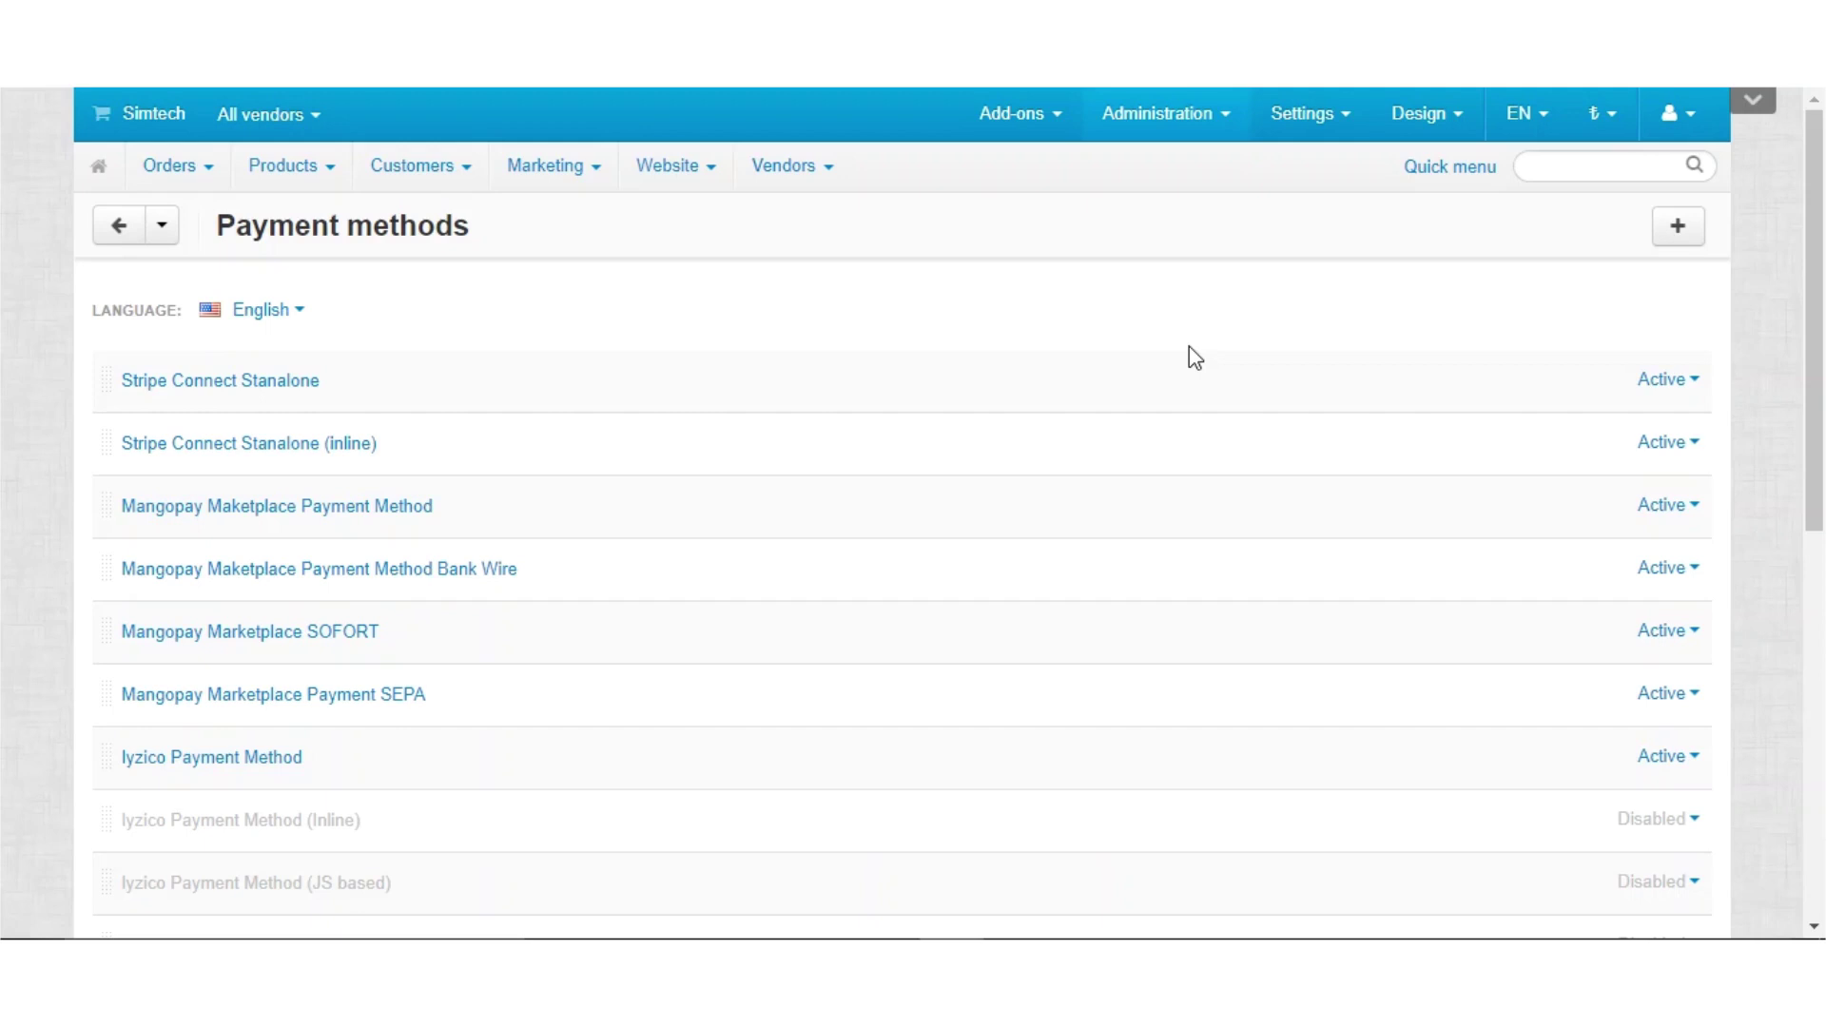
Edit Mangopay Marketplace Payment SEPA, keep the Mangopay Marketplace SEPA Payment processor, and show its configuration
{"action": "left_click", "coordinate": [384, 702]}
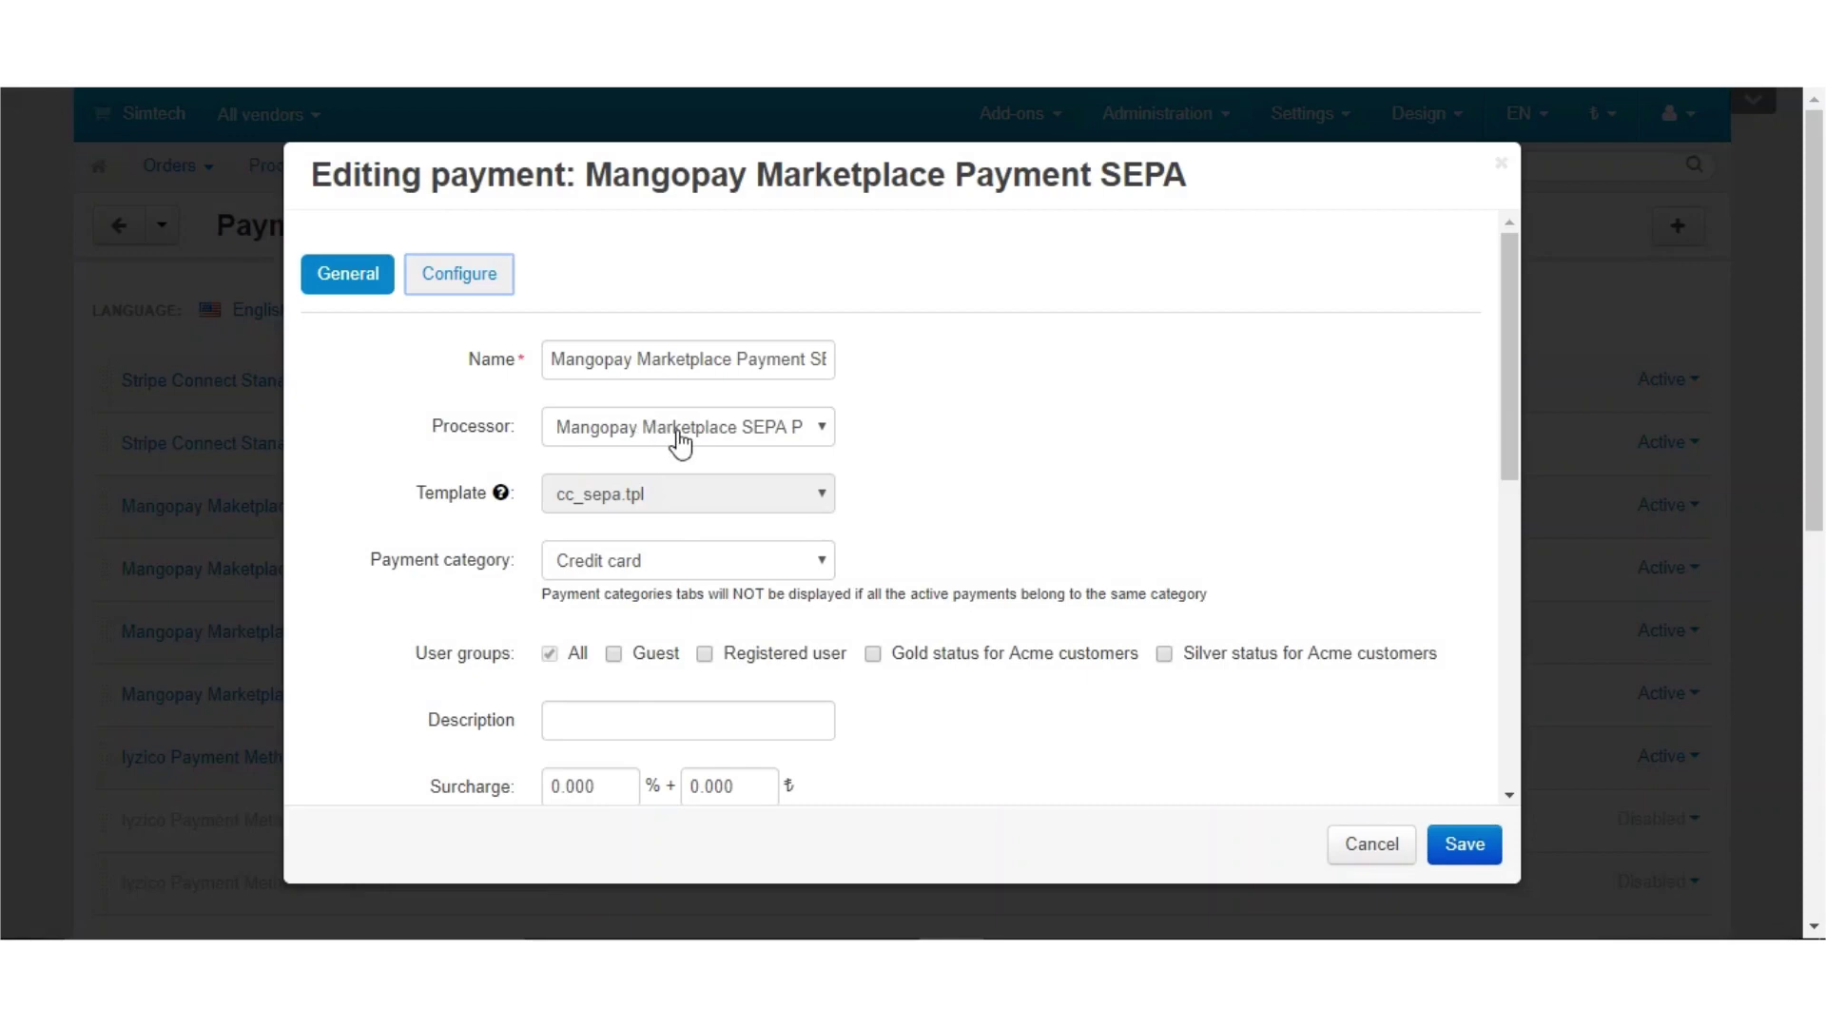
{"action": "left_click", "coordinate": [679, 433]}
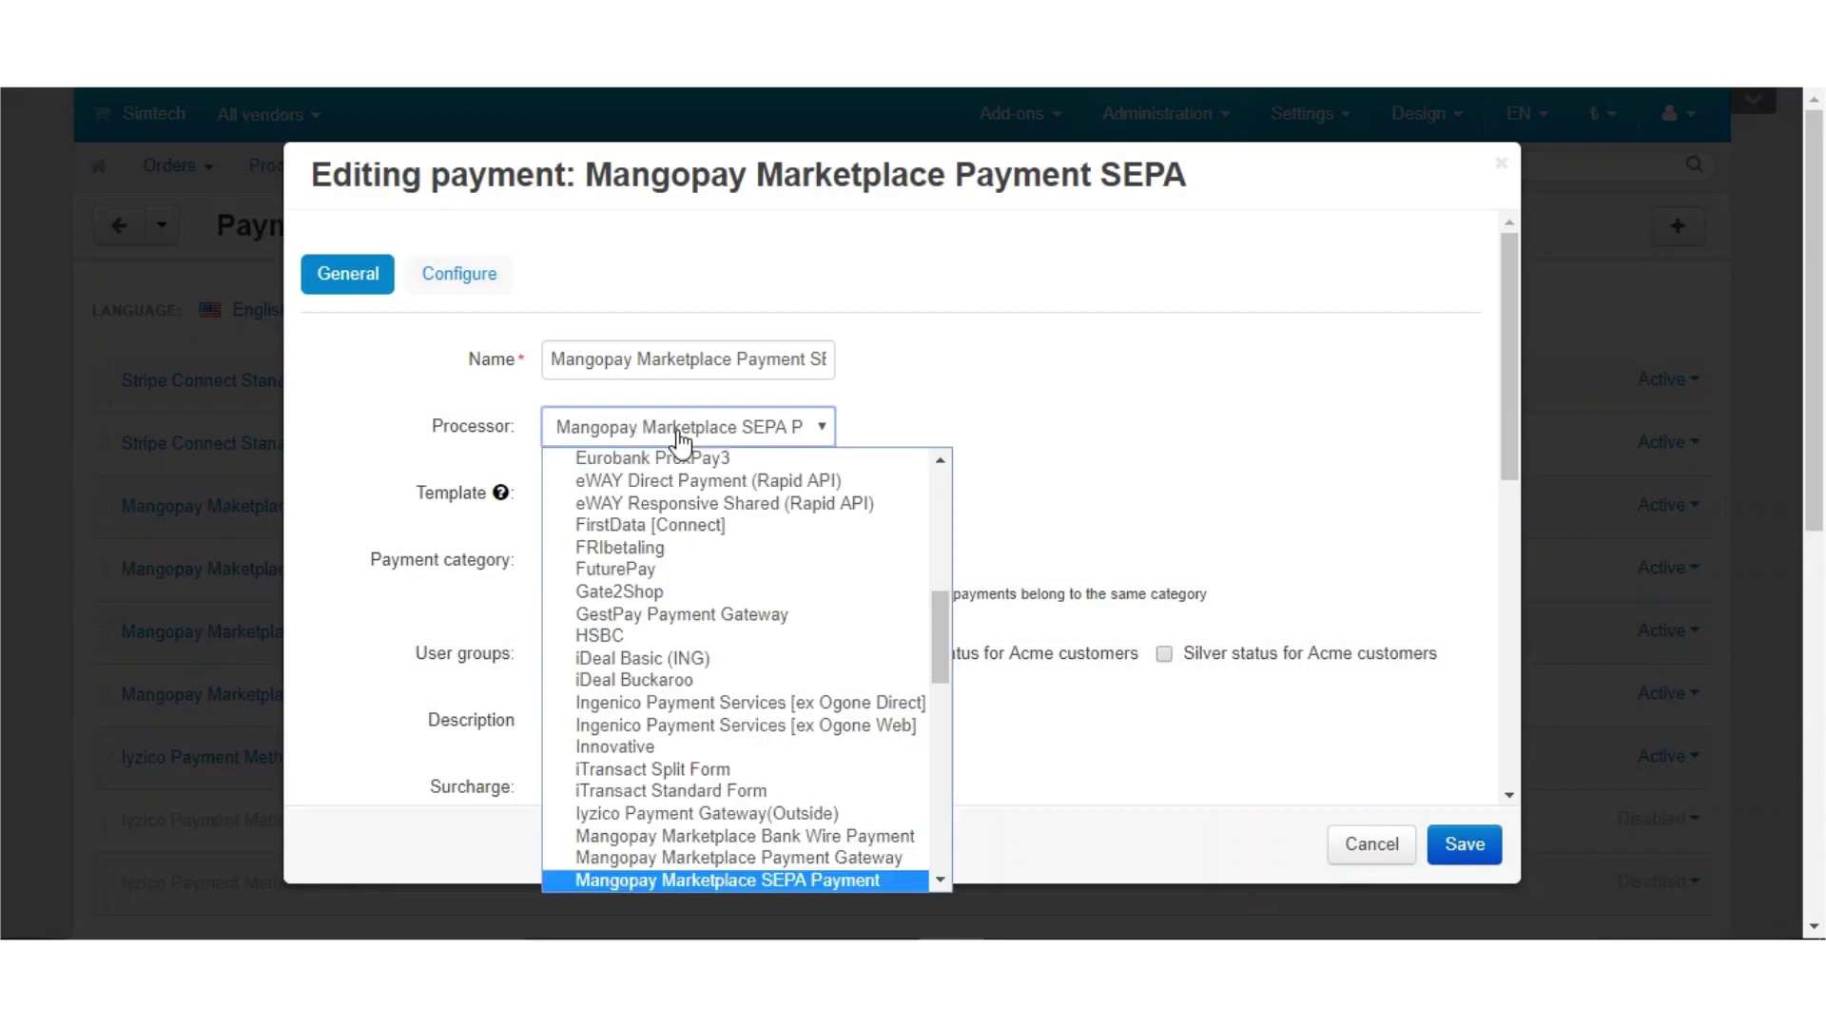
{"action": "left_click", "coordinate": [728, 880]}
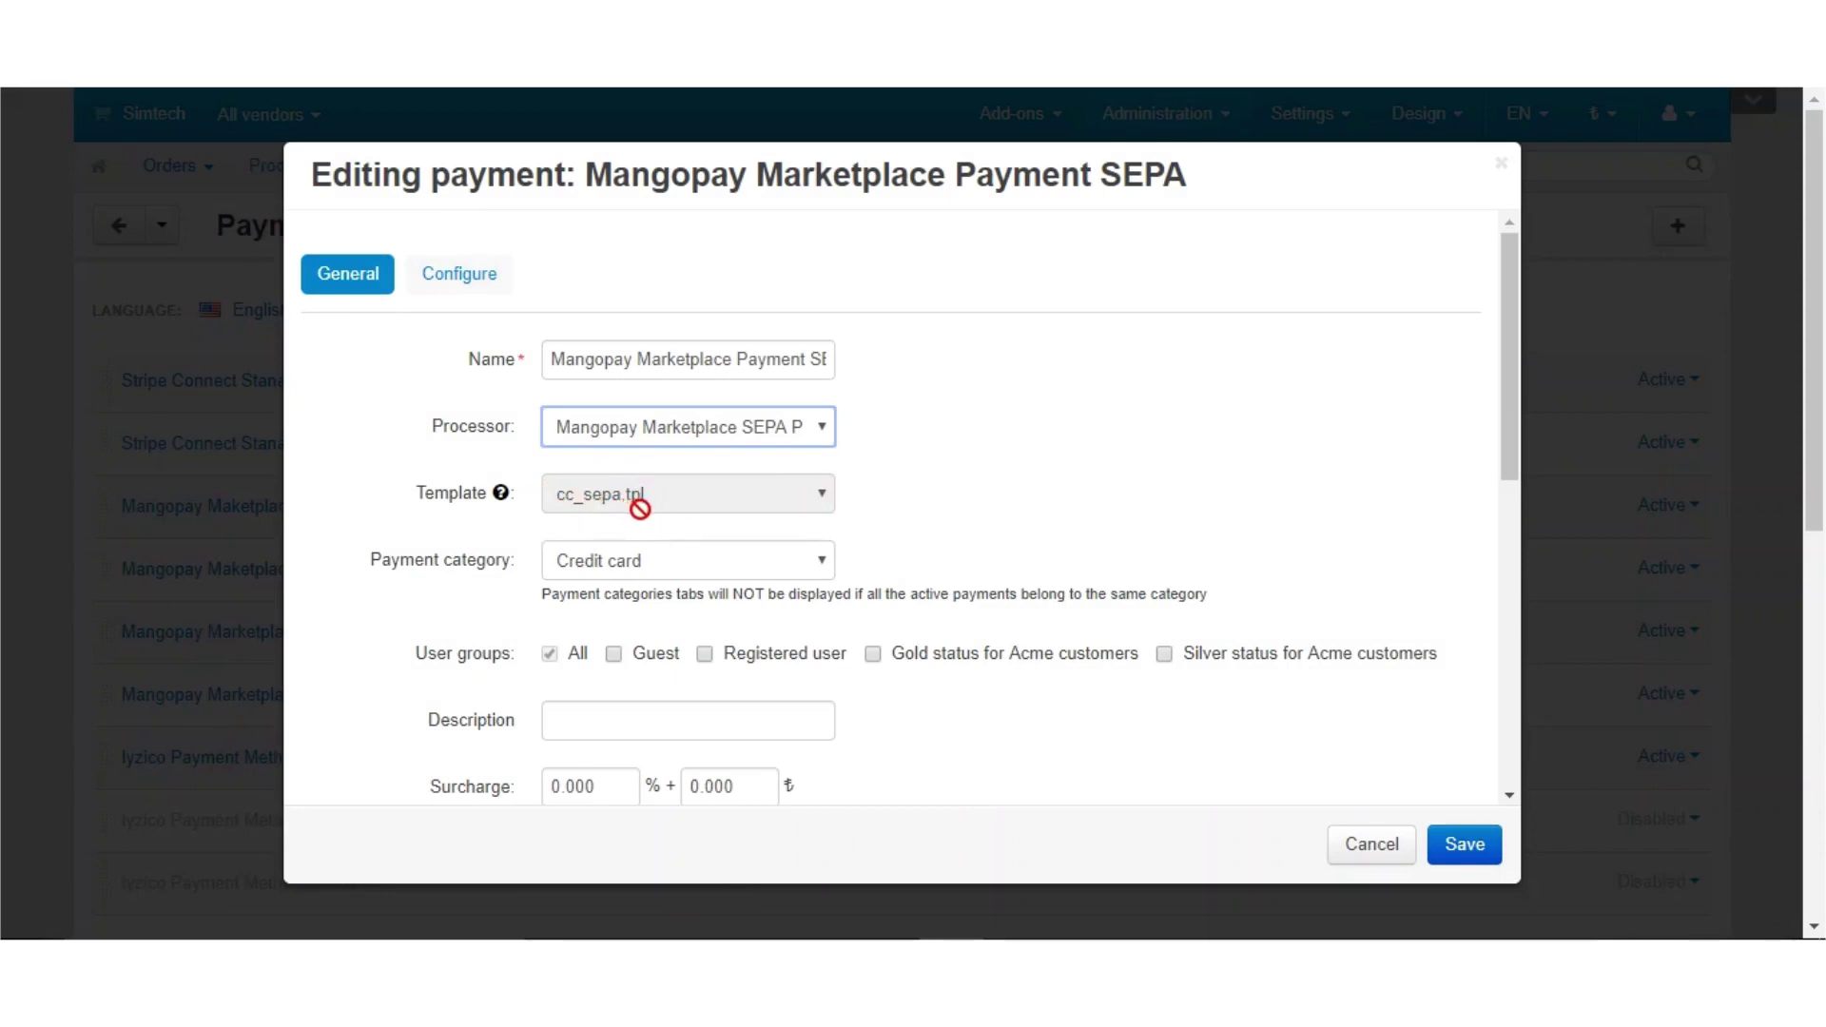
{"action": "left_click", "coordinate": [481, 280]}
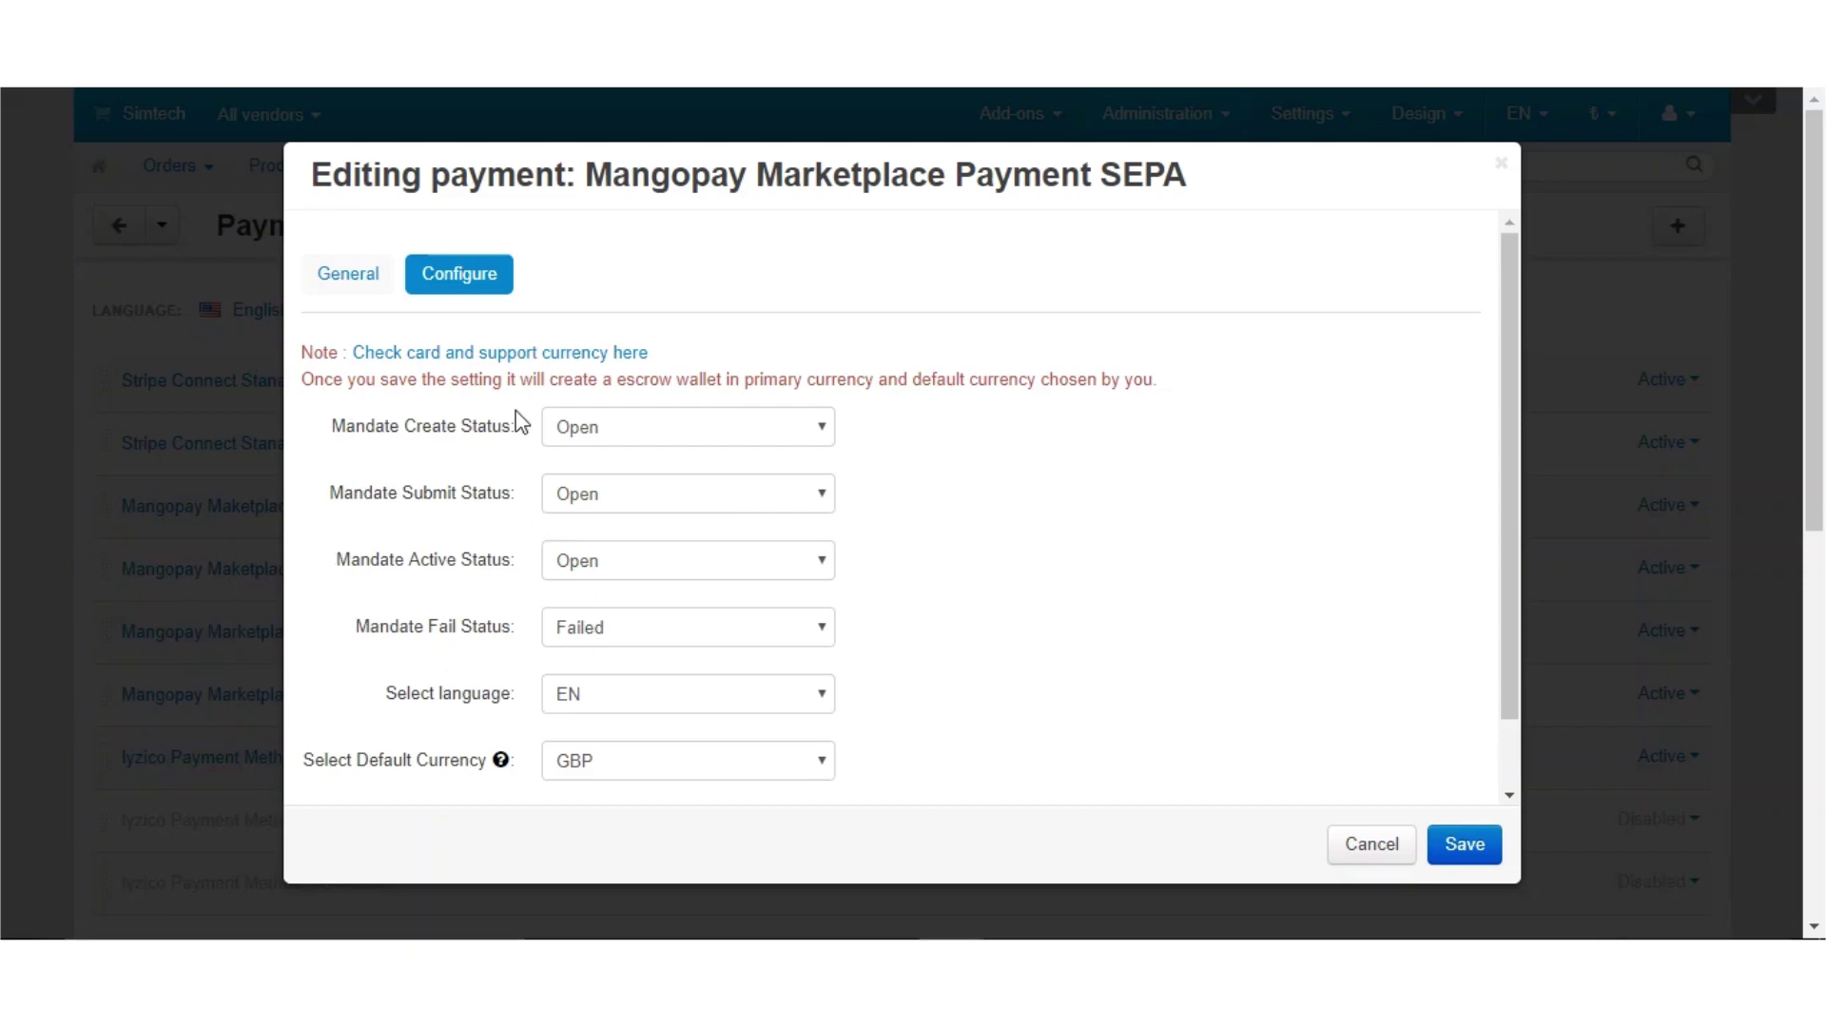
Set the mandate statuses: Create to Open, Submit to Processed, Active to Complete
{"action": "left_click", "coordinate": [642, 435]}
{"action": "left_click", "coordinate": [643, 506]}
{"action": "left_click", "coordinate": [726, 490]}
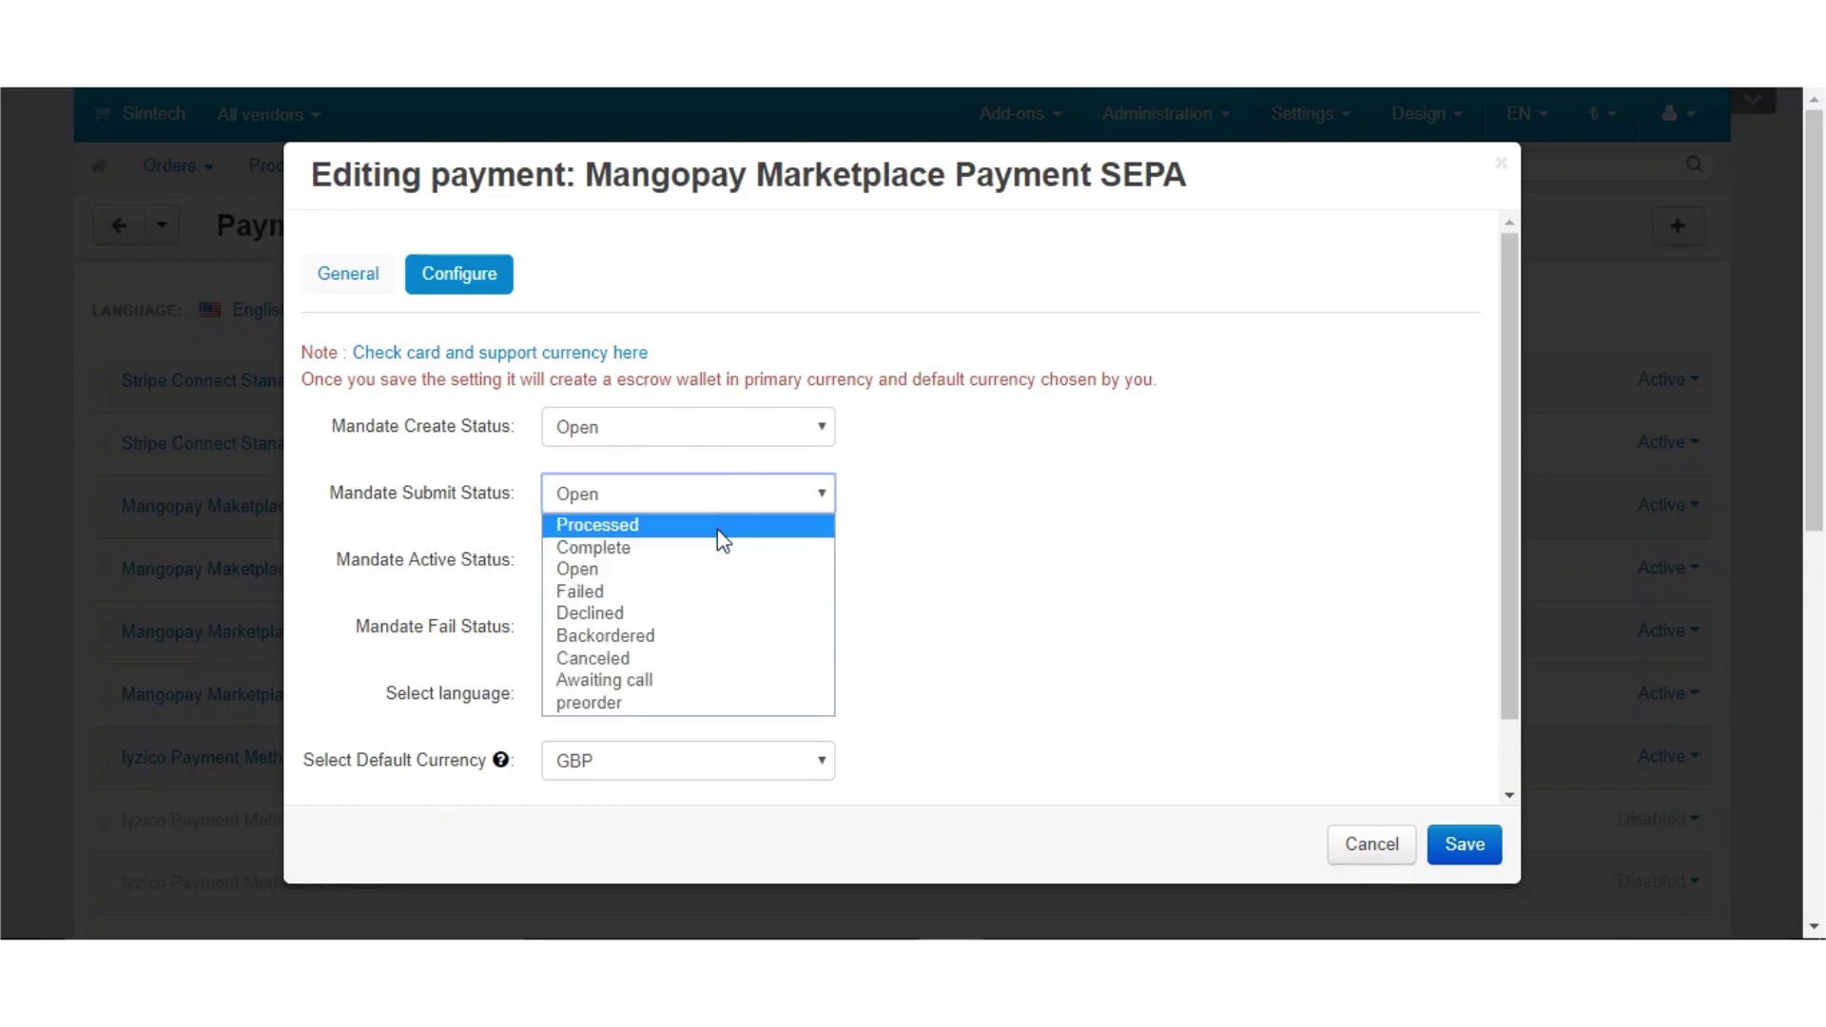
{"action": "left_click", "coordinate": [746, 526]}
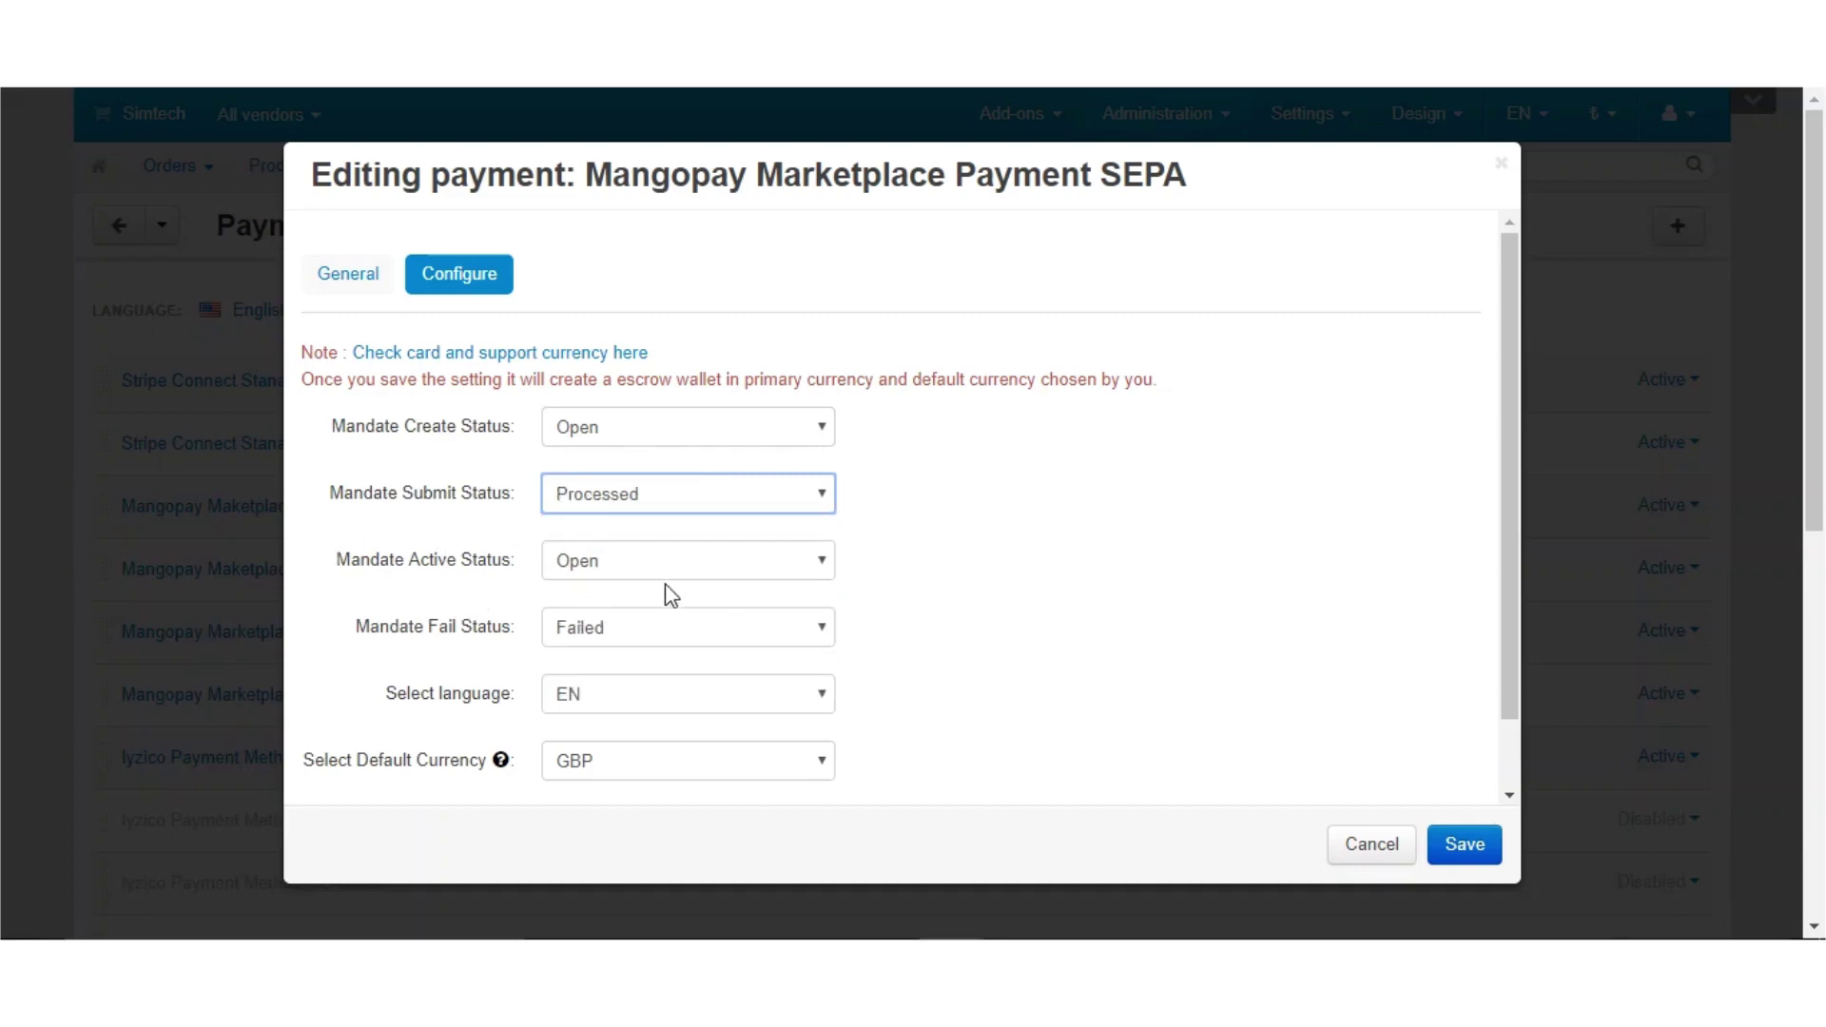
{"action": "left_click", "coordinate": [693, 582]}
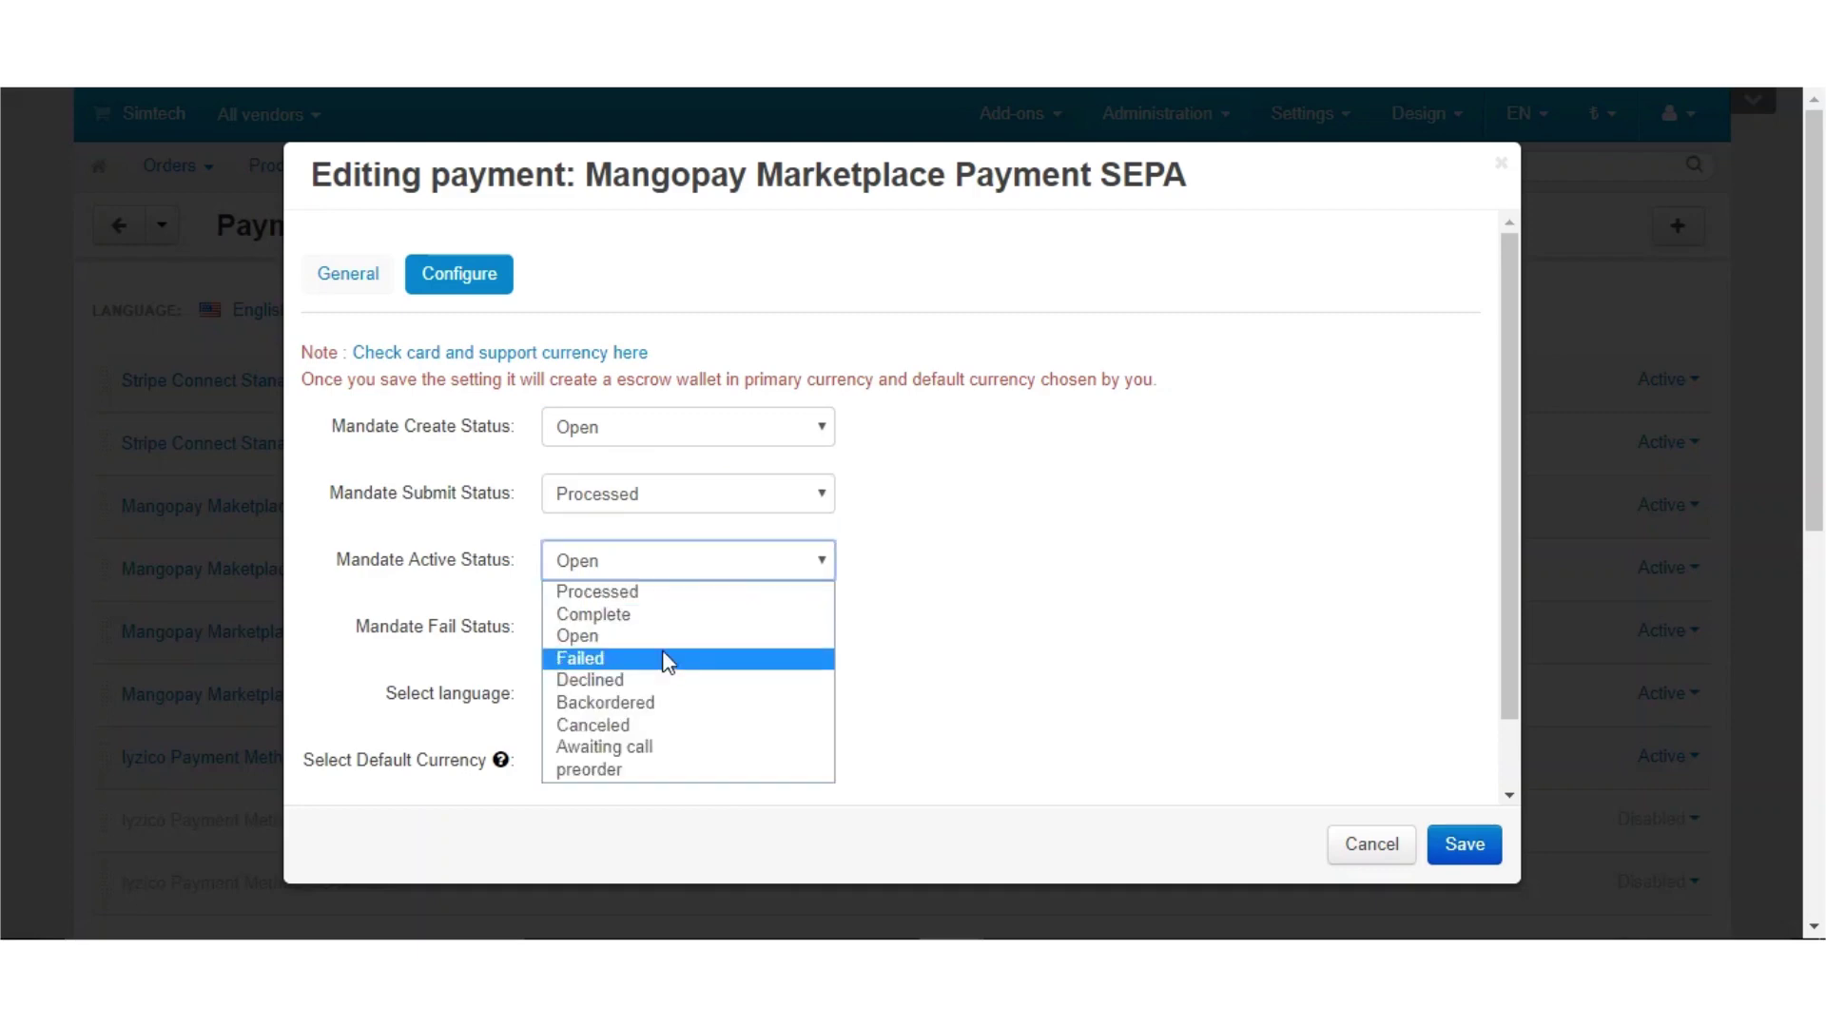
{"action": "left_click", "coordinate": [687, 614]}
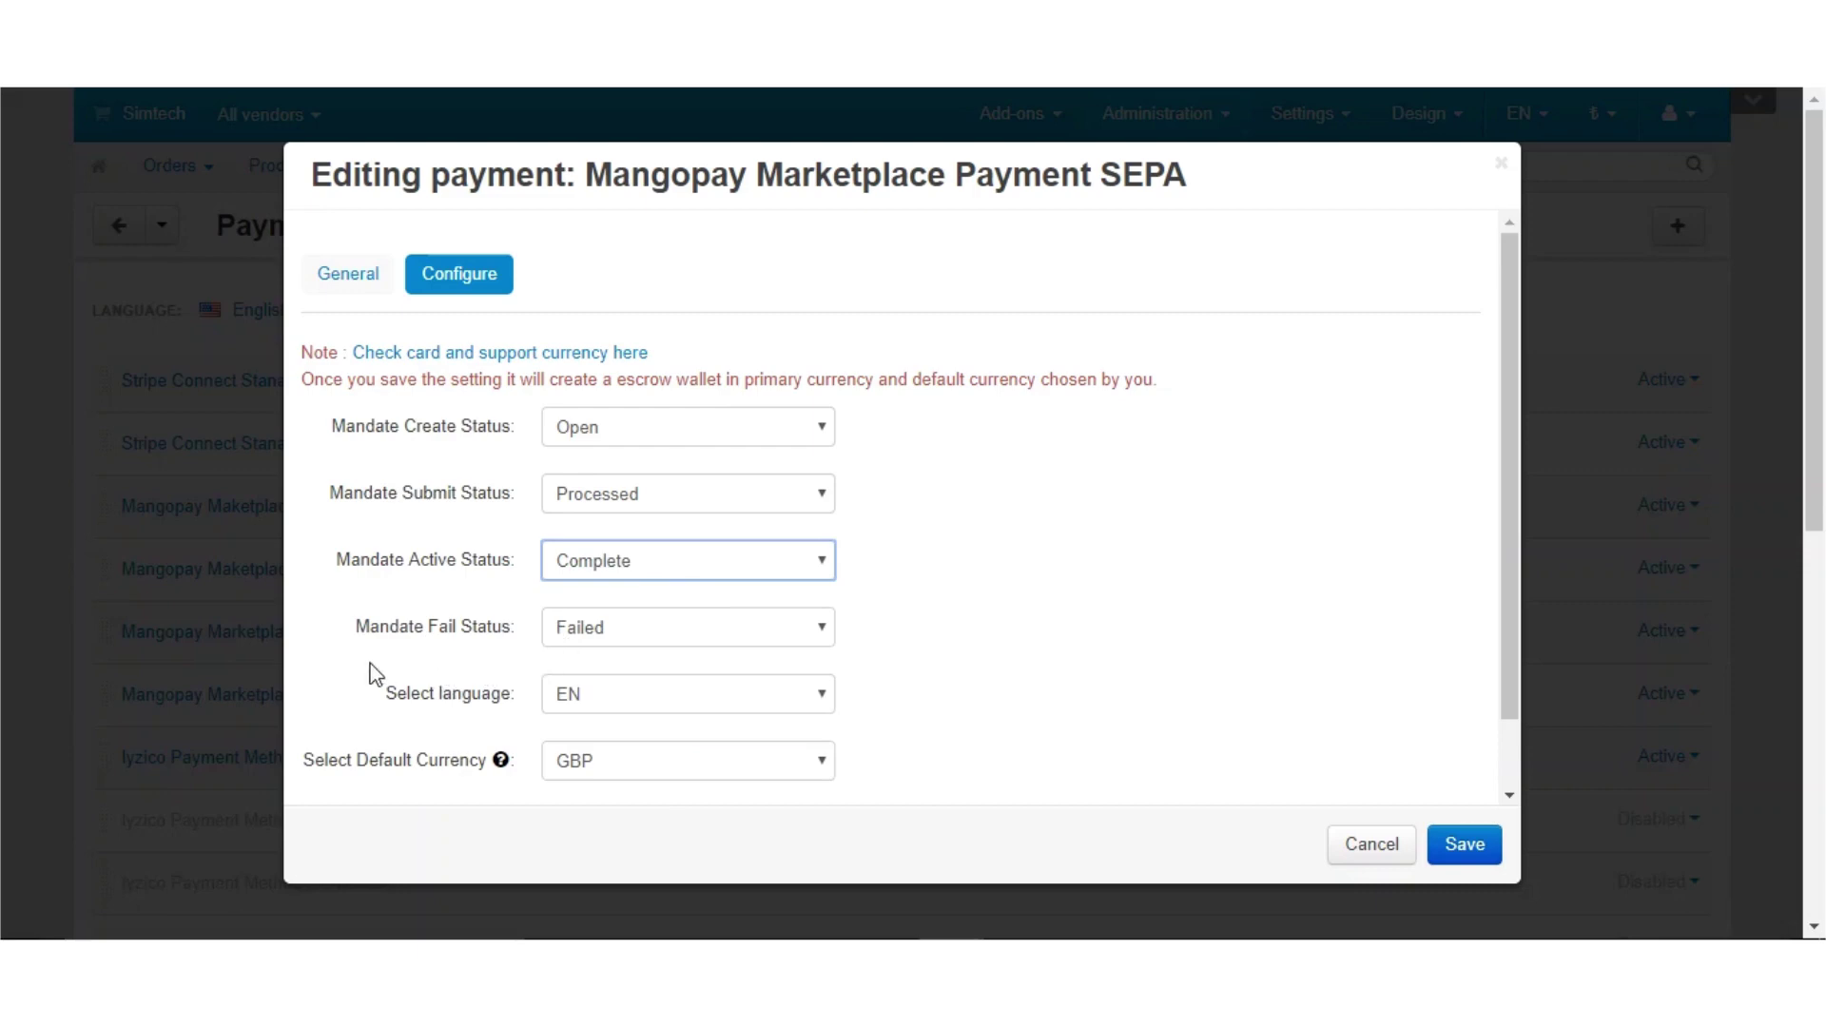
Set Mandate Fail Status to Failed and save the SEPA payment settings
{"action": "left_click", "coordinate": [720, 646]}
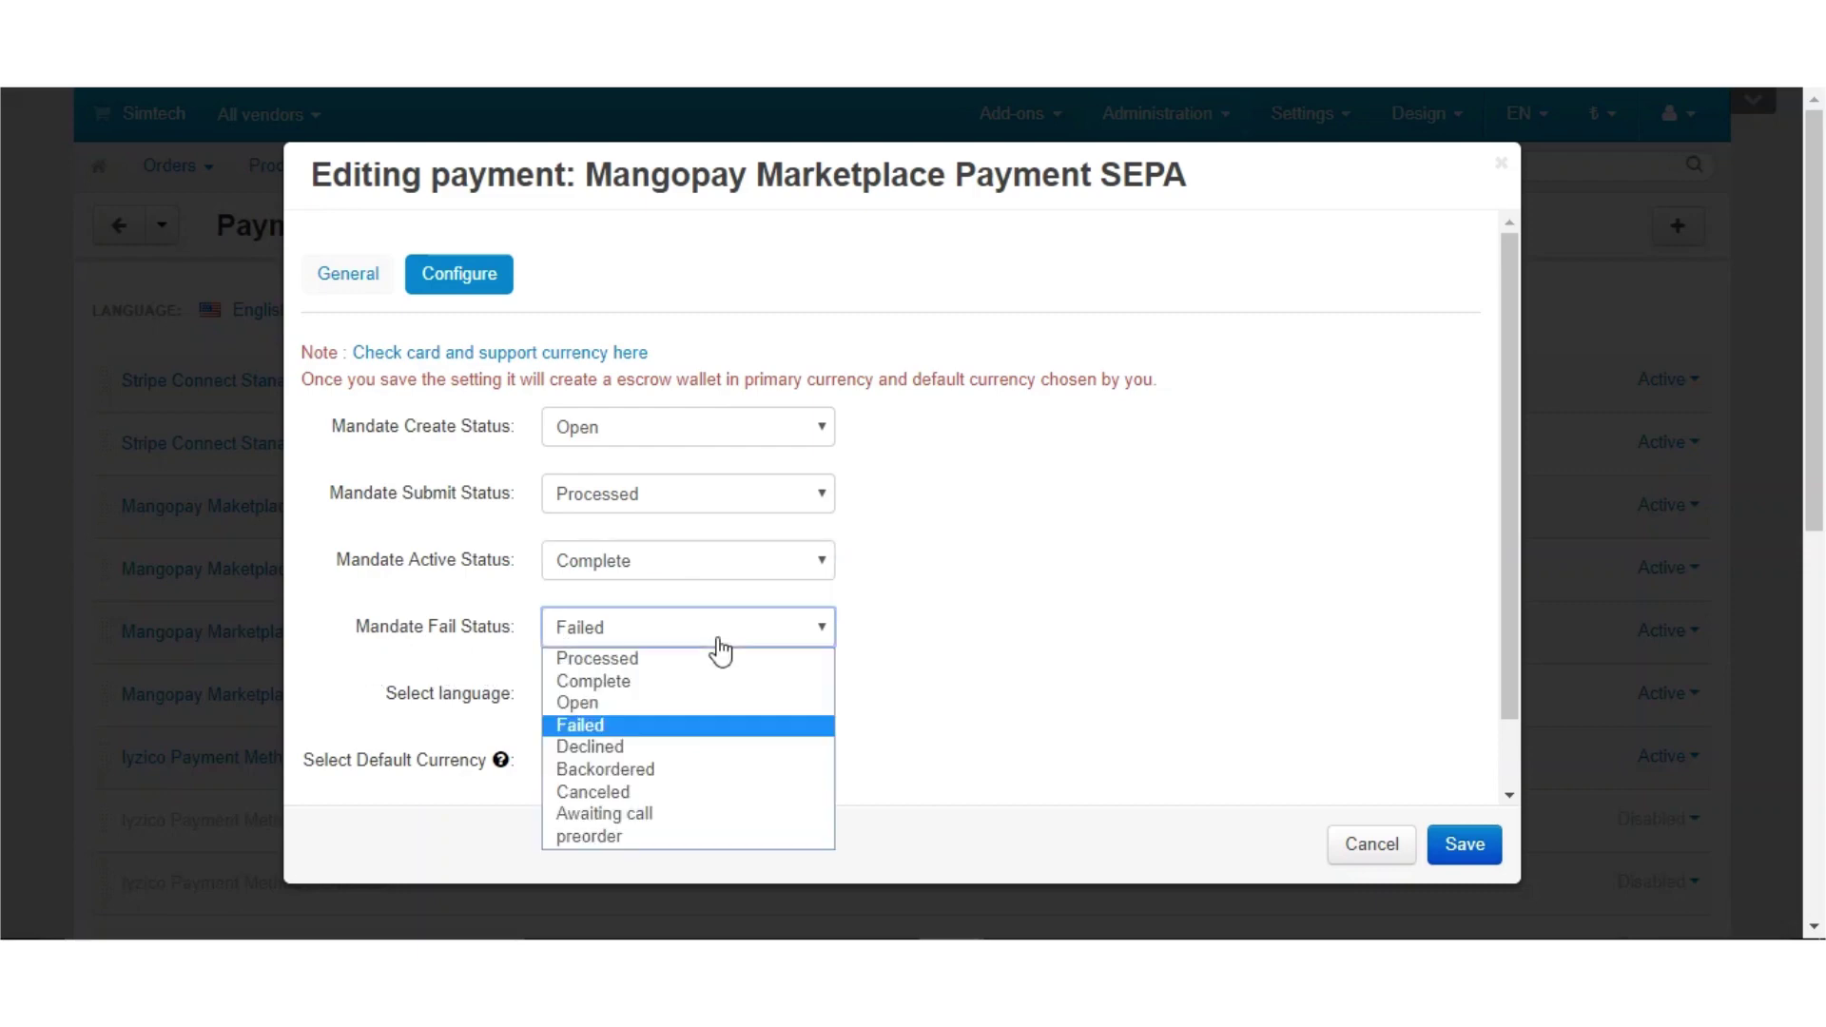
{"action": "left_click", "coordinate": [729, 725]}
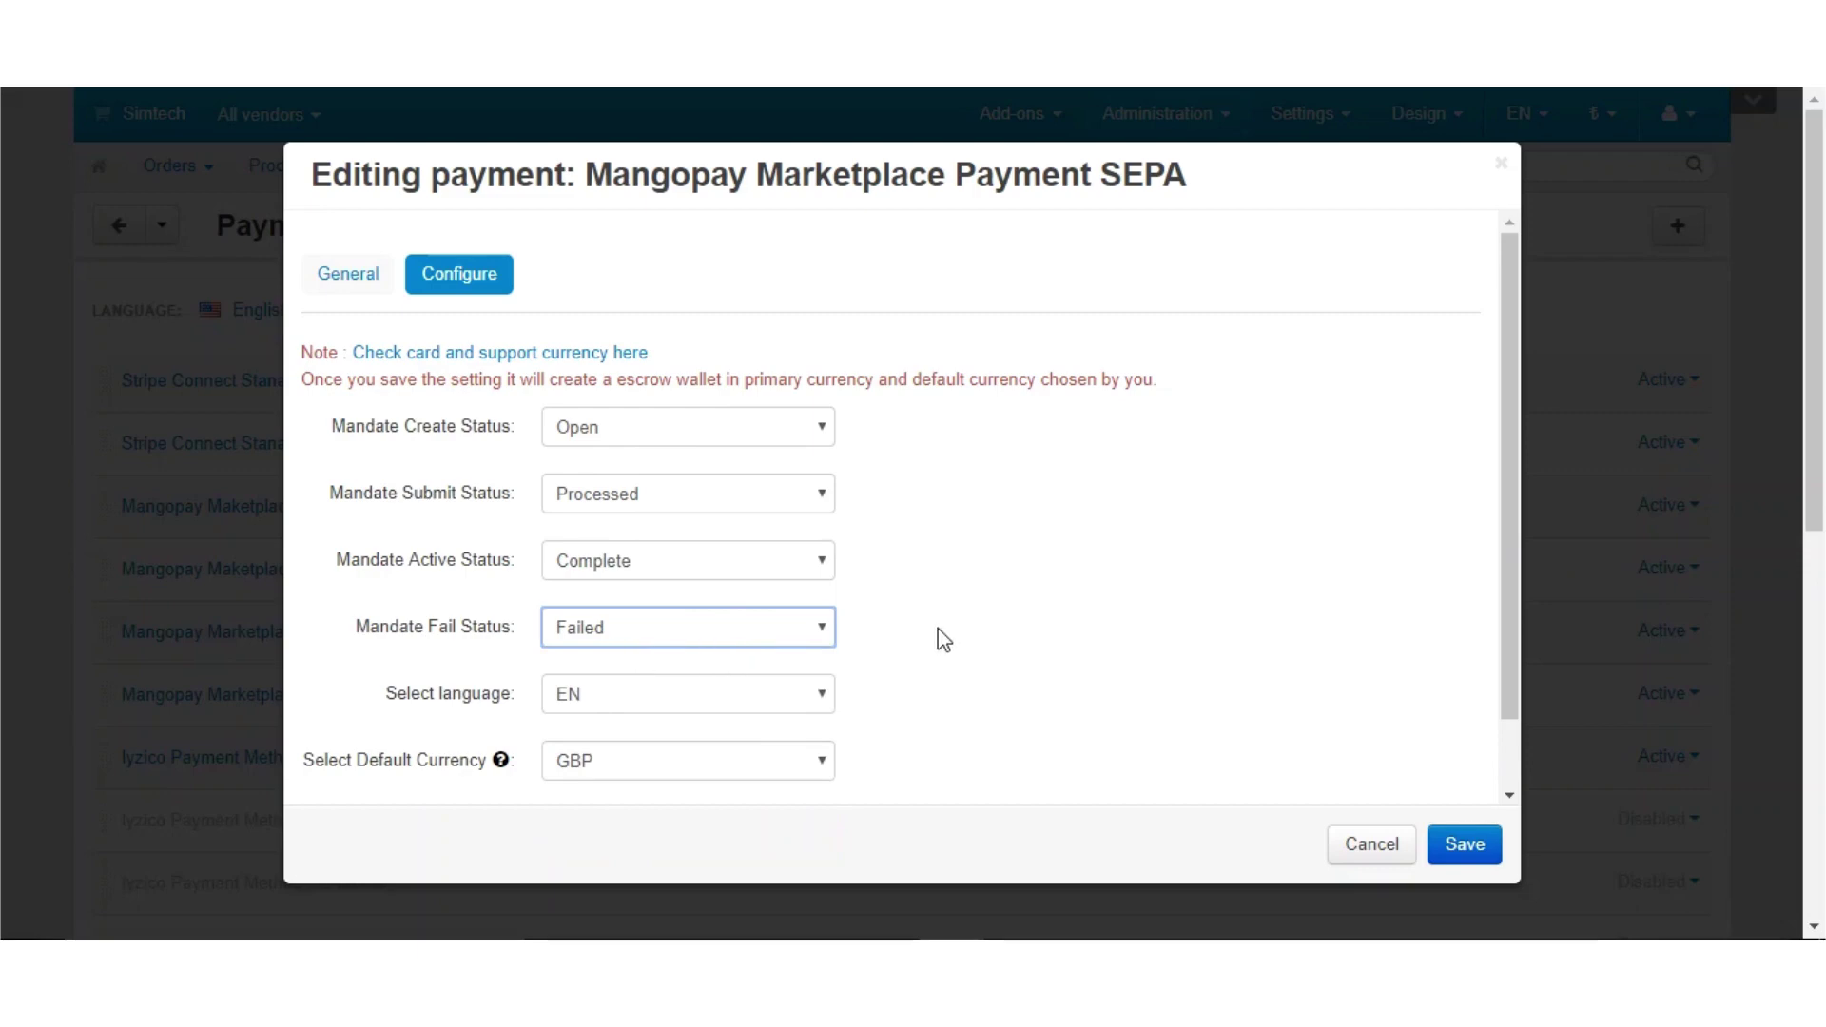
{"action": "scroll", "coordinate": [942, 637], "scroll_direction": "down", "scroll_amount": 3}
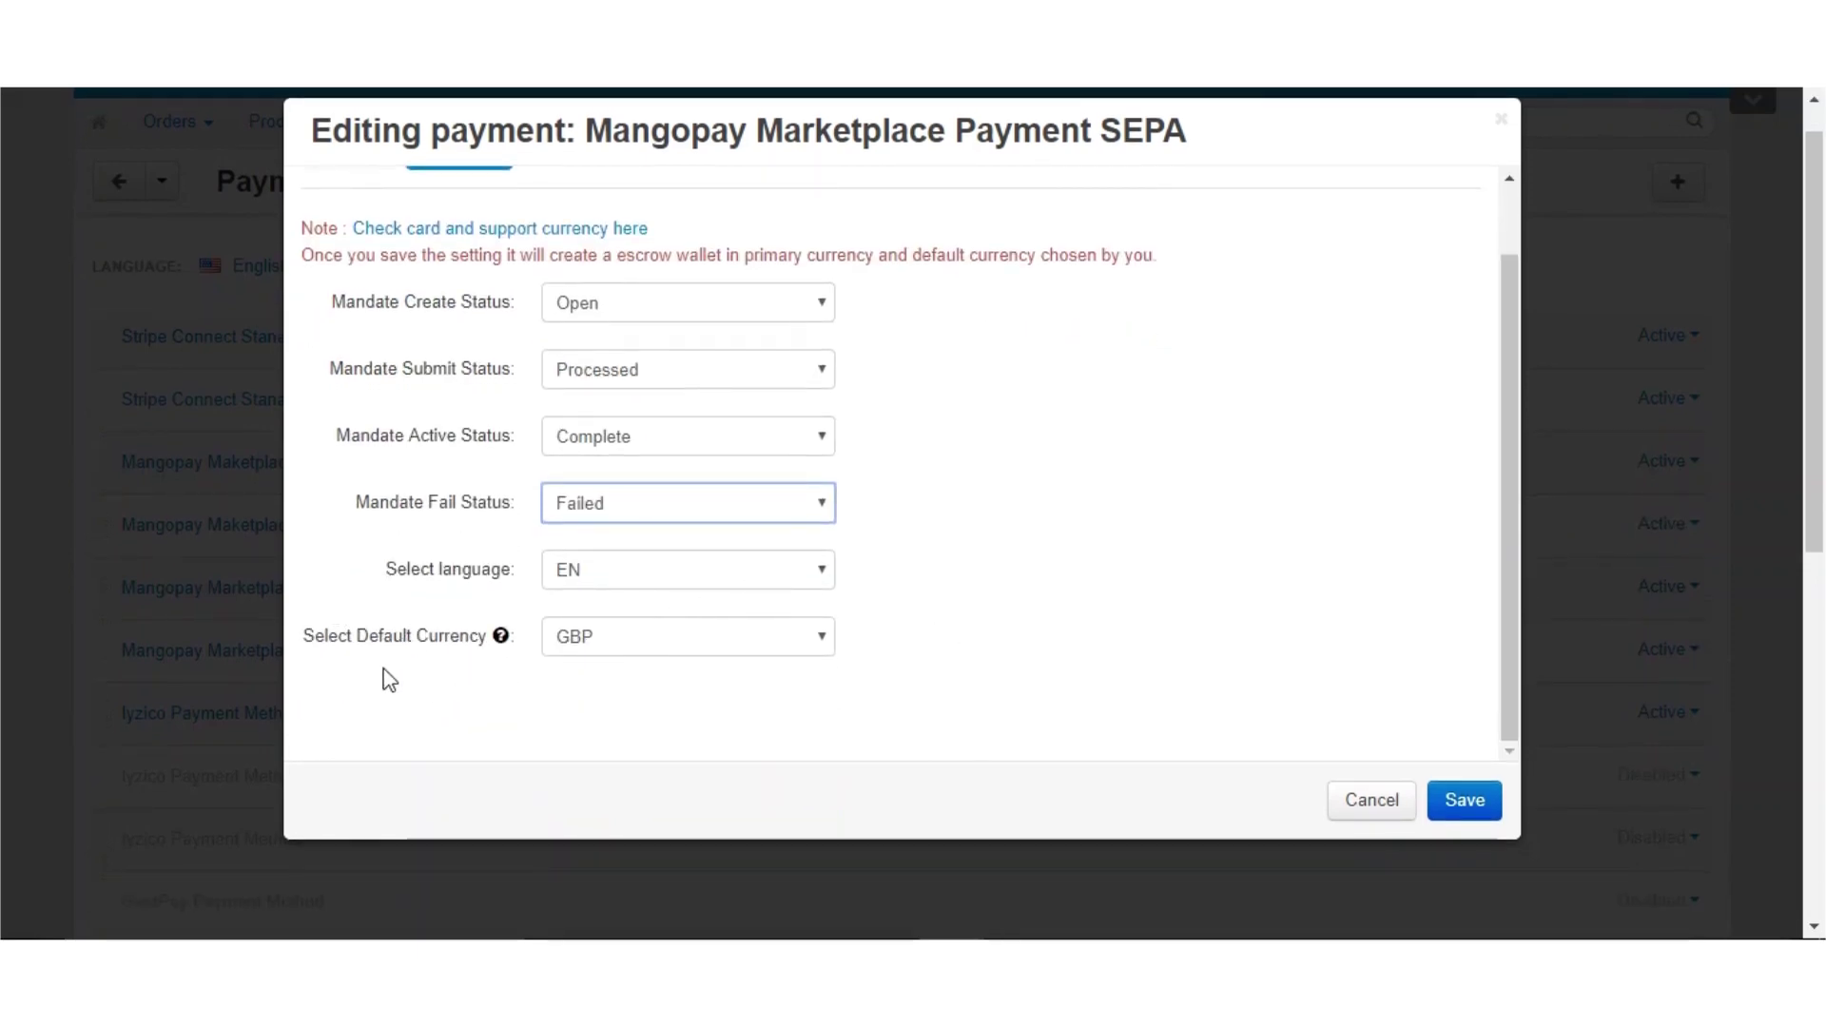
{"action": "scroll", "coordinate": [930, 599], "scroll_direction": "up", "scroll_amount": 2}
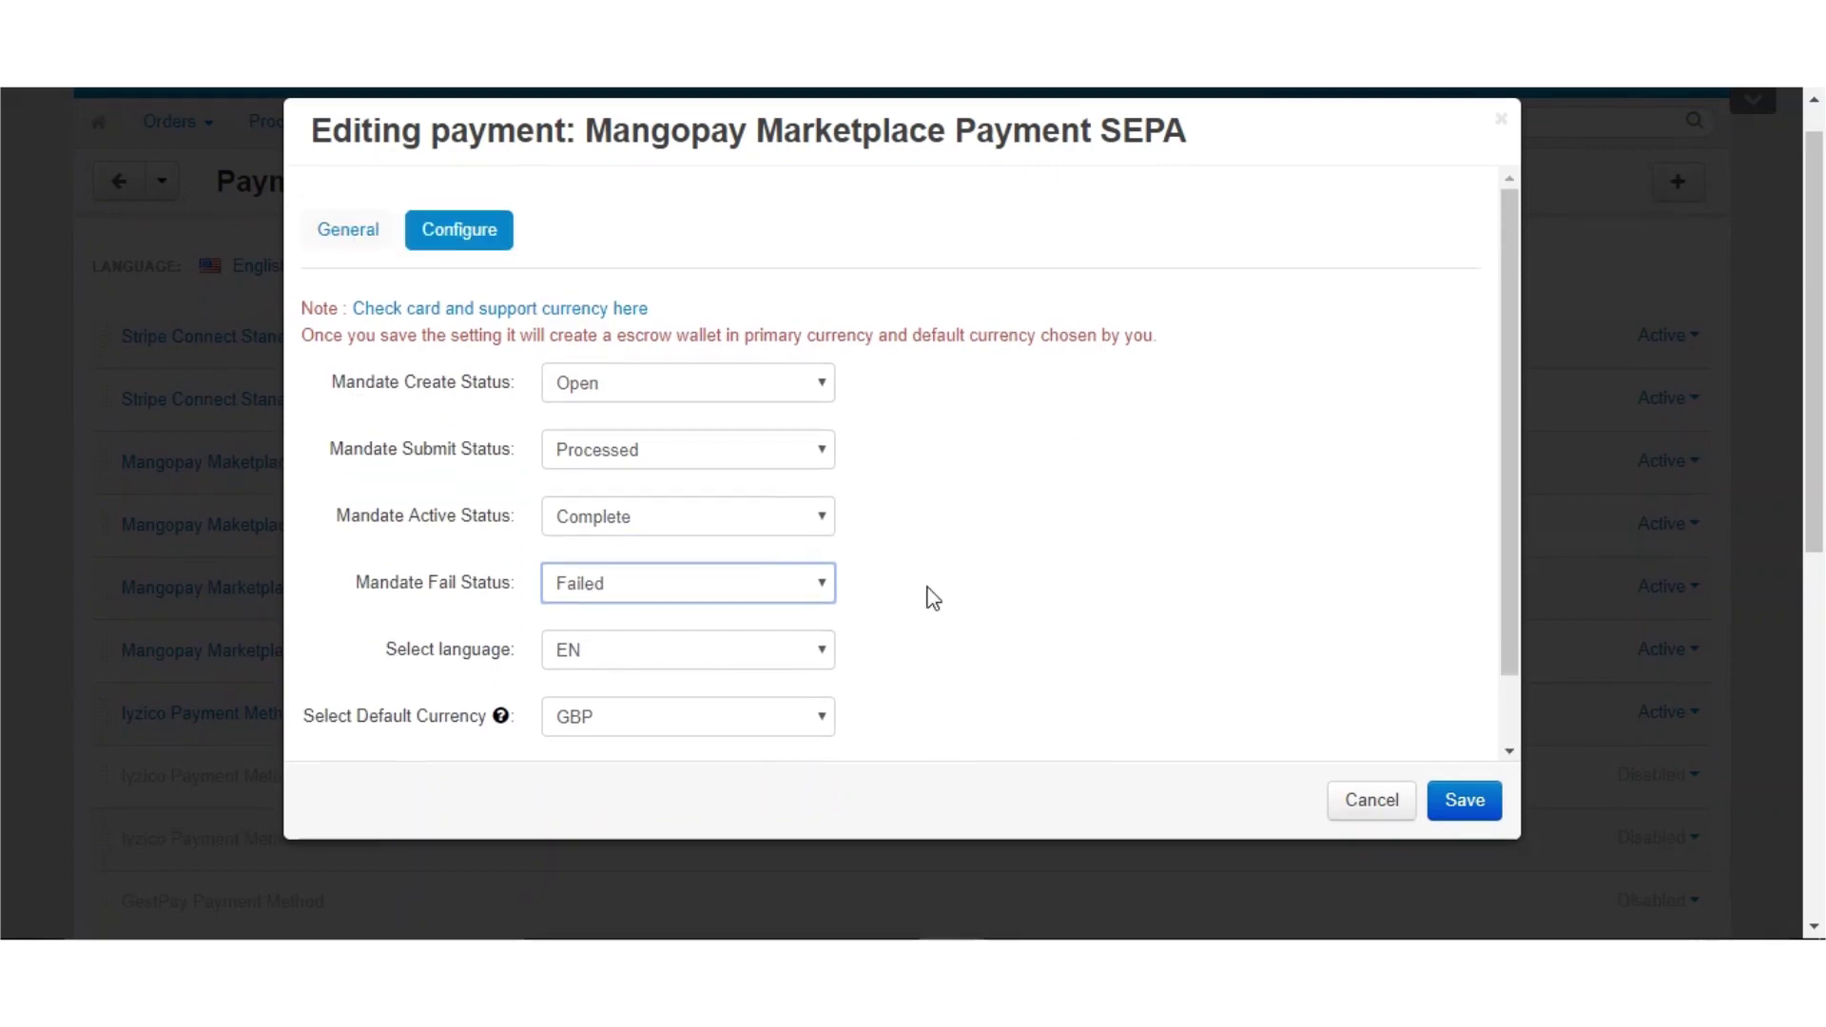
{"action": "left_click", "coordinate": [1460, 805]}
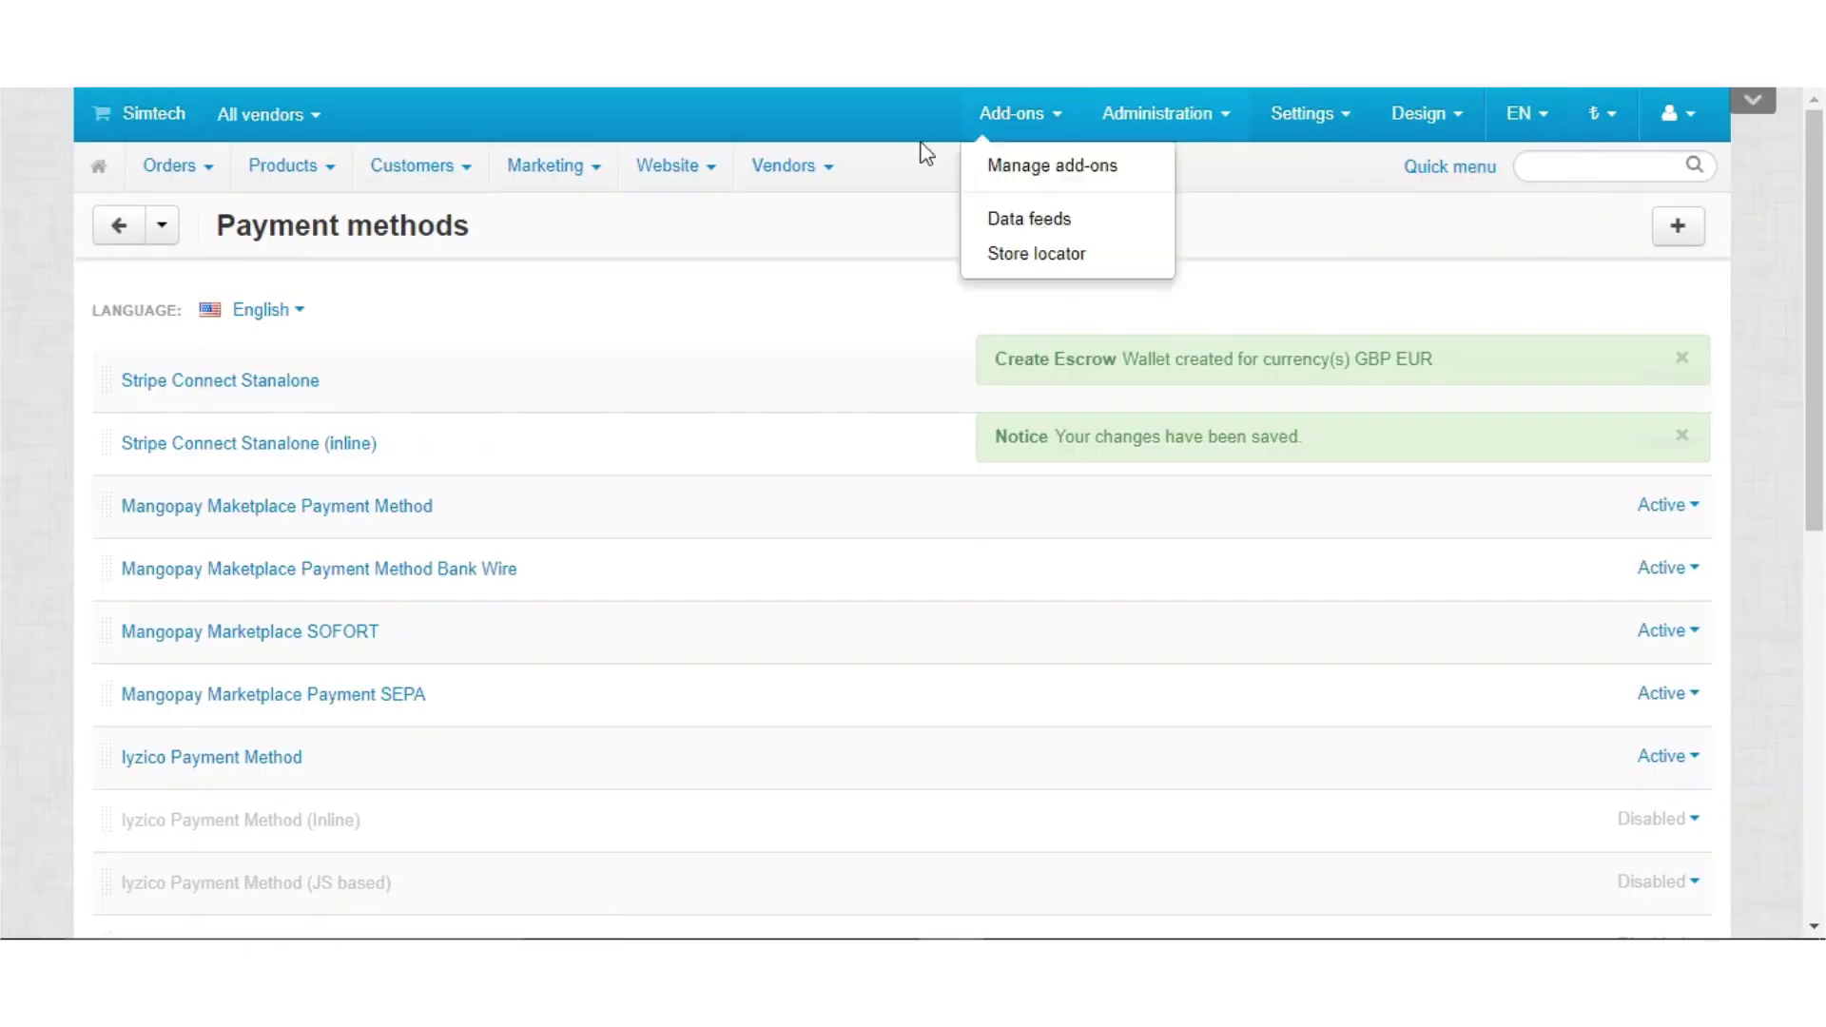
{"action": "mouse_move", "coordinate": [669, 188]}
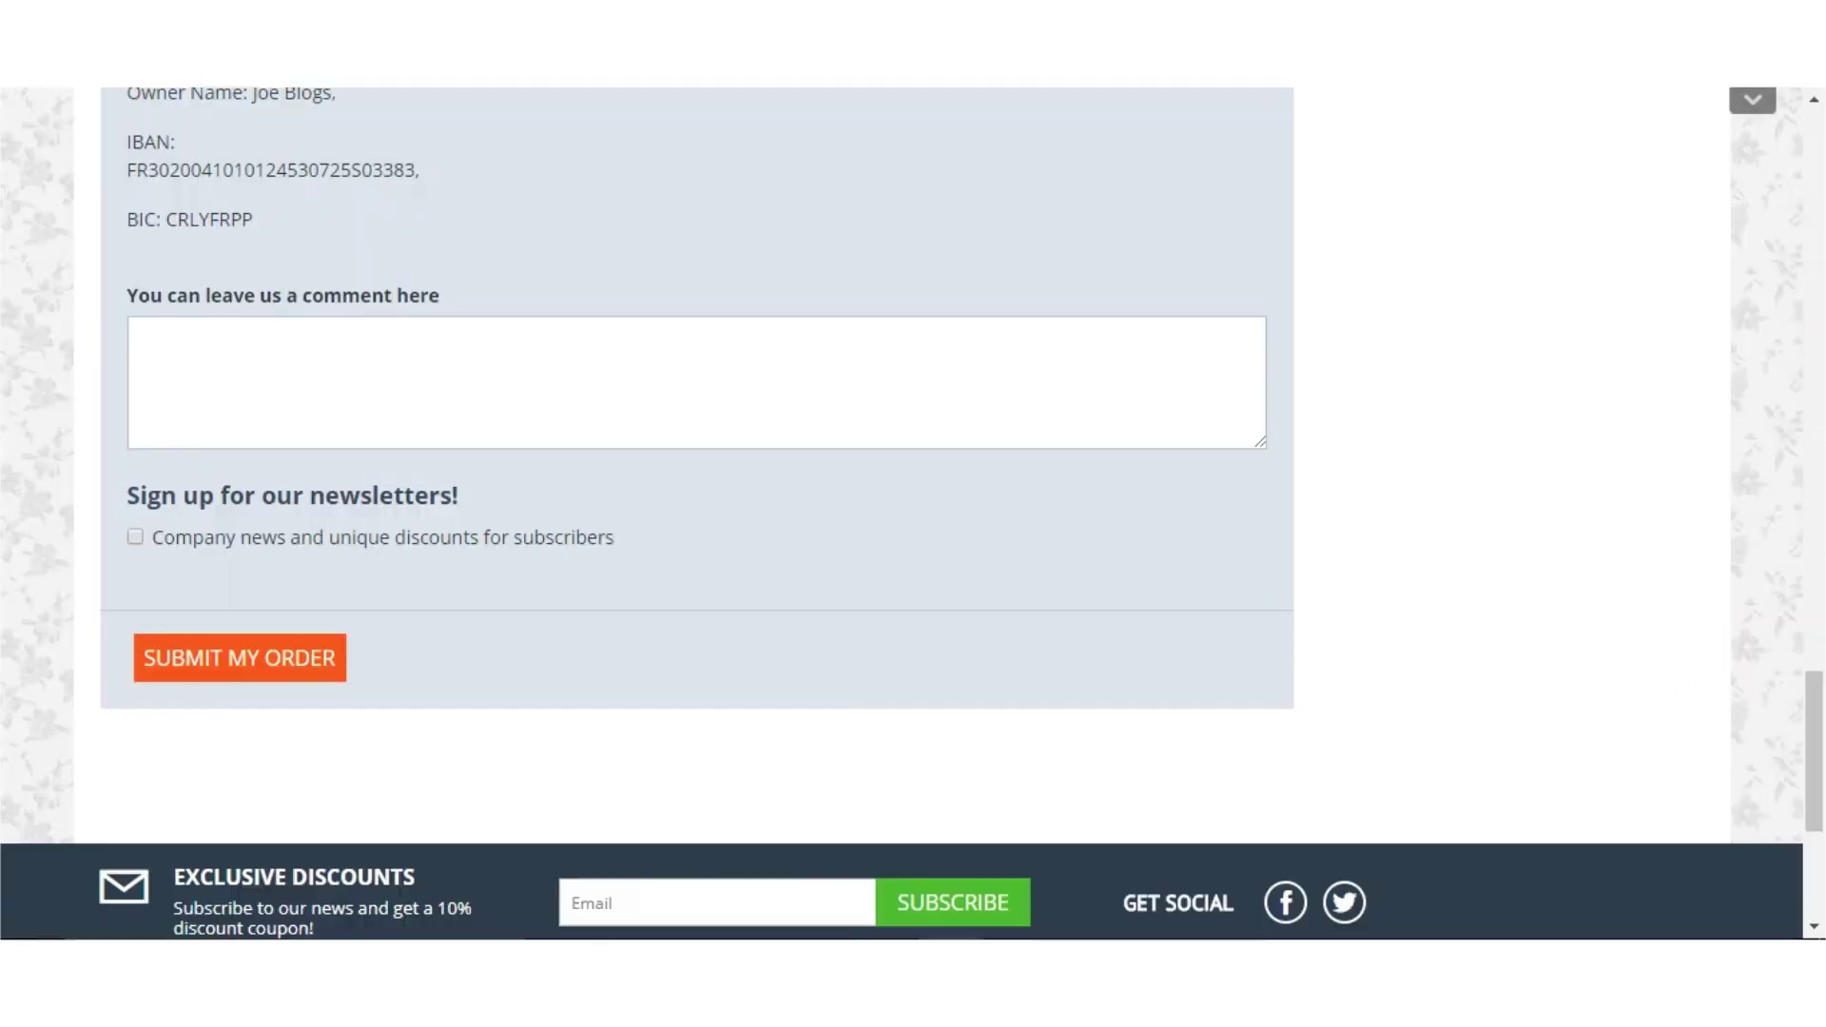
In the SEPA checkout form, keep the saved bank details choice on a new bank entry
{"action": "scroll", "coordinate": [575, 300], "scroll_direction": "up", "scroll_amount": 20}
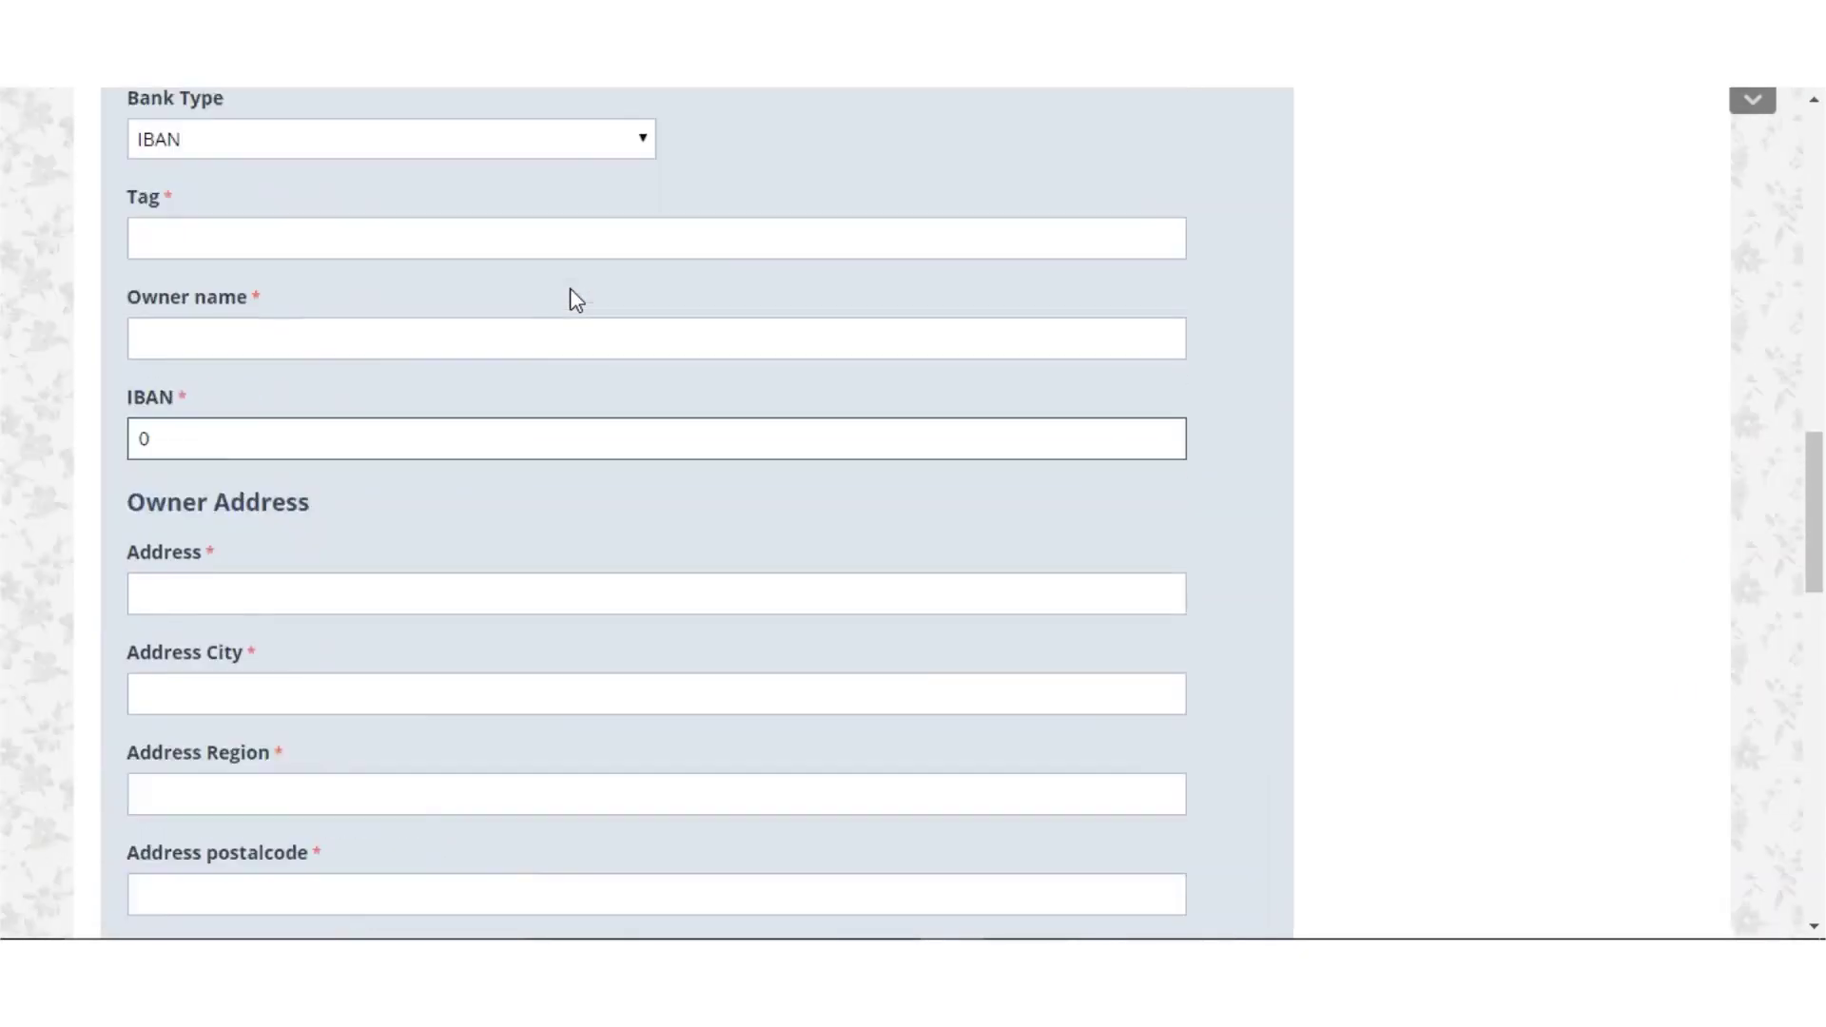
{"action": "scroll", "coordinate": [569, 292], "scroll_direction": "up", "scroll_amount": 6}
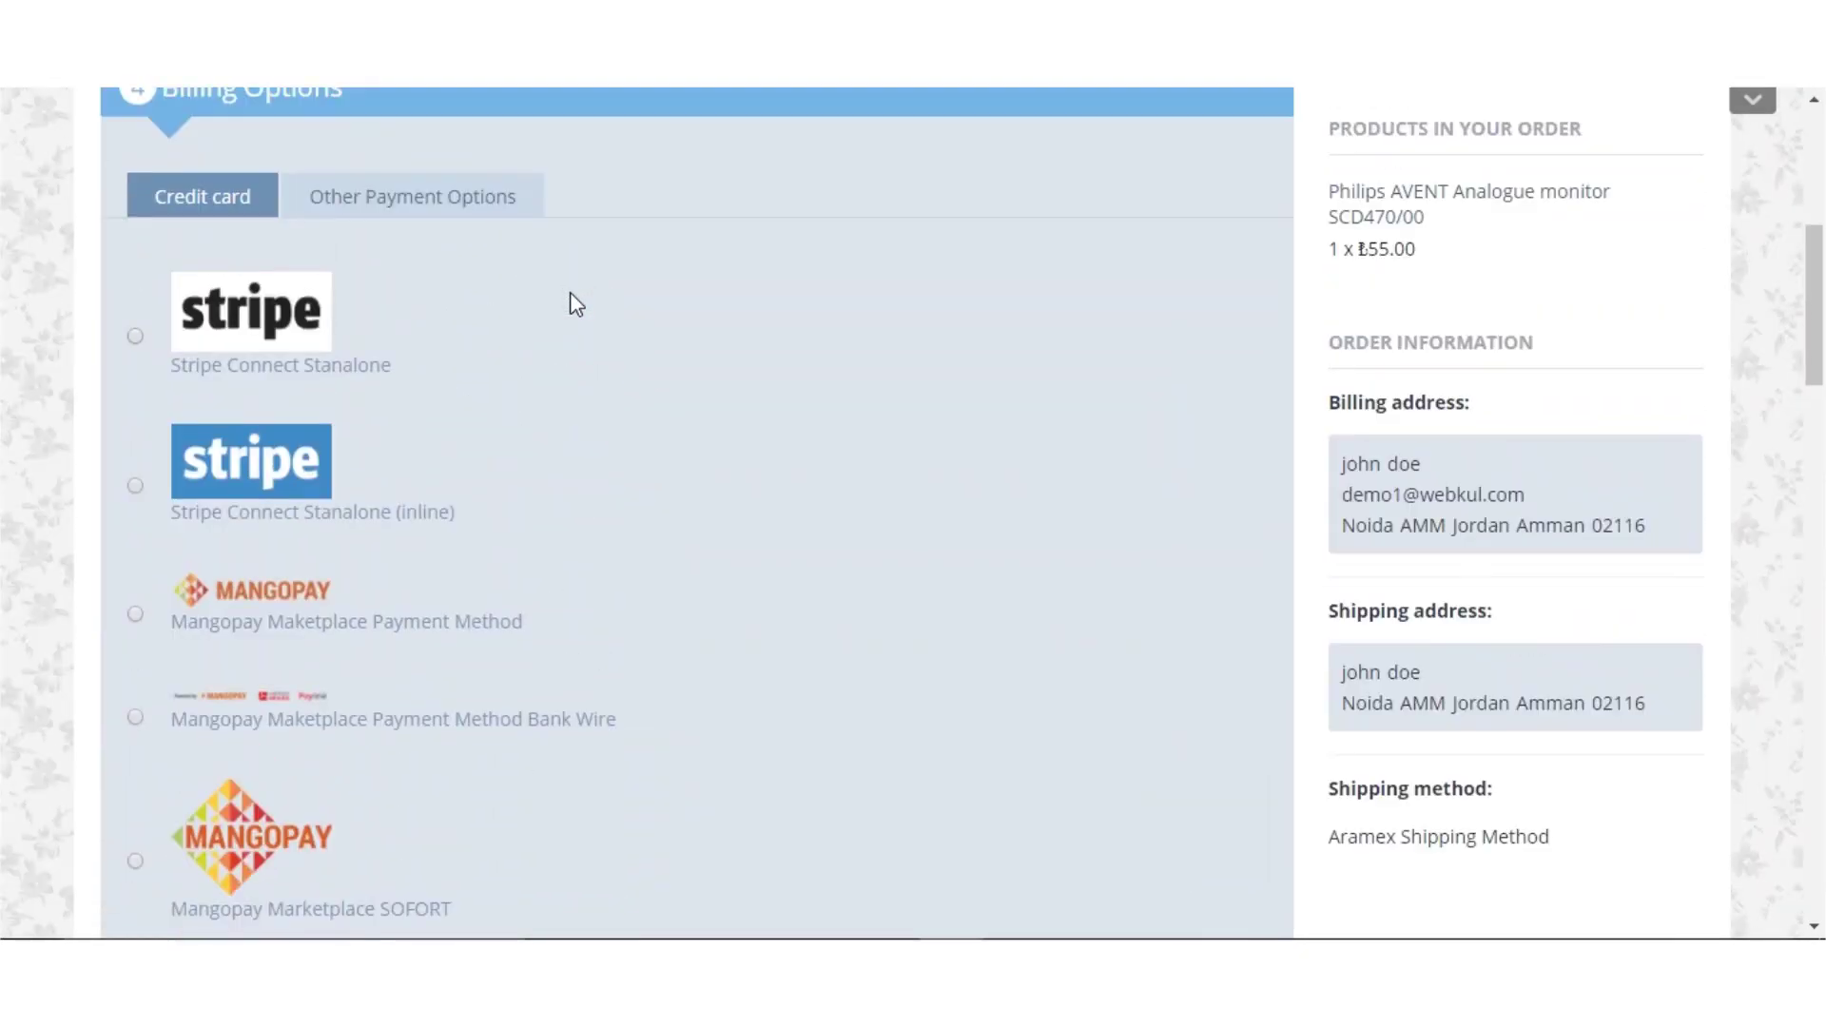
{"action": "scroll", "coordinate": [571, 299], "scroll_direction": "down", "scroll_amount": 5}
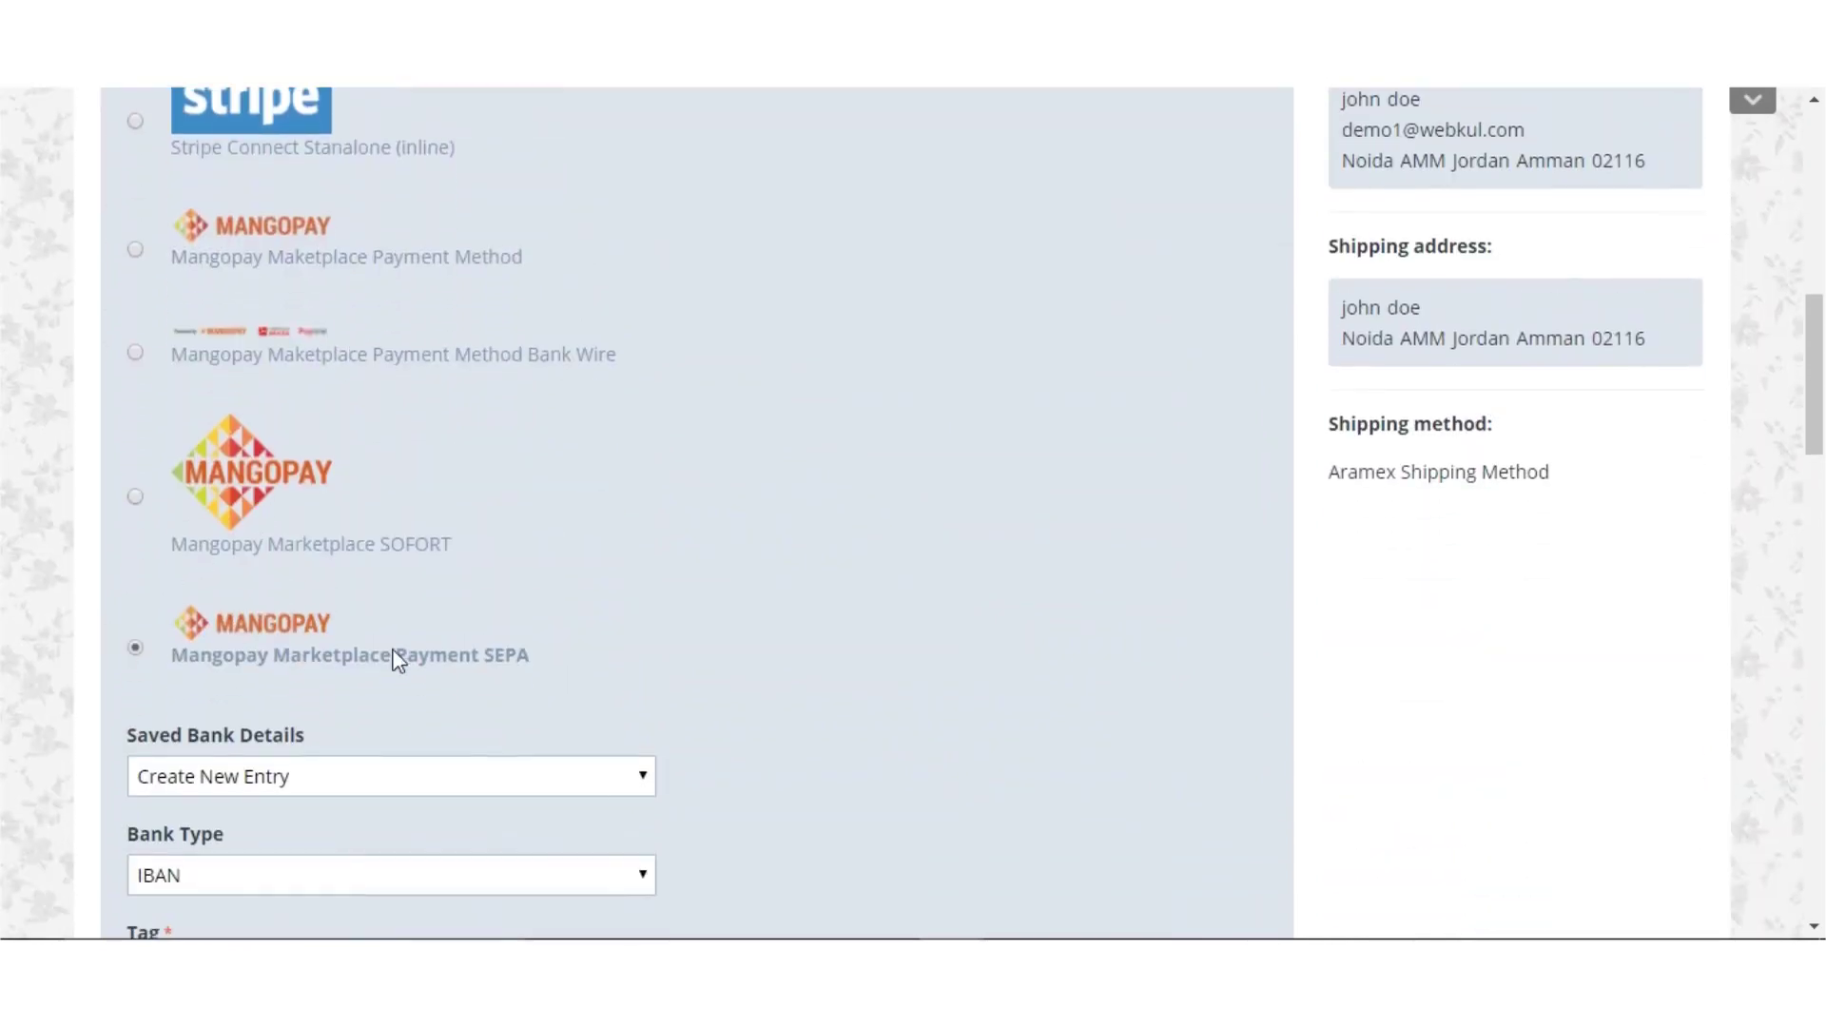
{"action": "scroll", "coordinate": [818, 631], "scroll_direction": "down", "scroll_amount": 5}
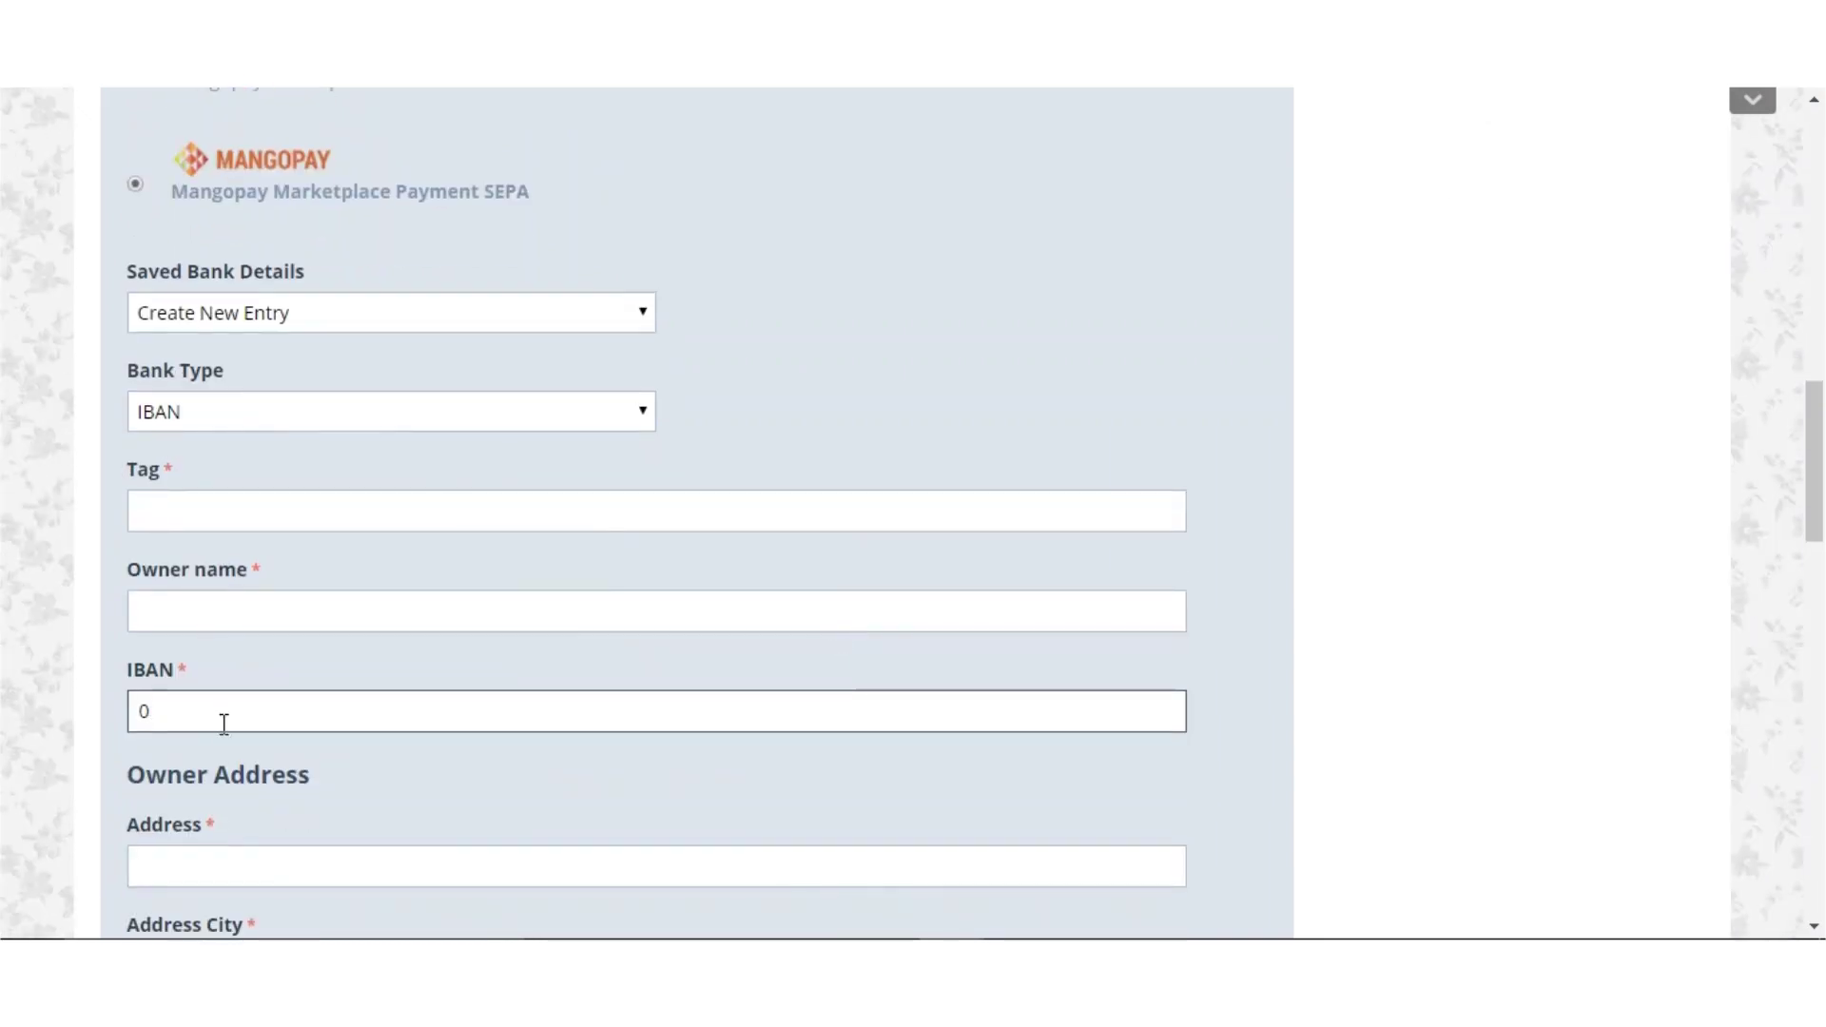
{"action": "scroll", "coordinate": [506, 788], "scroll_direction": "down", "scroll_amount": 4}
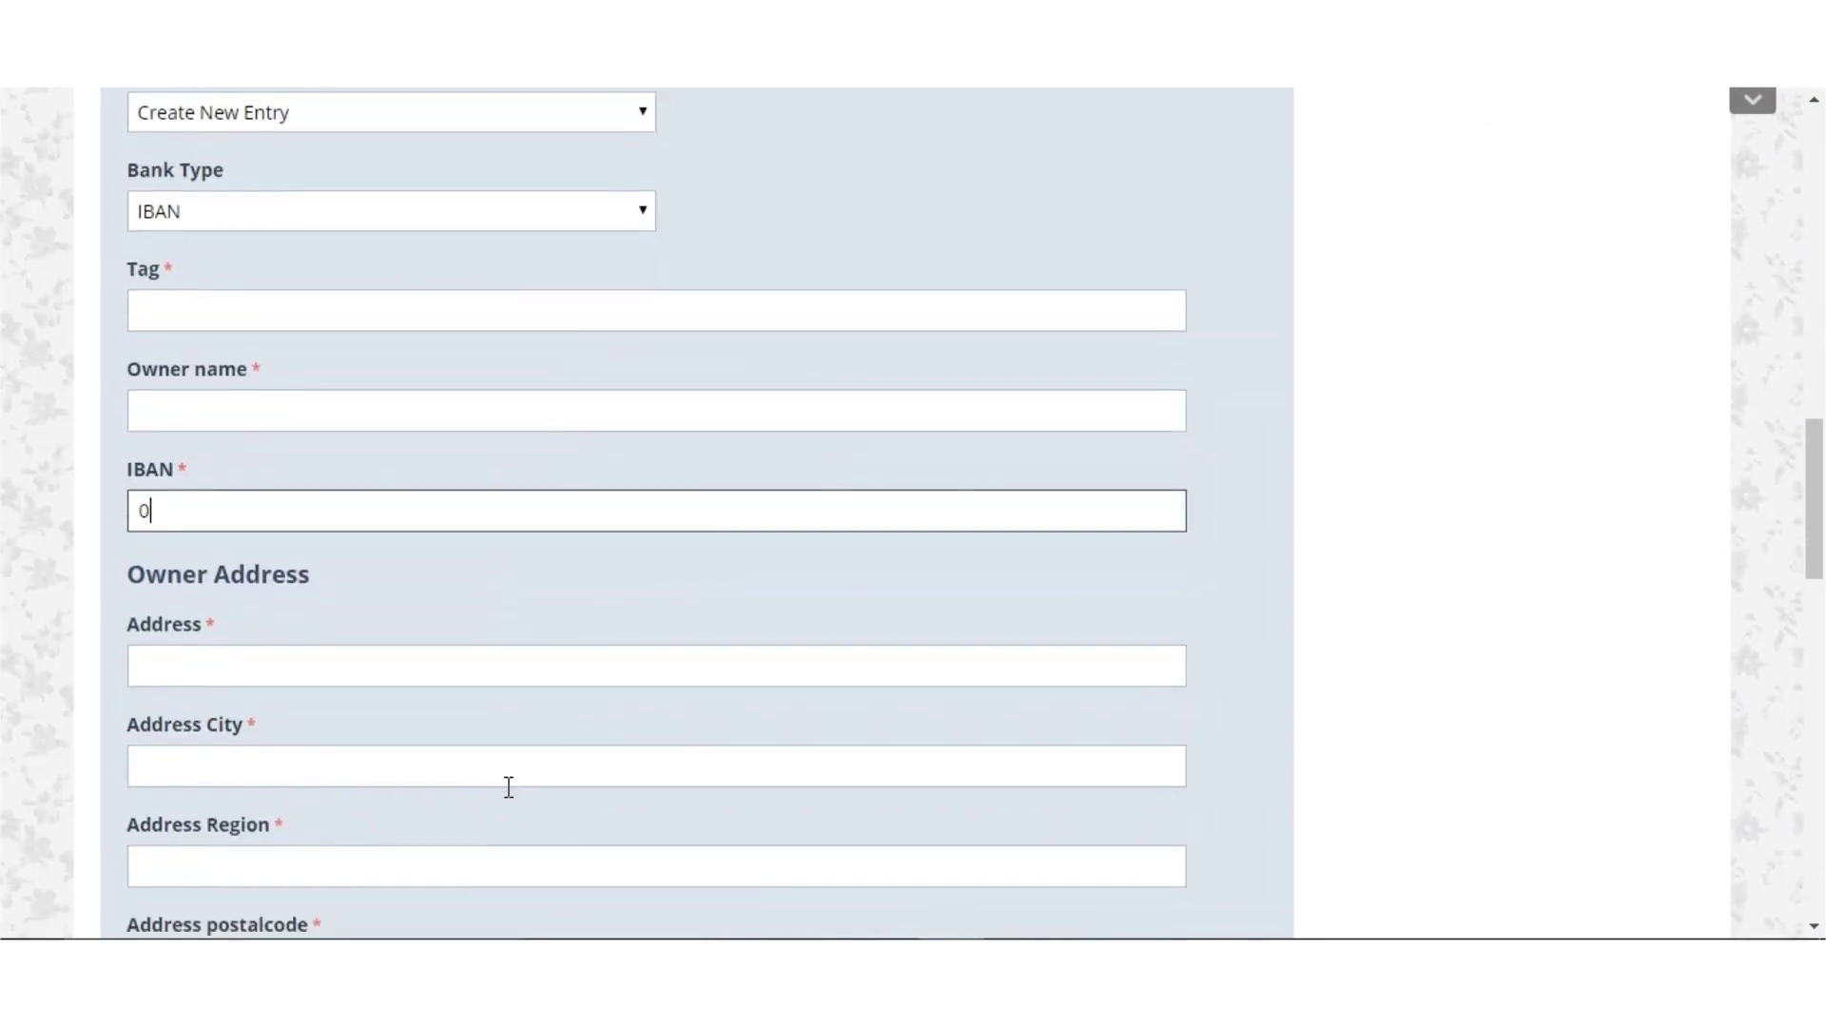
{"action": "scroll", "coordinate": [506, 785], "scroll_direction": "down", "scroll_amount": 2}
{"action": "scroll", "coordinate": [506, 786], "scroll_direction": "up", "scroll_amount": 5}
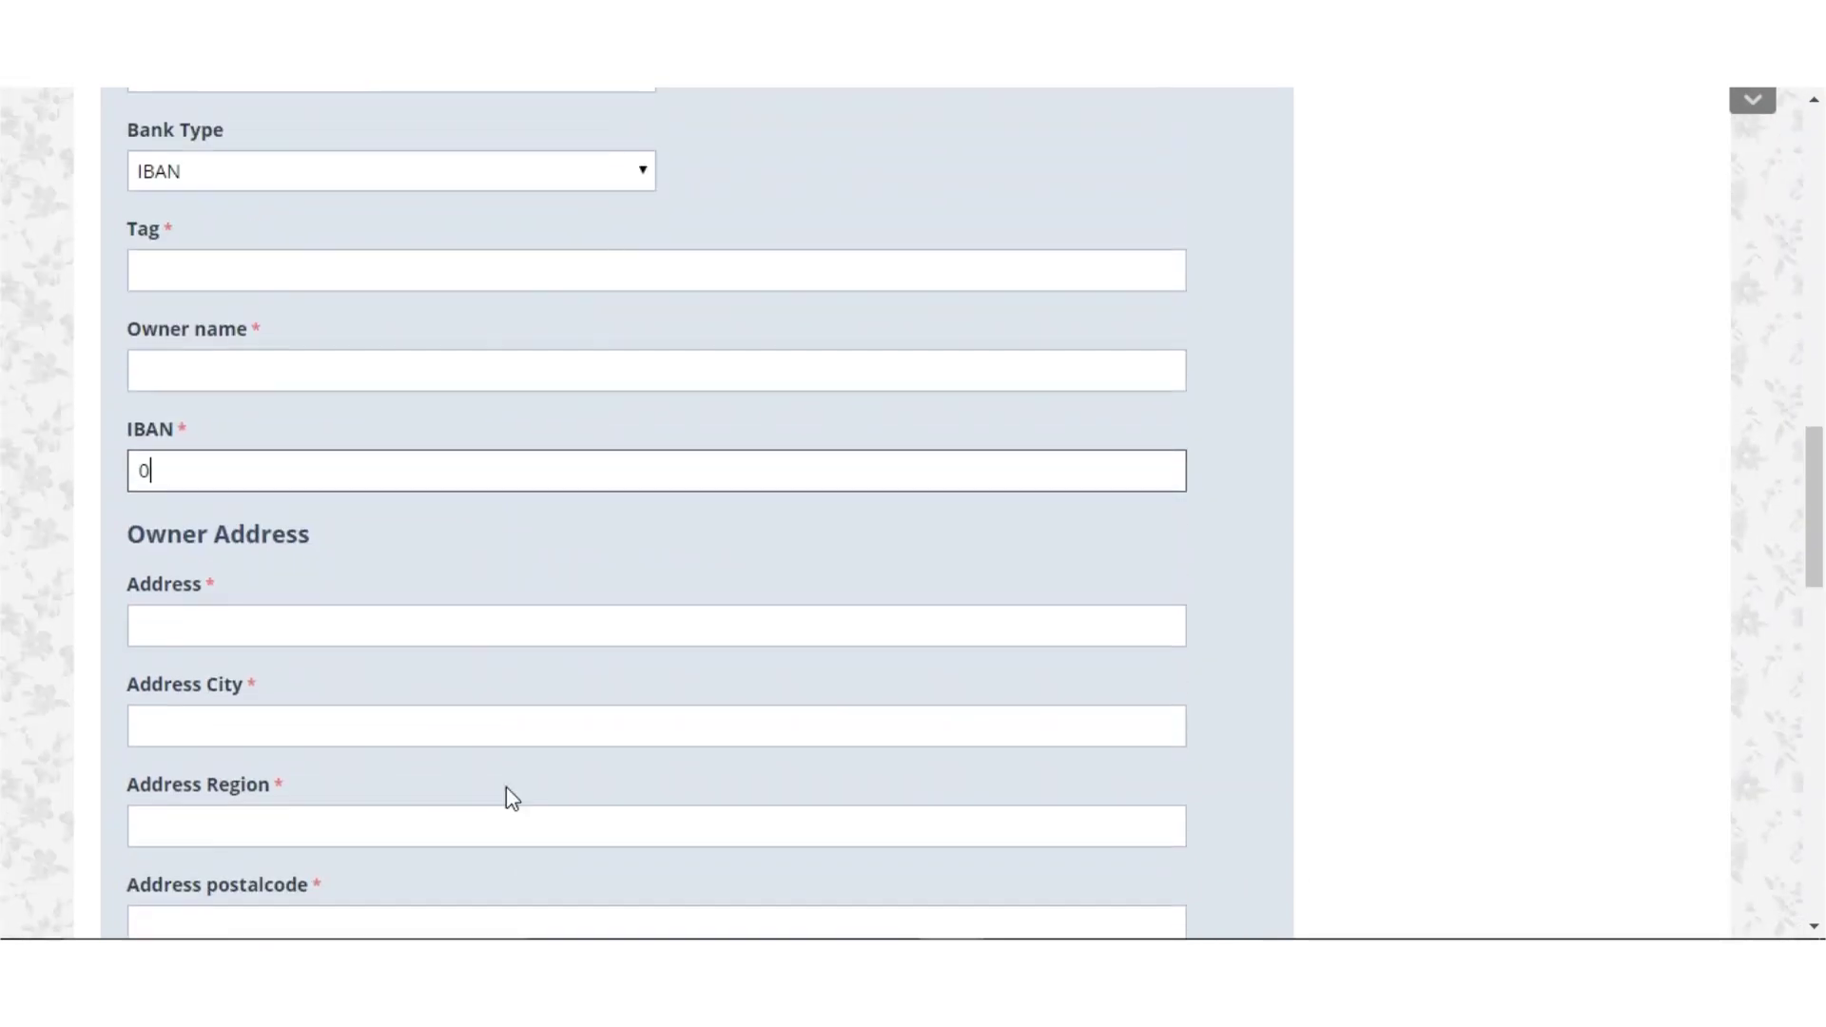
{"action": "scroll", "coordinate": [506, 786], "scroll_direction": "up", "scroll_amount": 1}
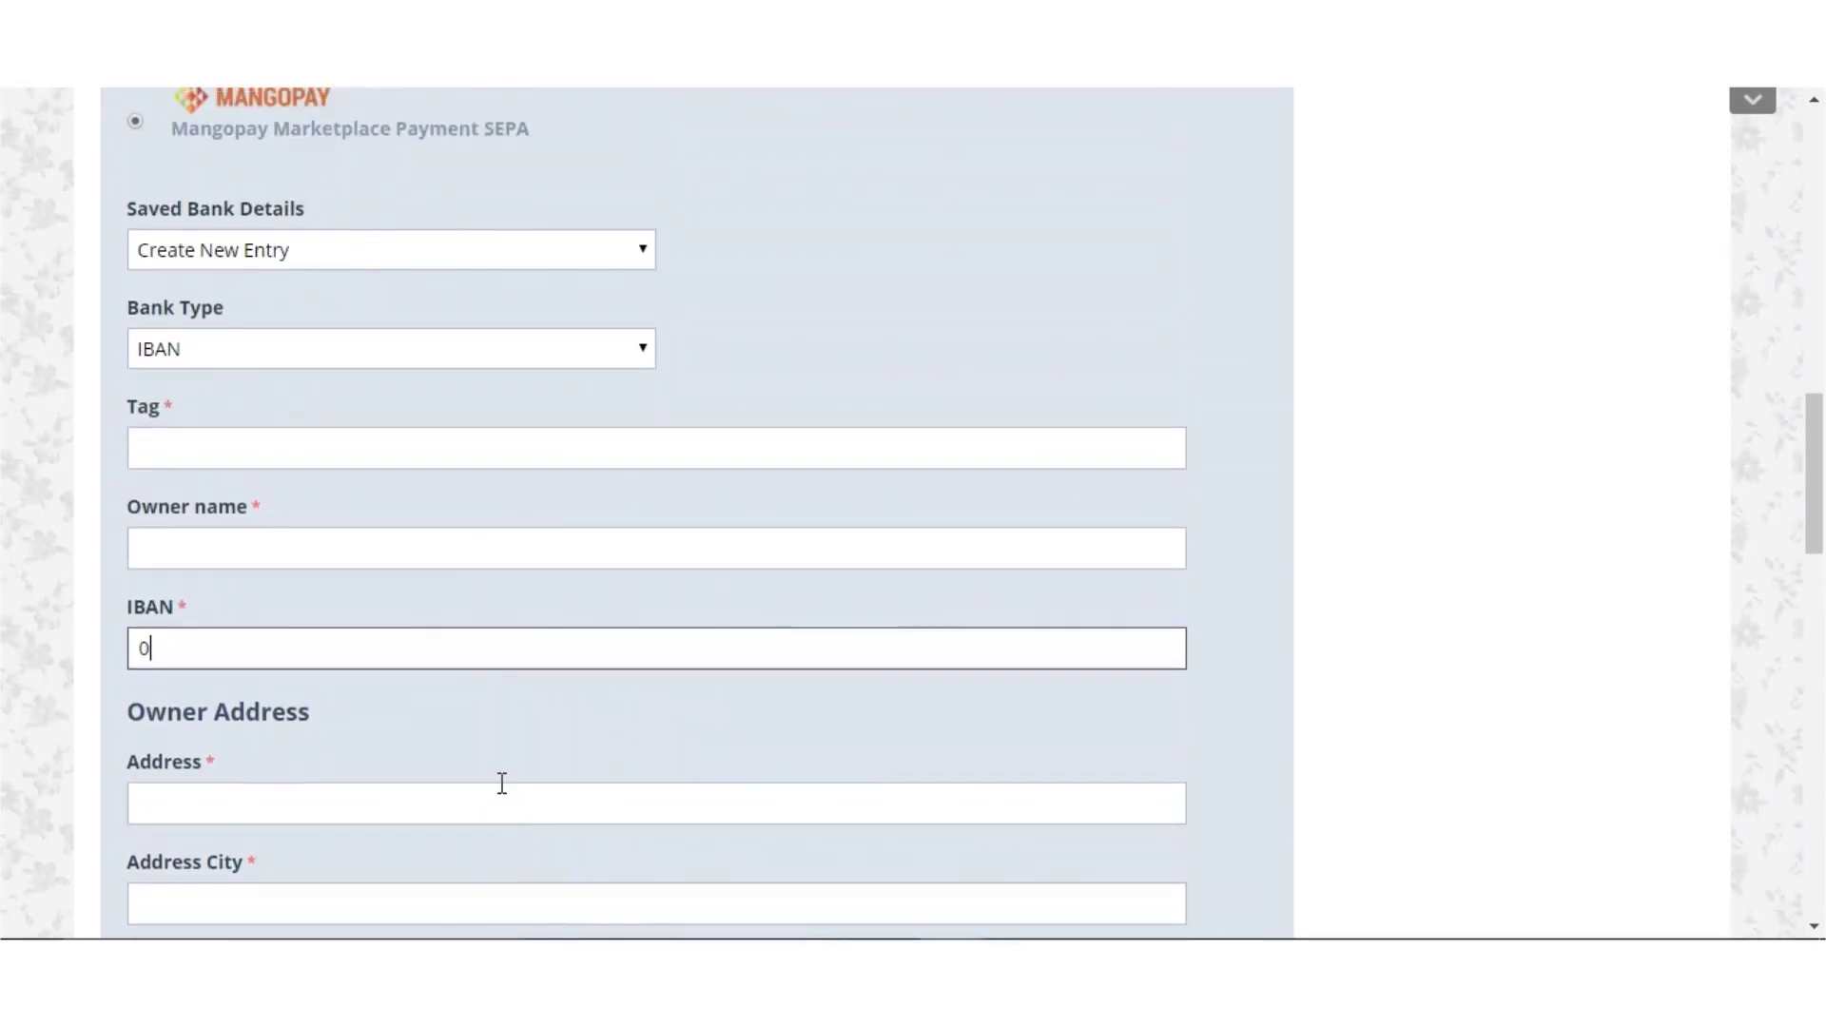
{"action": "left_click", "coordinate": [415, 255]}
{"action": "left_click", "coordinate": [415, 285]}
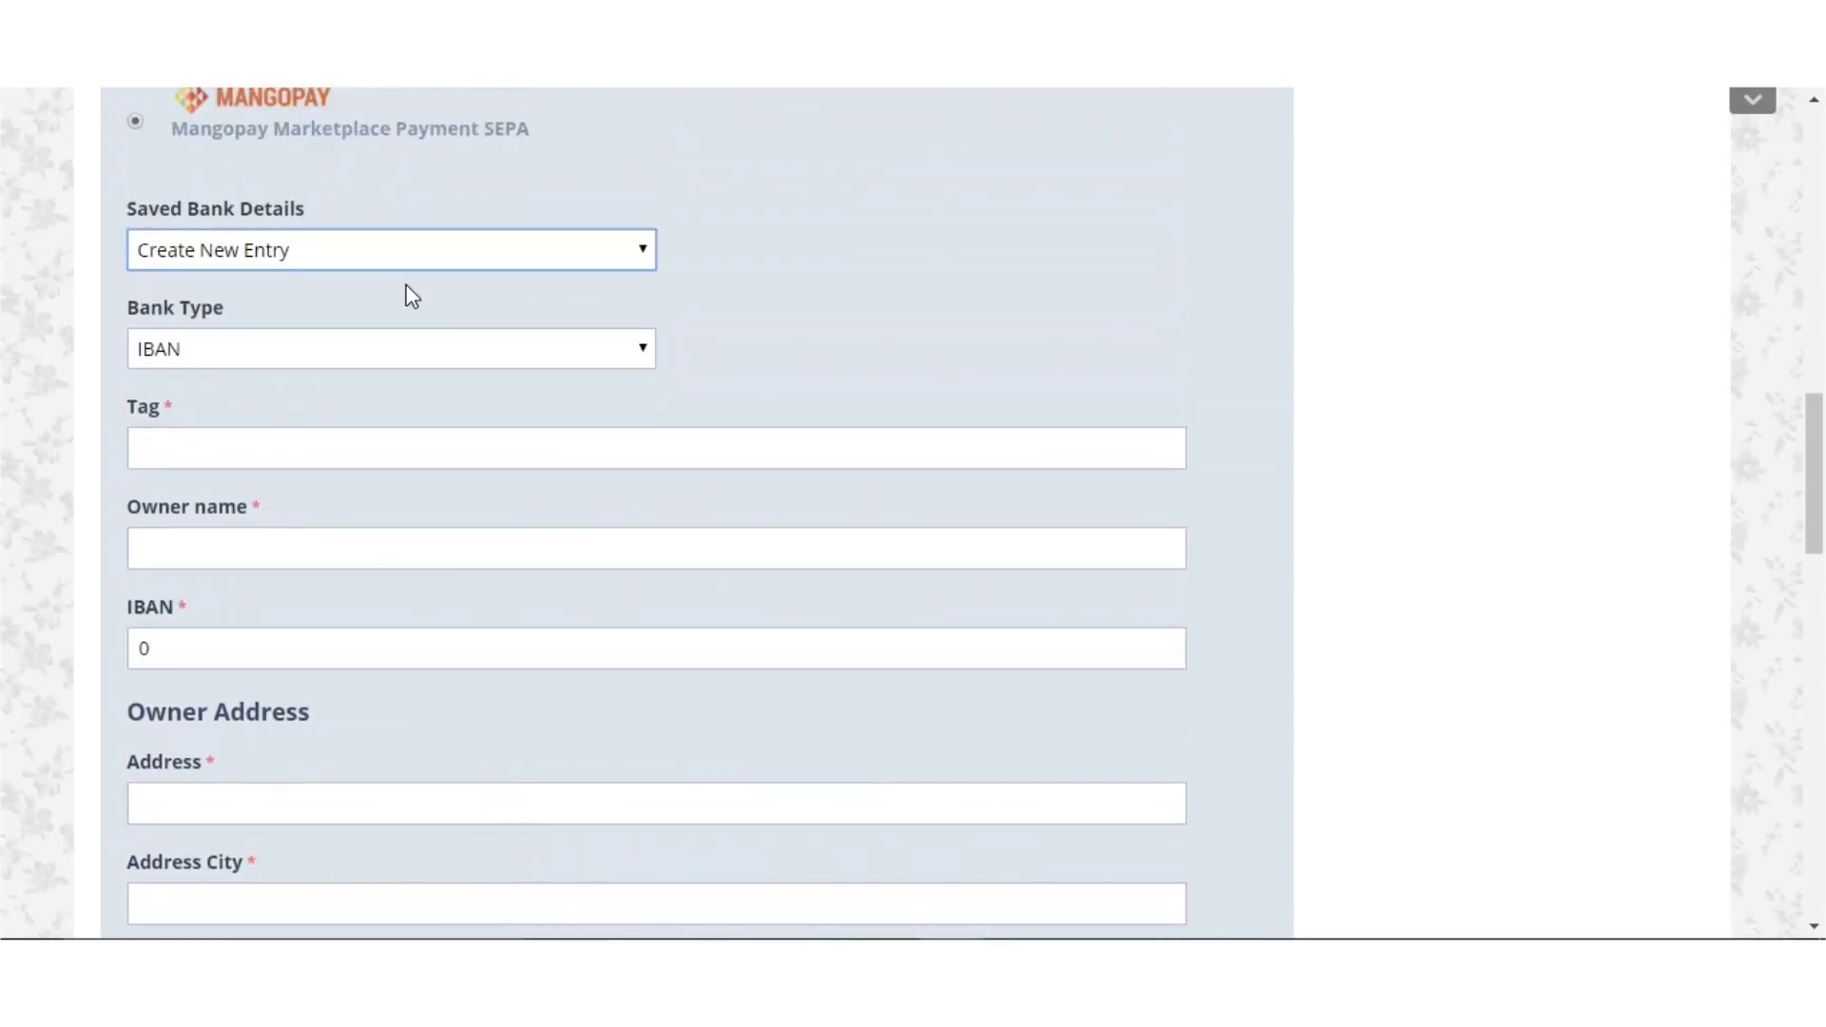
Choose GB as the Bank Type so Sort Code and Account No replace IBAN
{"action": "left_click", "coordinate": [207, 358]}
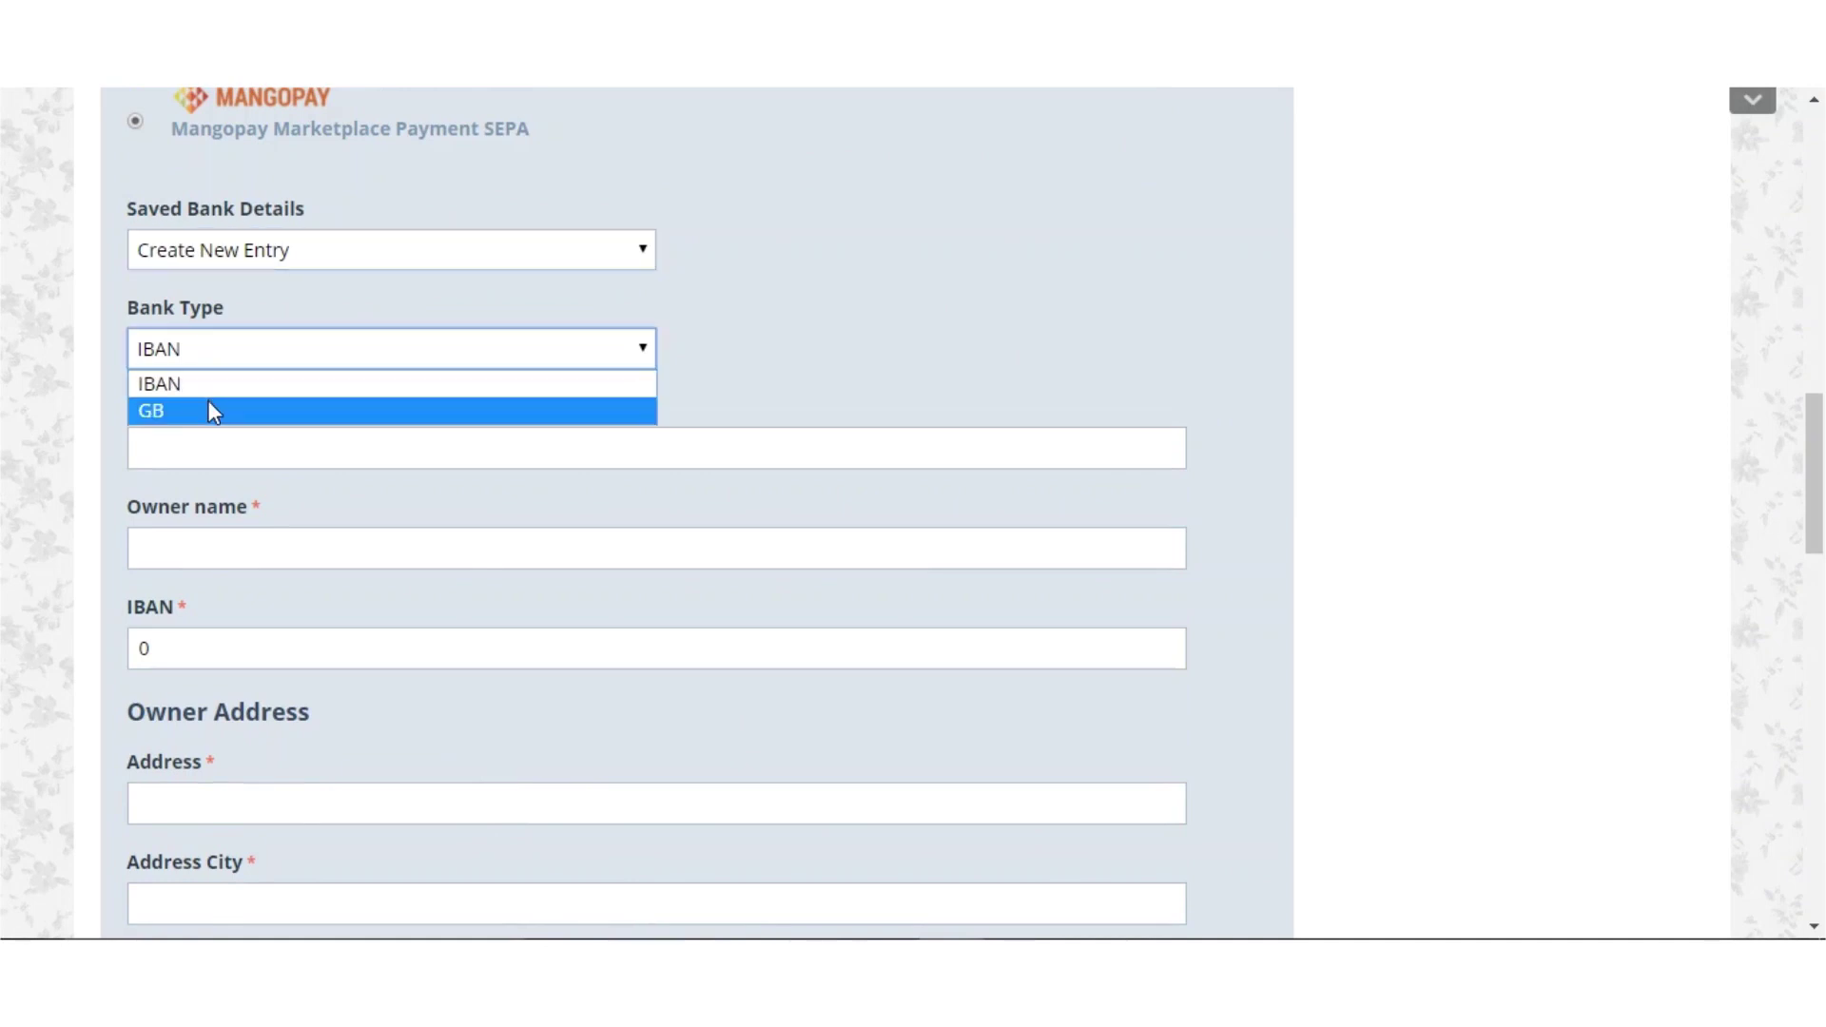
{"action": "left_click", "coordinate": [209, 409]}
{"action": "left_click", "coordinate": [246, 359]}
{"action": "left_click", "coordinate": [237, 390]}
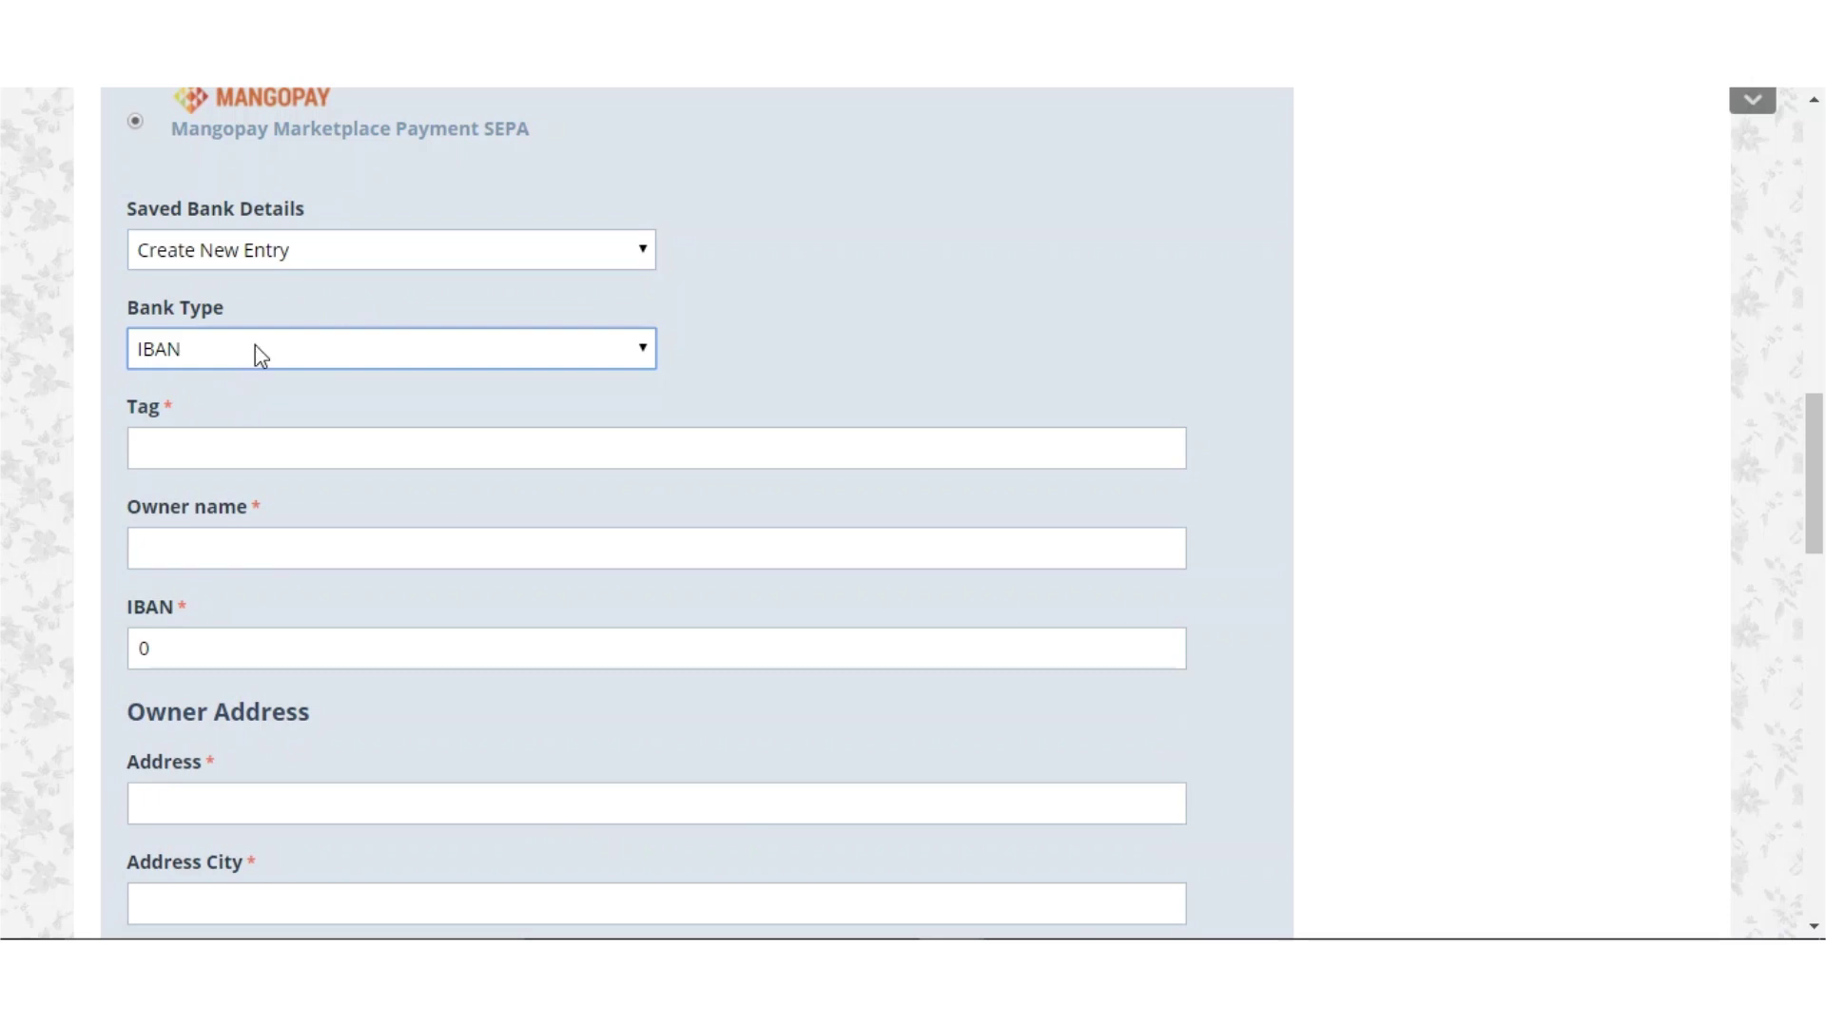
{"action": "left_click", "coordinate": [318, 356]}
{"action": "left_click", "coordinate": [105, 466]}
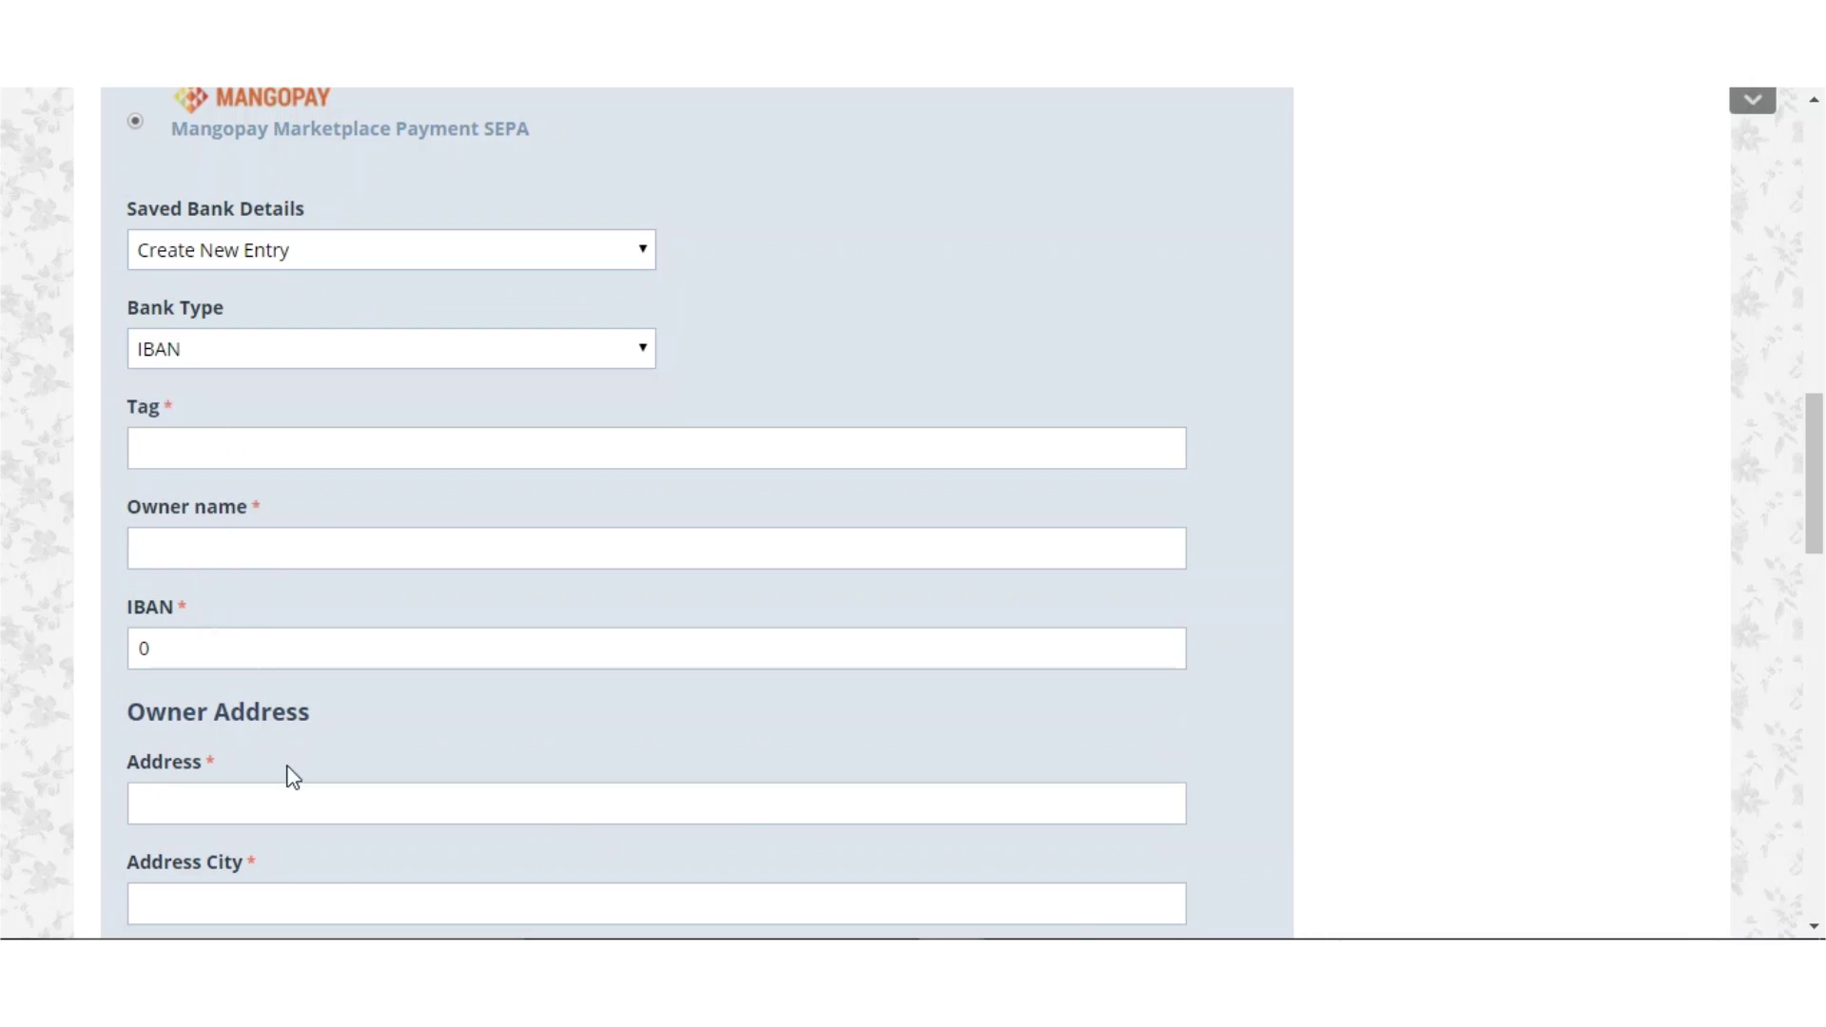
{"action": "left_click", "coordinate": [473, 354]}
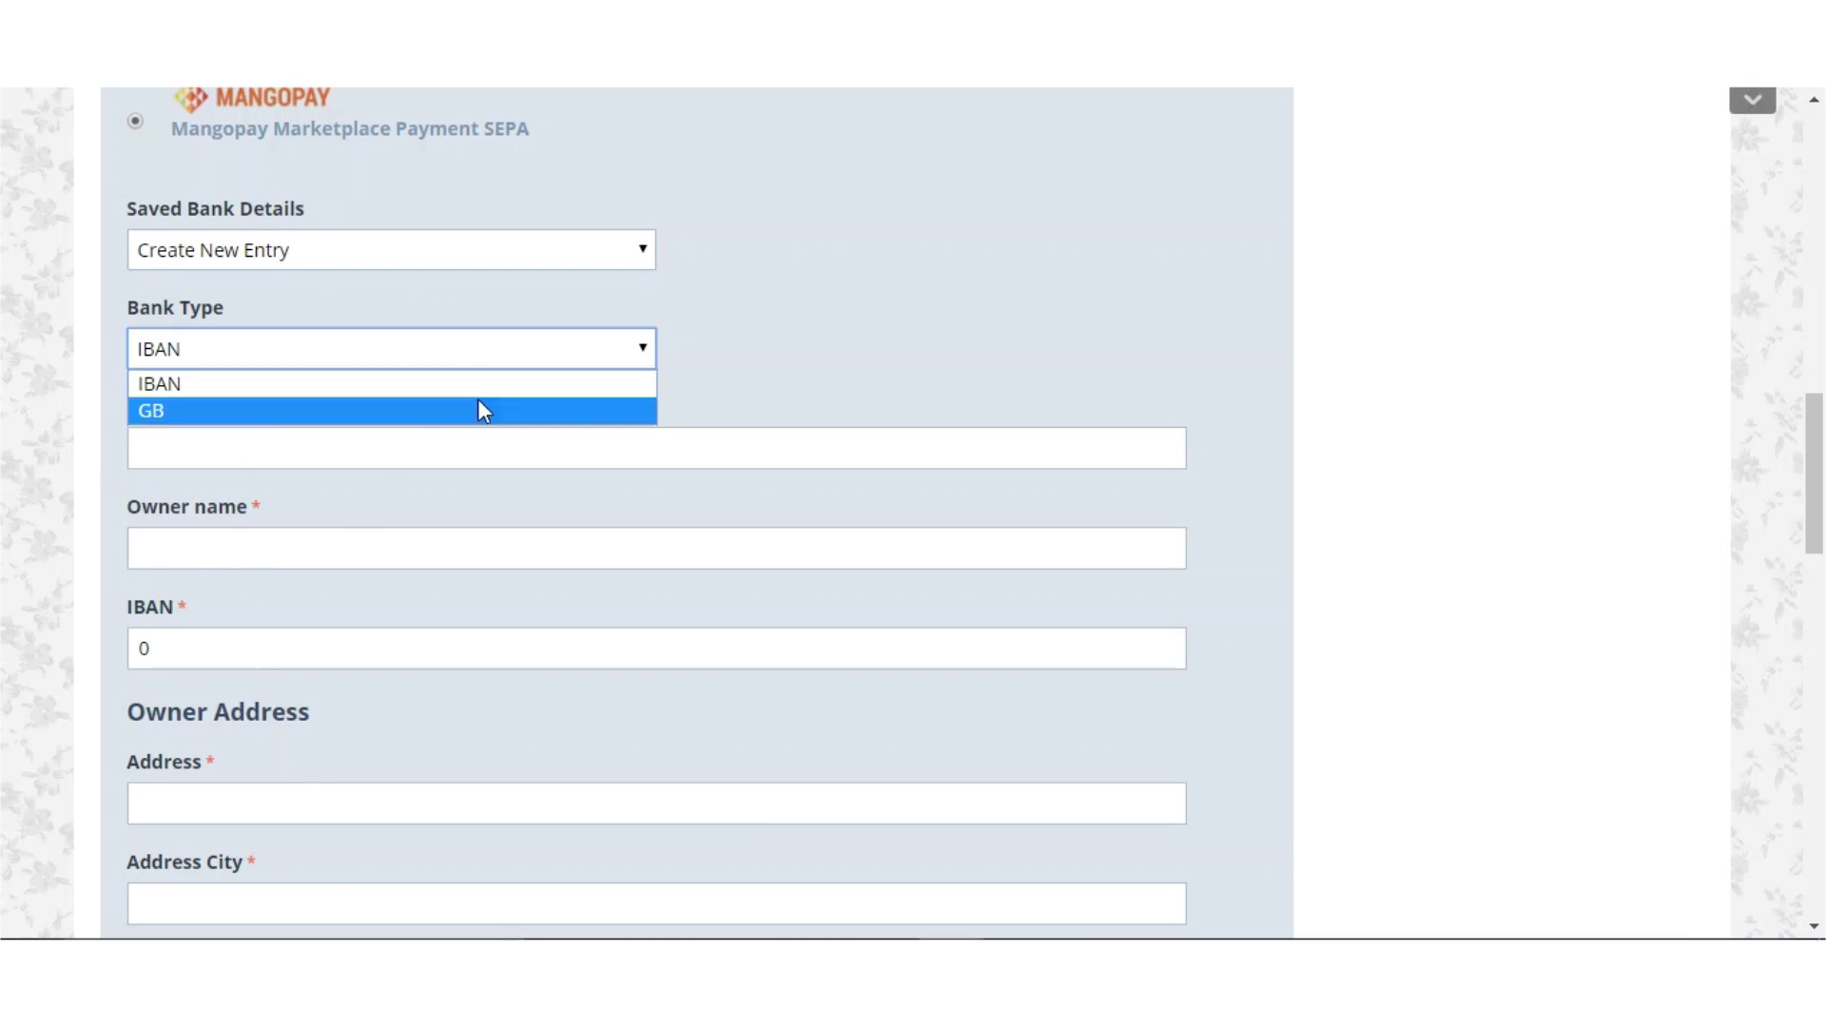
{"action": "left_click", "coordinate": [480, 404]}
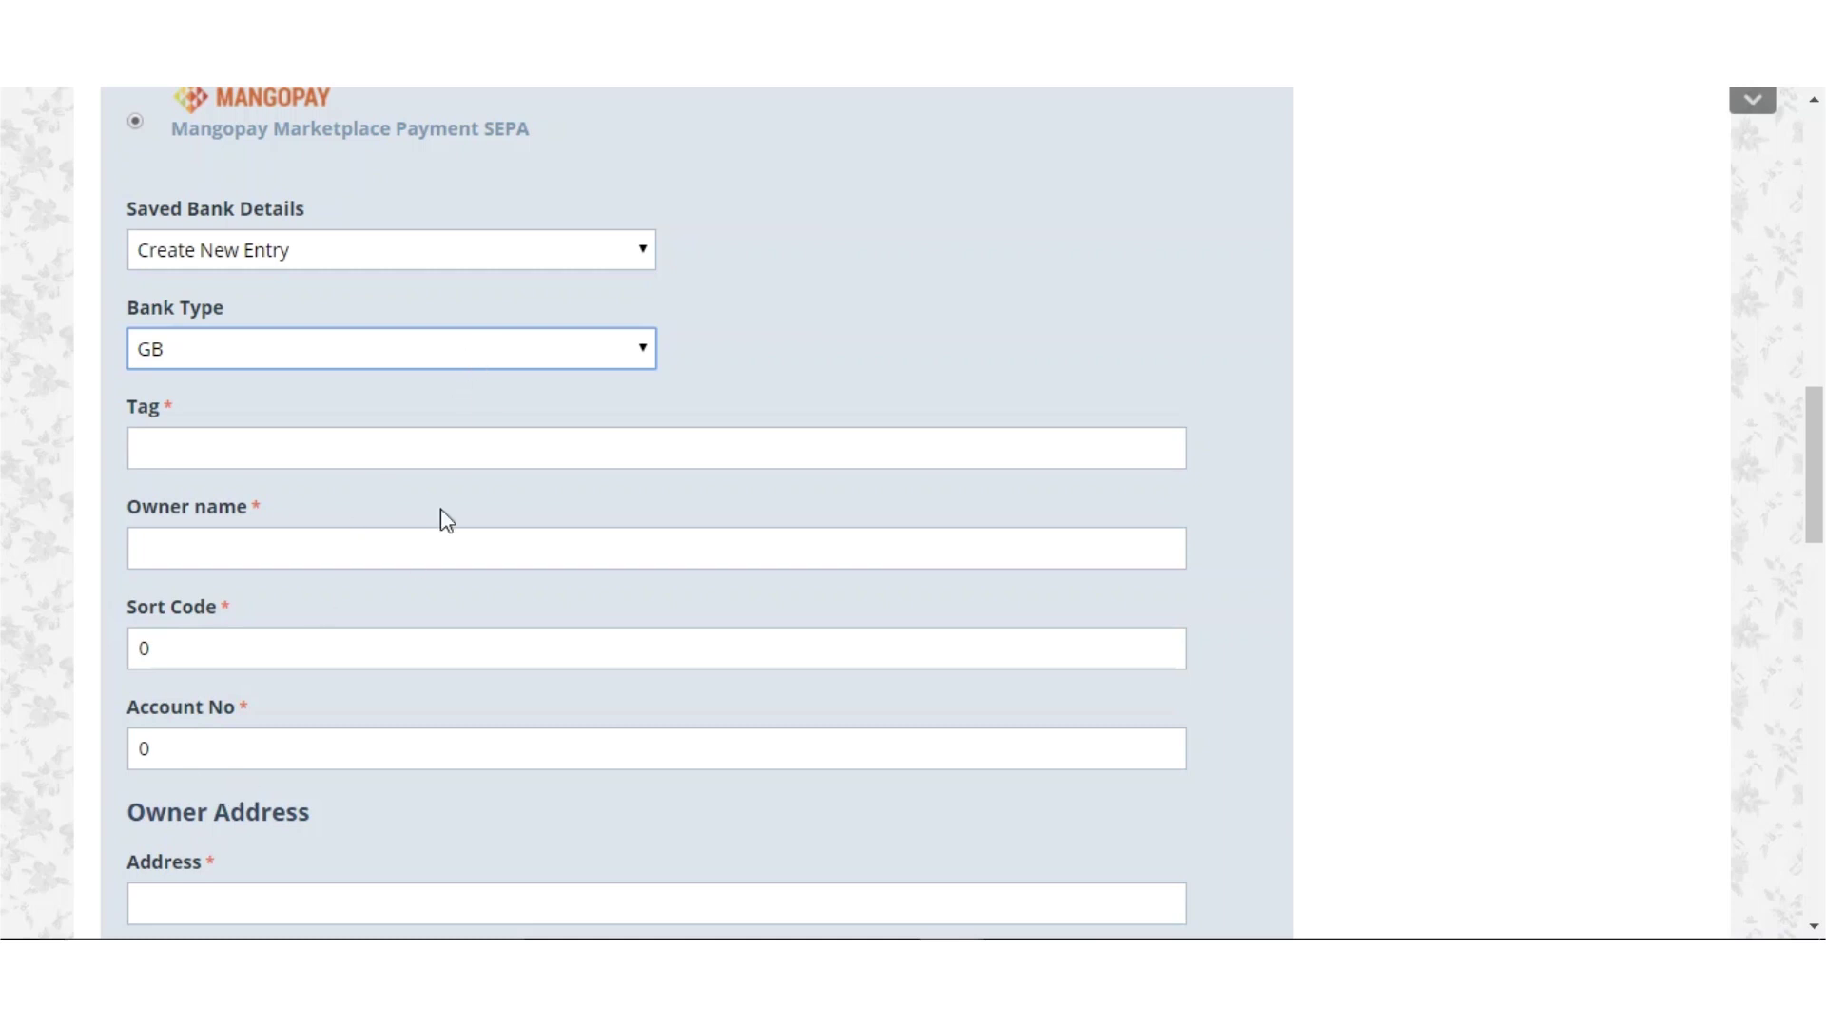
{"action": "scroll", "coordinate": [414, 612], "scroll_direction": "down", "scroll_amount": 5}
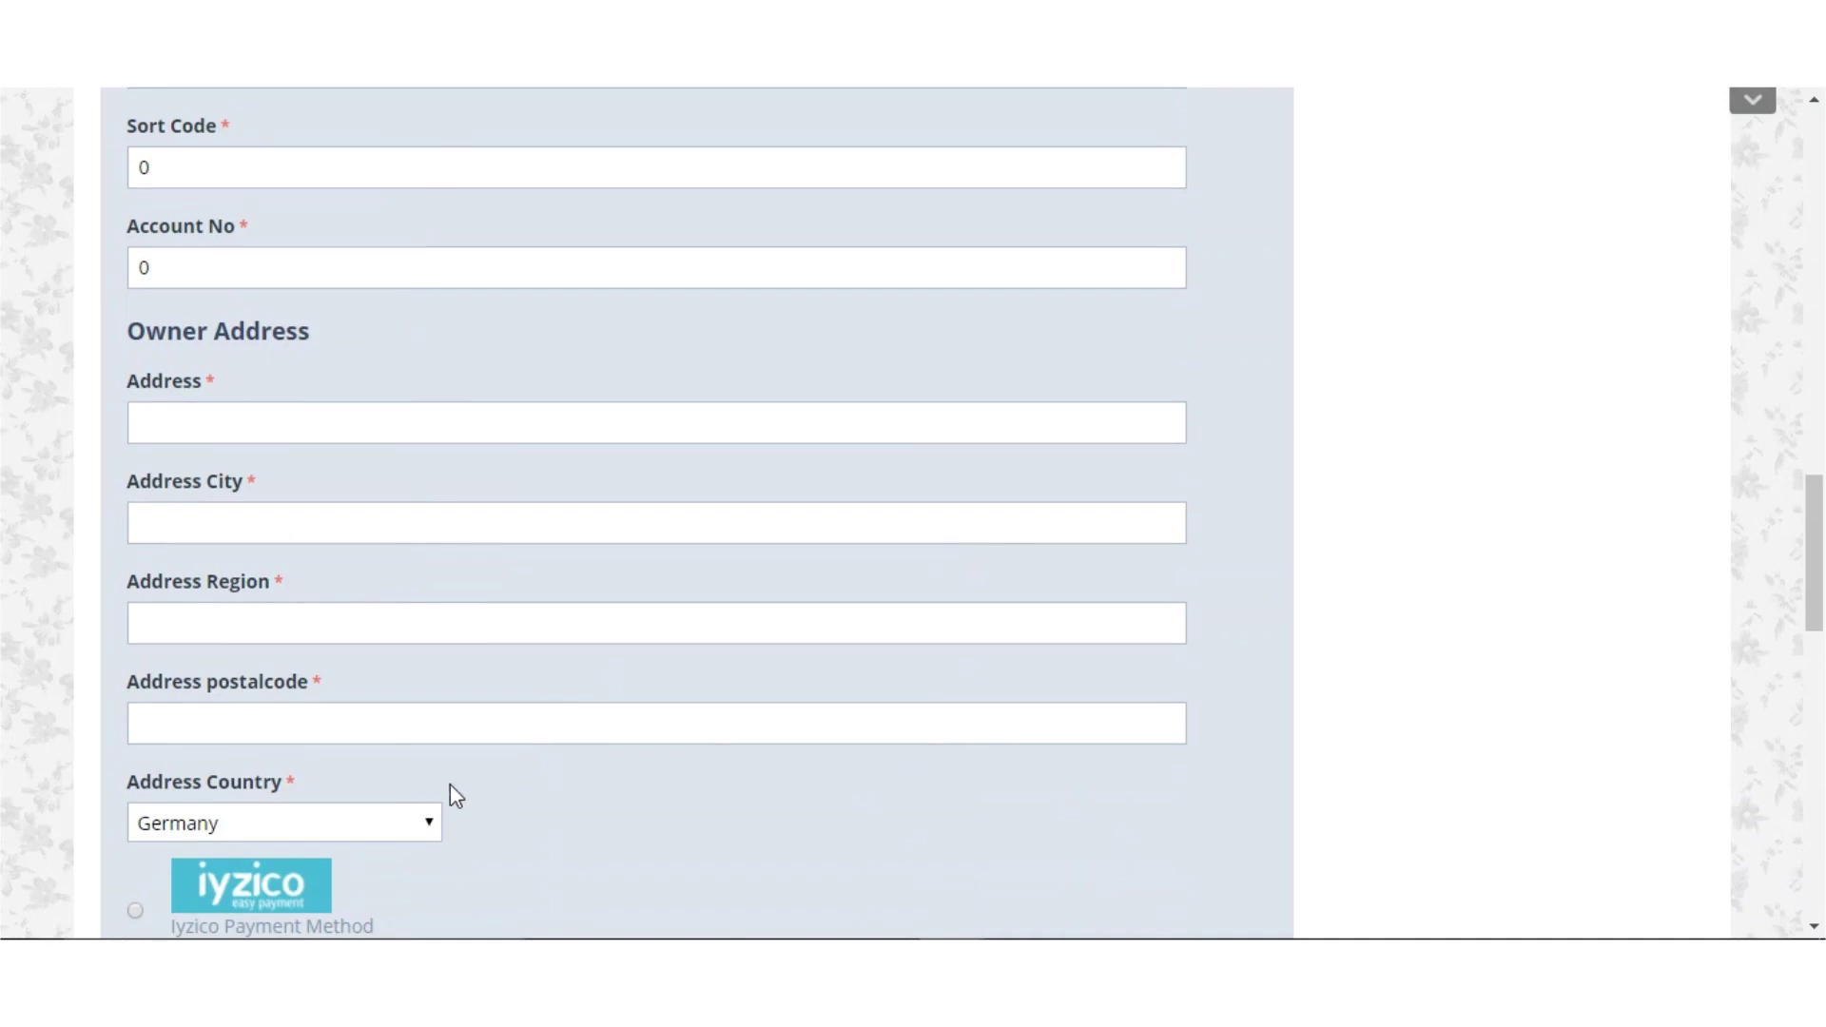
{"action": "scroll", "coordinate": [465, 791], "scroll_direction": "down", "scroll_amount": 7}
{"action": "scroll", "coordinate": [468, 795], "scroll_direction": "down", "scroll_amount": 2}
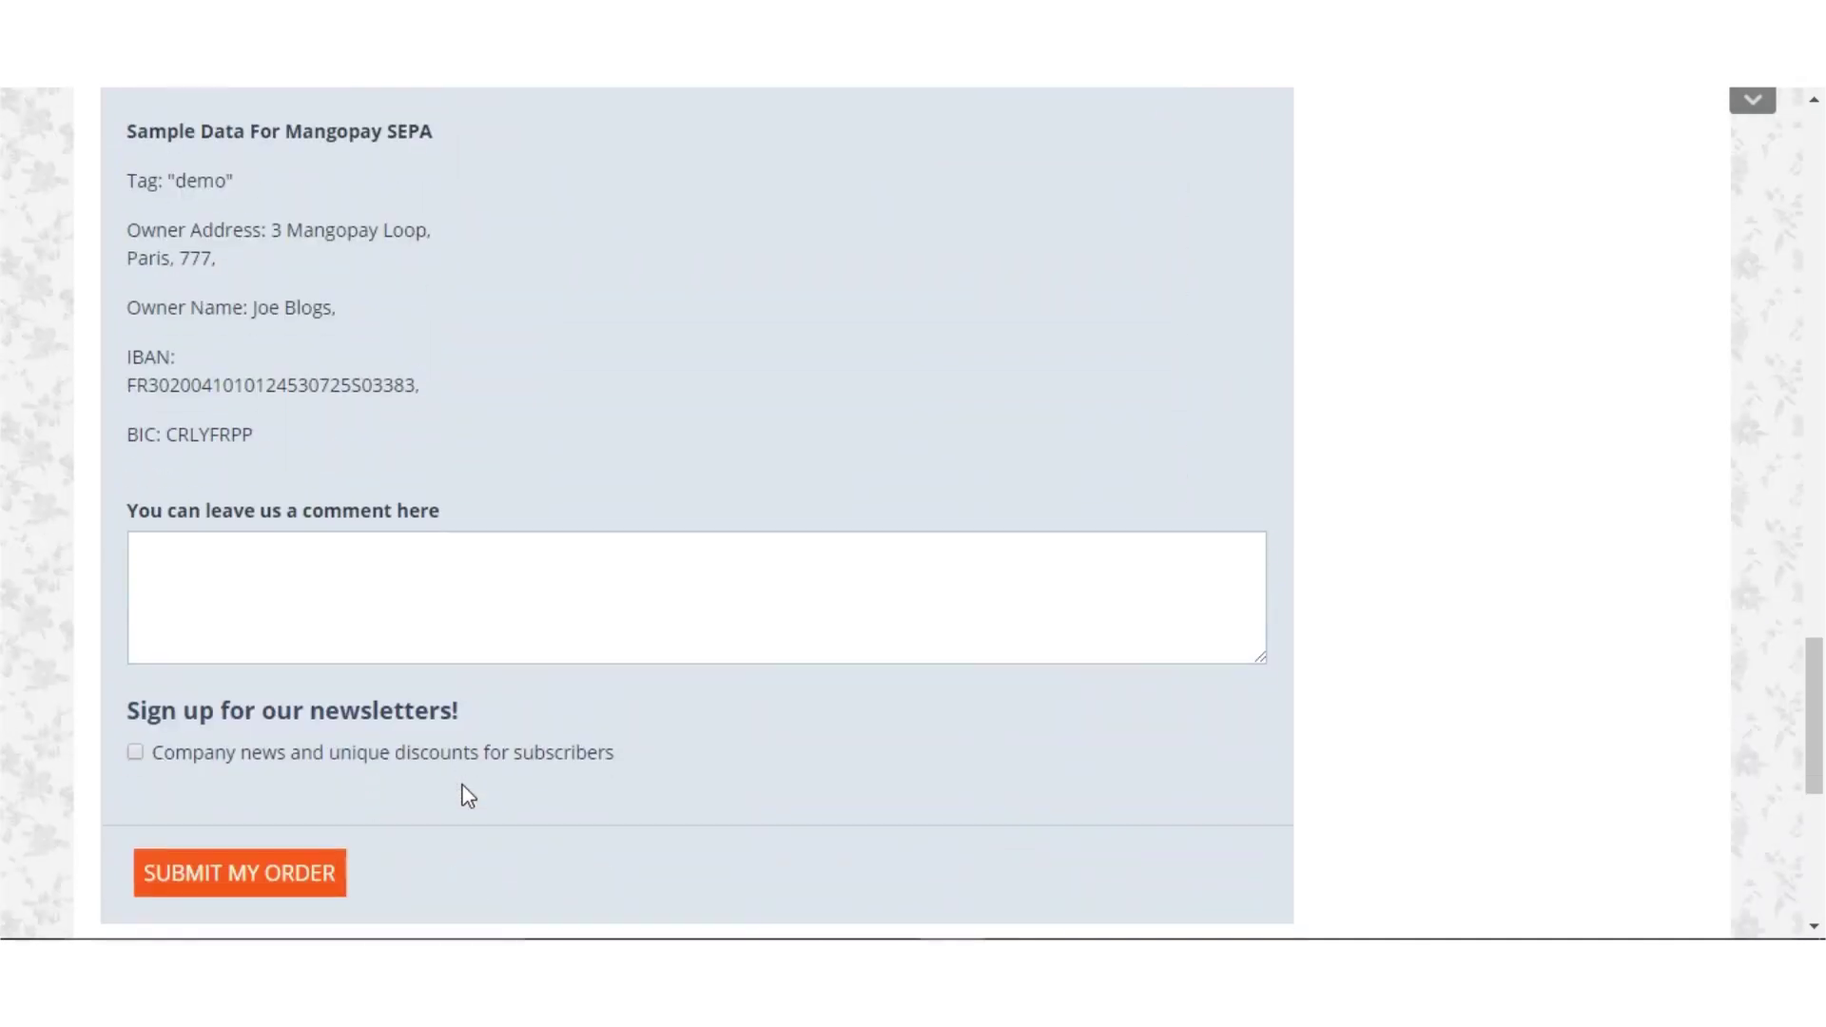
Submit the SEPA order to reach the direct debit mandate page with GC re MANGOPAY as creditor
{"action": "left_click", "coordinate": [295, 892]}
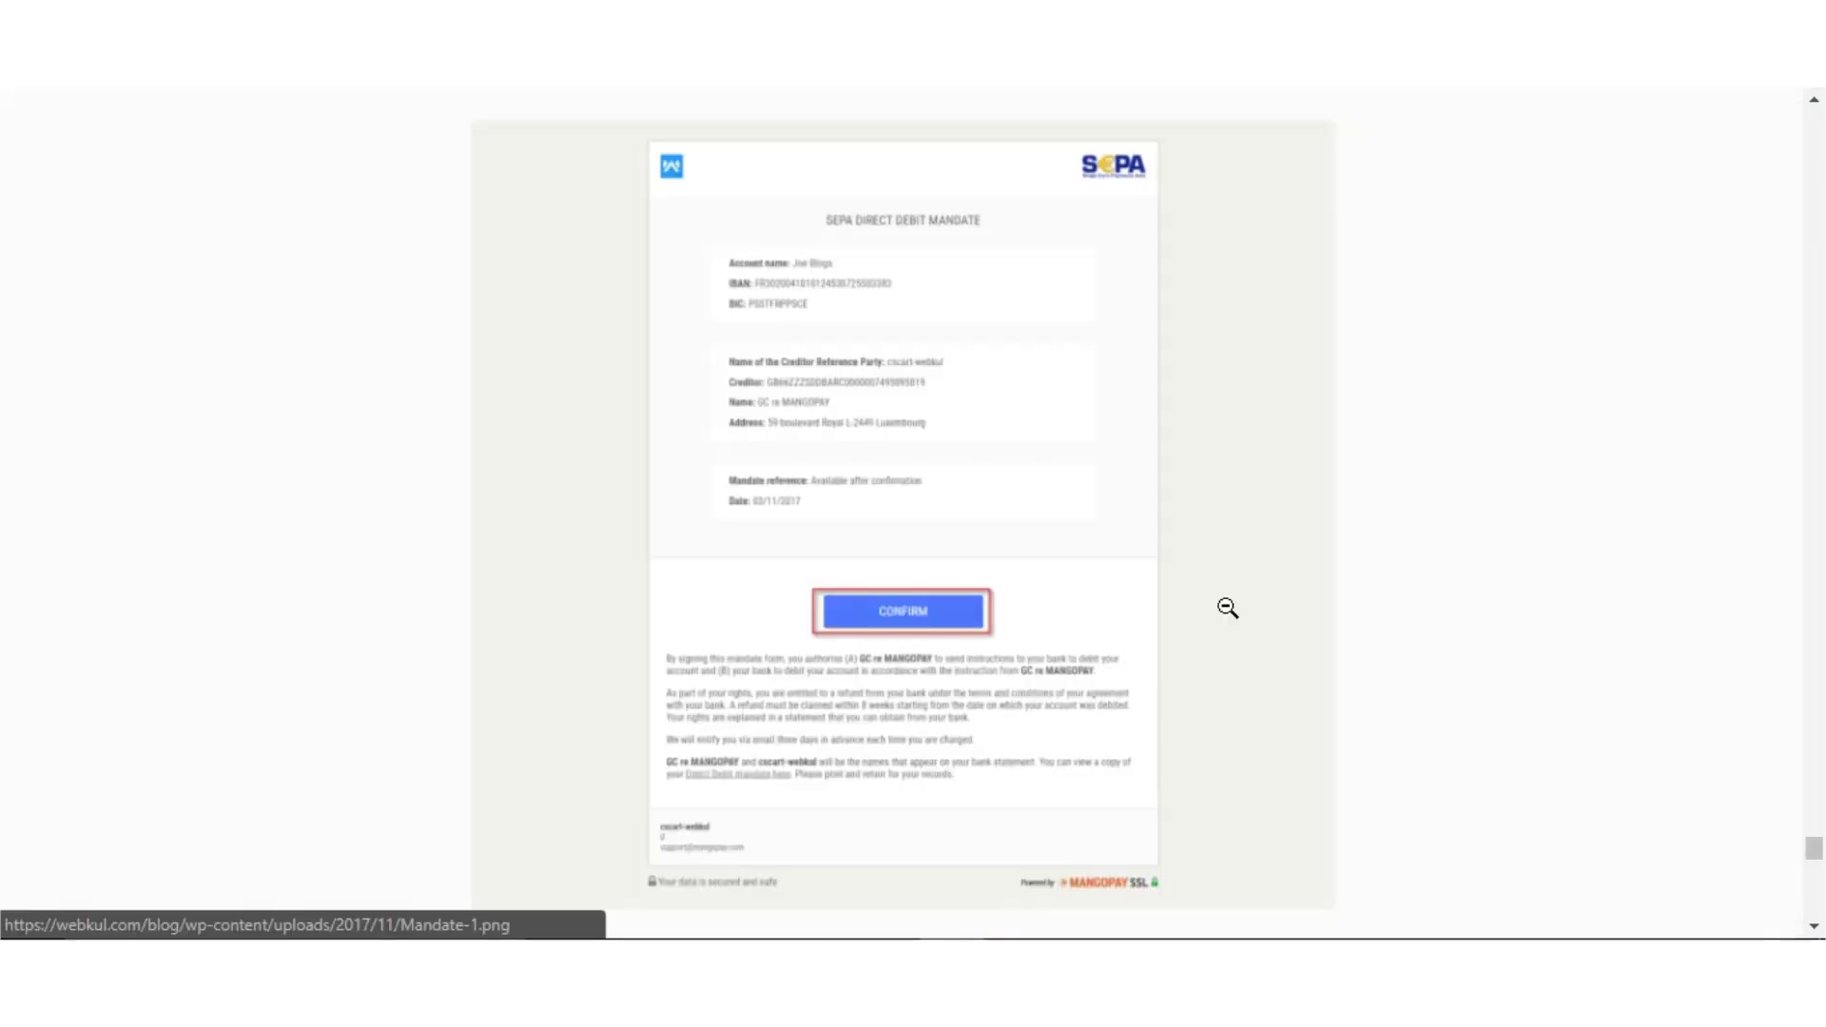